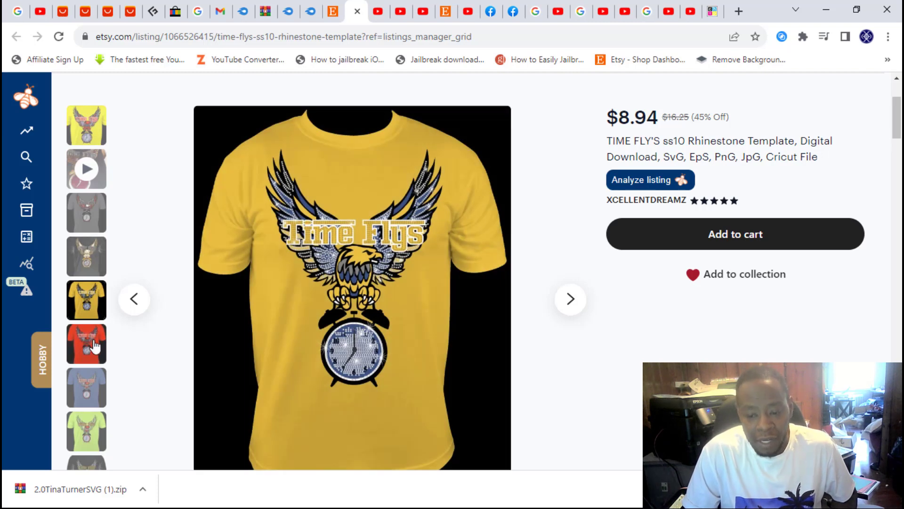
# Examine the TIME FLY'S rhinestone template listing: the red and blue shirt mockups, the shop reviews and the product video.
pyautogui.click(87, 352)
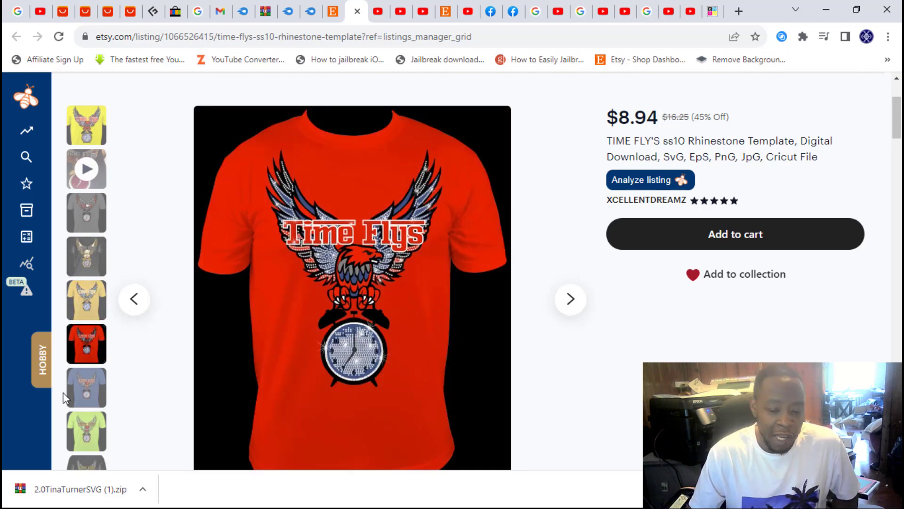
pyautogui.click(88, 390)
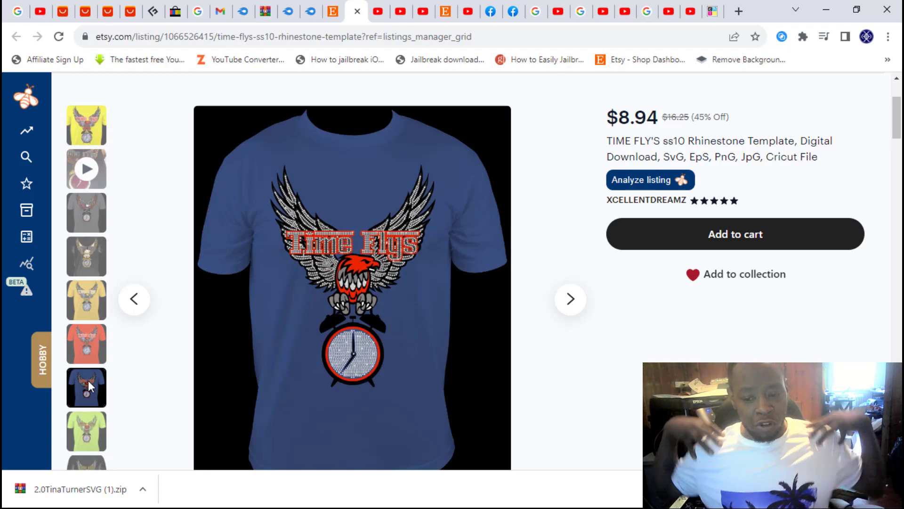
pyautogui.scroll(-6, 88, 386)
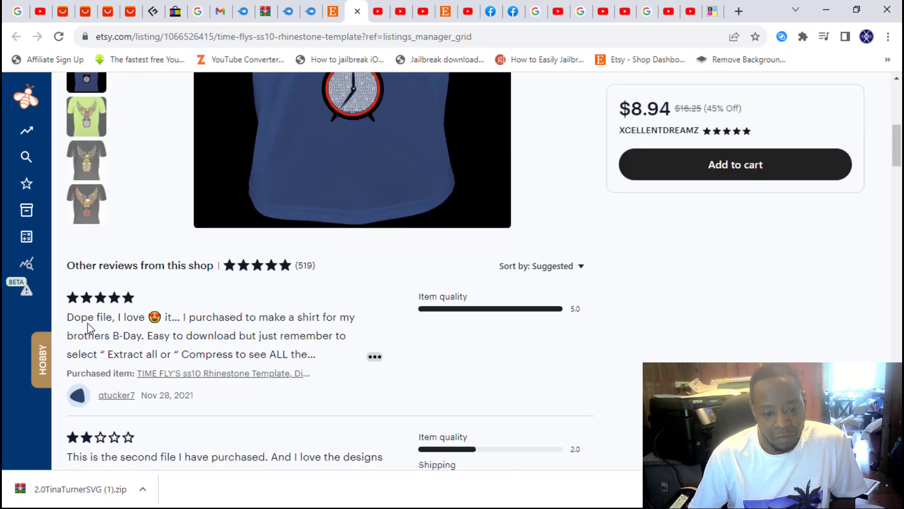
pyautogui.scroll(4, 91, 320)
pyautogui.scroll(5, 91, 319)
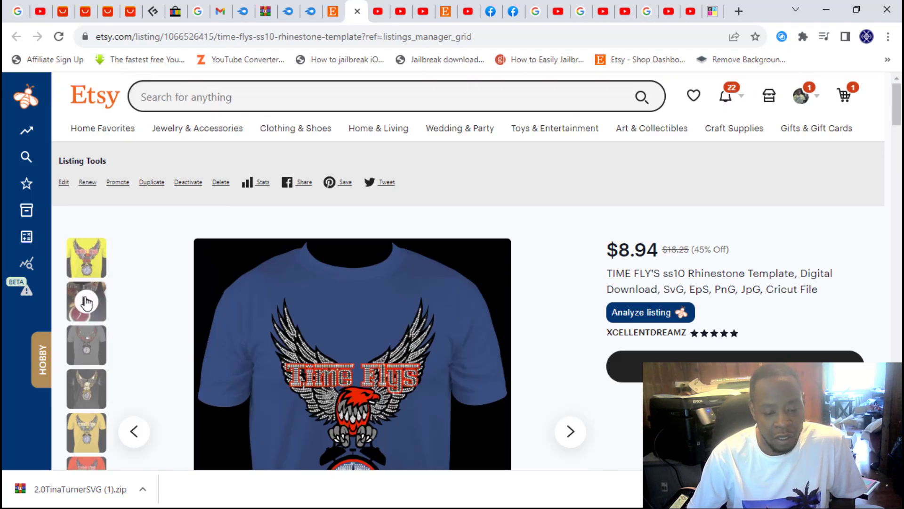
pyautogui.click(87, 302)
pyautogui.scroll(-4, 326, 258)
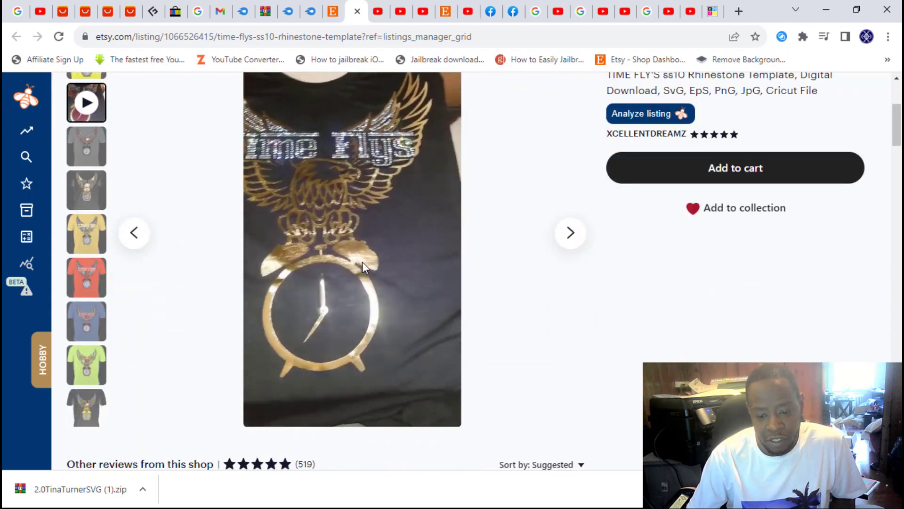
pyautogui.scroll(1, 363, 261)
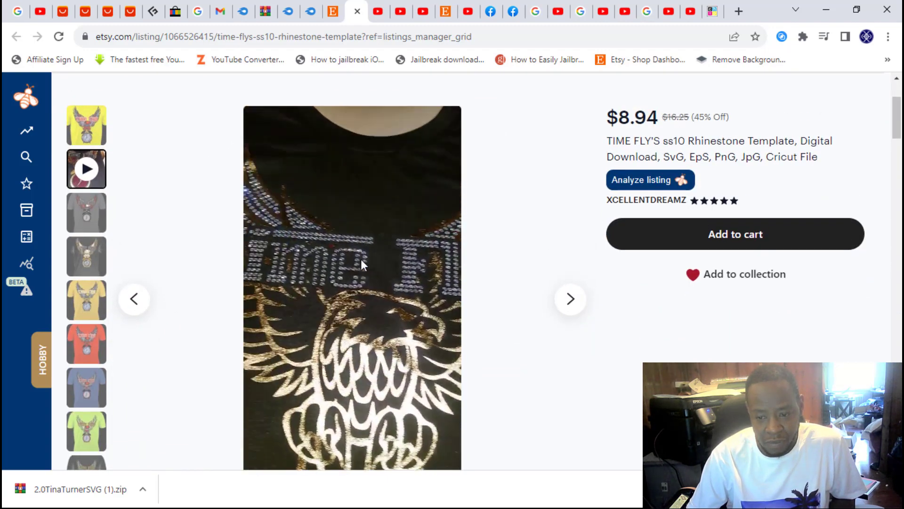
pyautogui.scroll(-1, 361, 259)
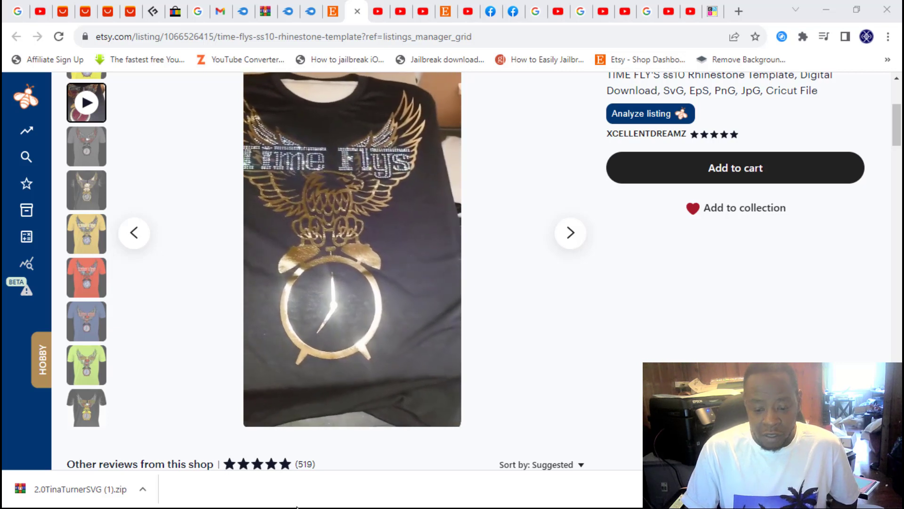
# Minimize the Chrome and CorelDRAW windows to get to the File Explorer window on the desktop.
pyautogui.click(827, 11)
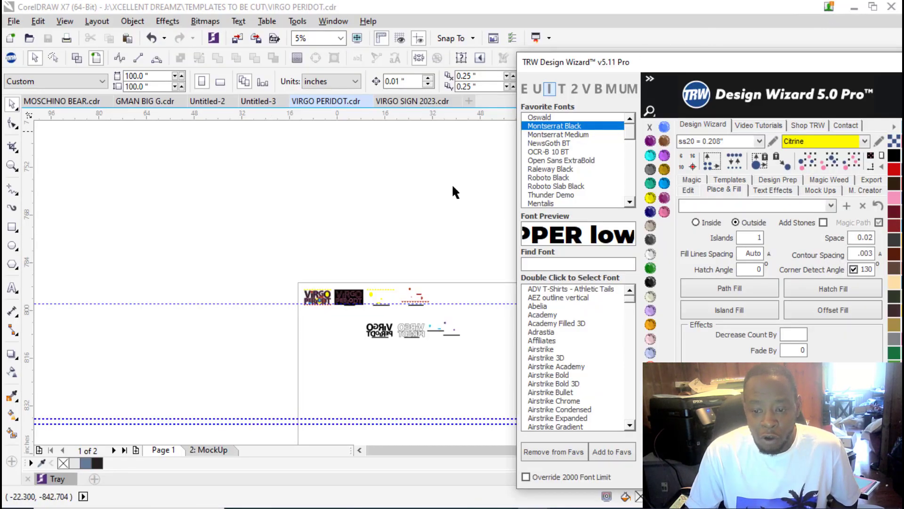
pyautogui.click(214, 269)
pyautogui.hscroll(3, 214, 269)
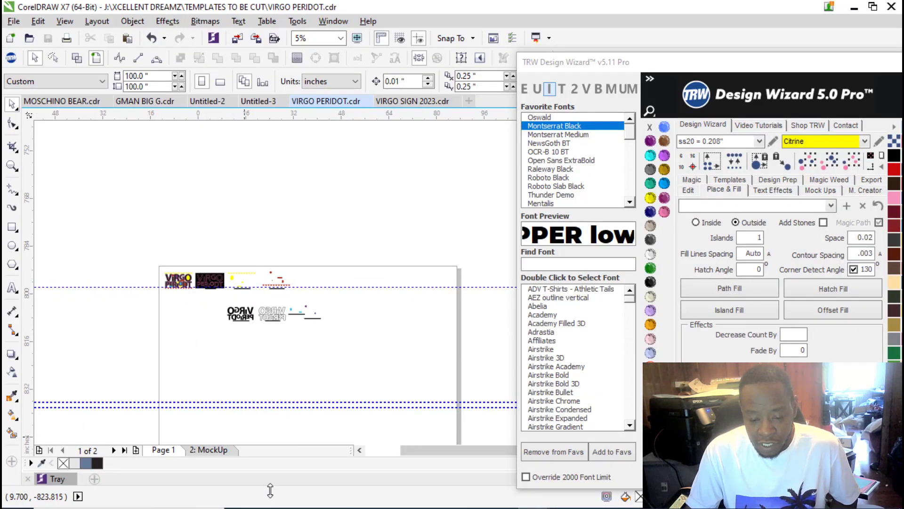
pyautogui.click(853, 7)
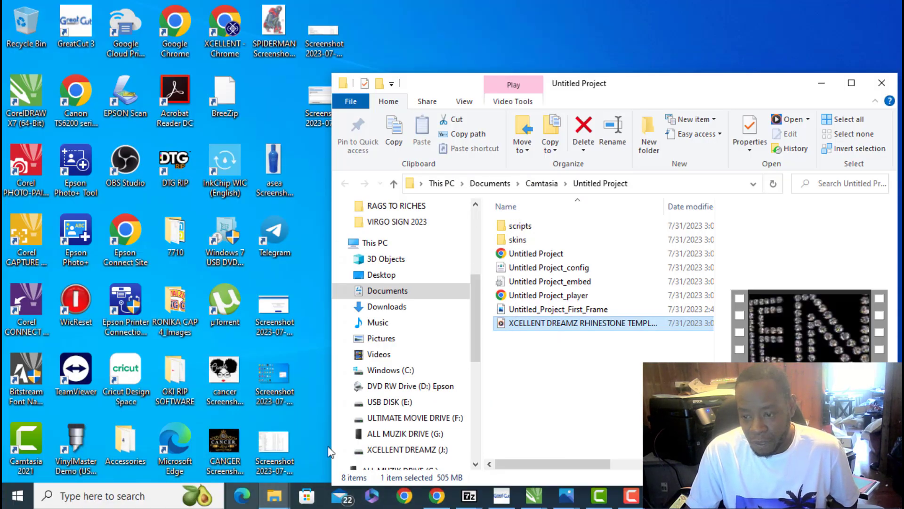
# Open the TIME FLYS folder inside TEMPLATES FOR SALE.
pyautogui.scroll(4, 416, 250)
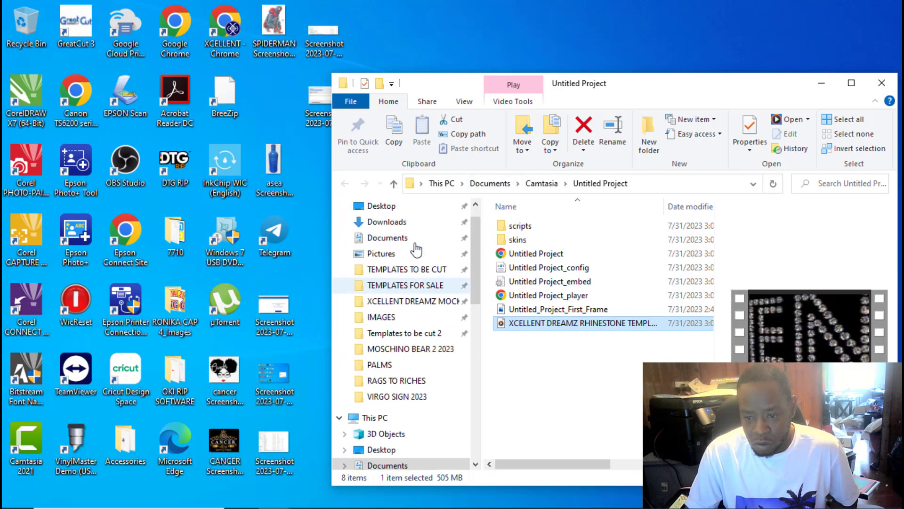
pyautogui.click(412, 288)
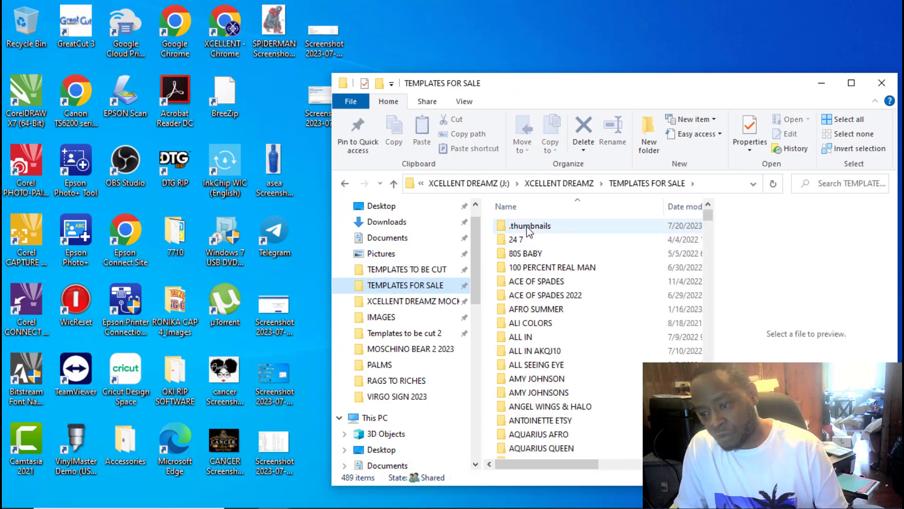
pyautogui.click(528, 227)
pyautogui.write('time')
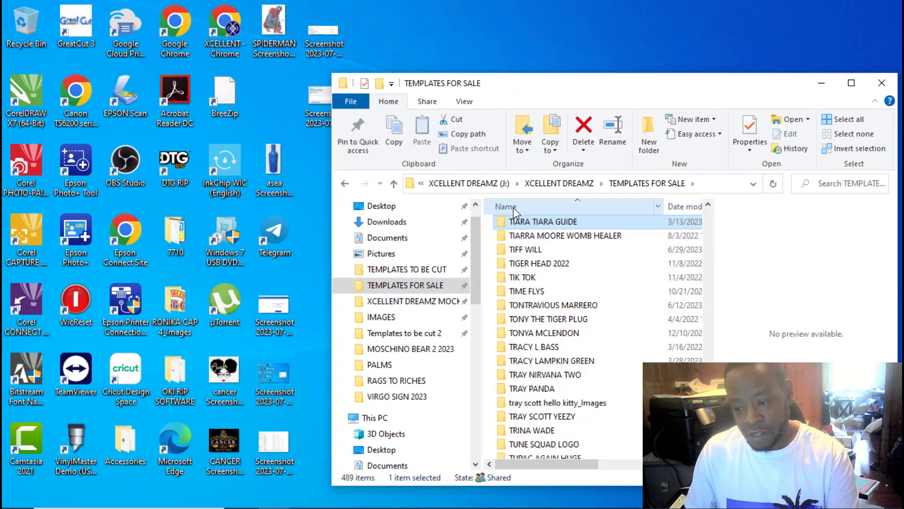
pyautogui.doubleClick(551, 296)
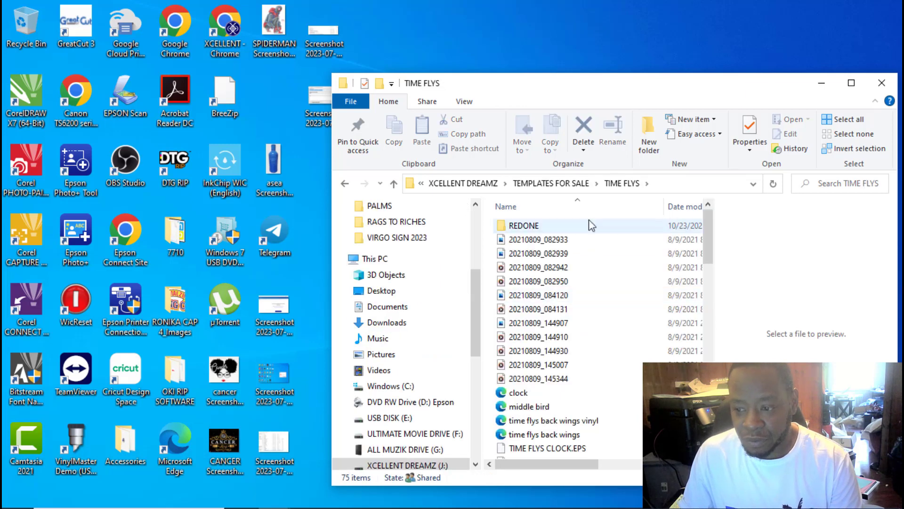
# Reposition and widen the TIME FLYS folder window, and sort its files by type.
pyautogui.moveTo(668, 90); pyautogui.dragTo(485, 62)
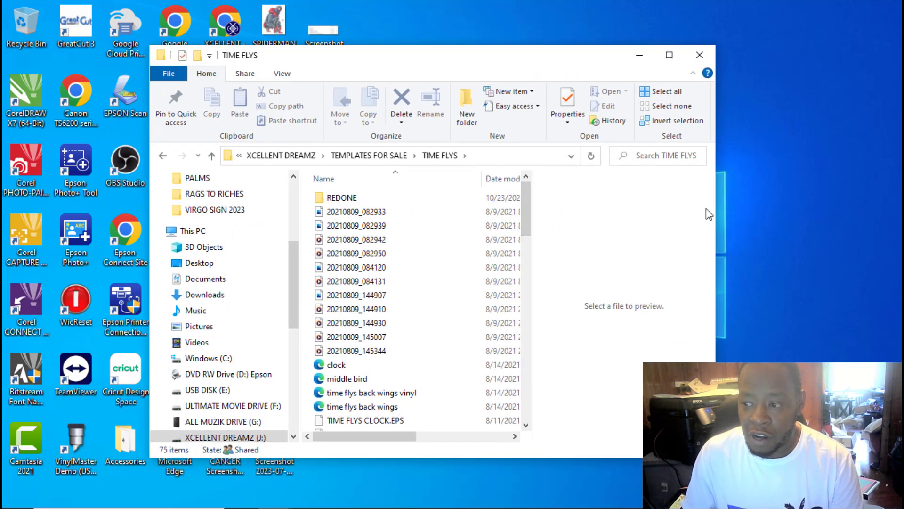
pyautogui.moveTo(716, 203); pyautogui.dragTo(867, 203)
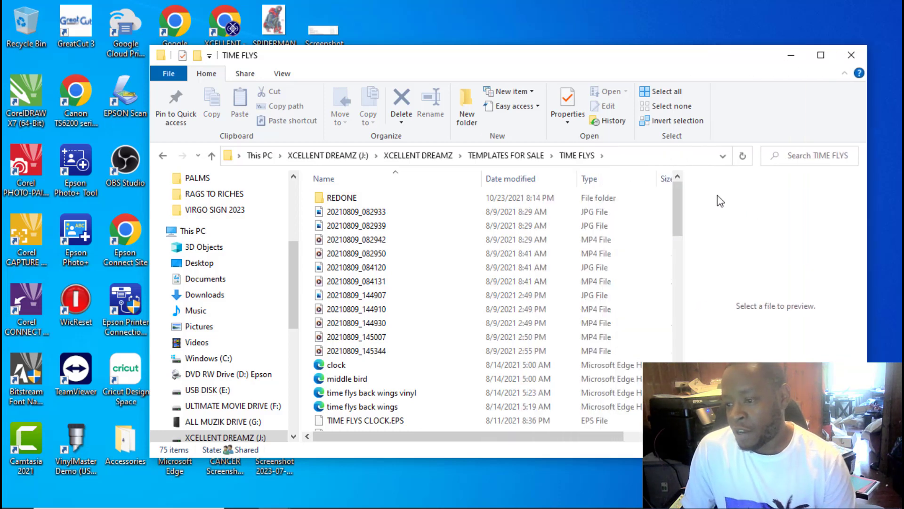
pyautogui.click(606, 181)
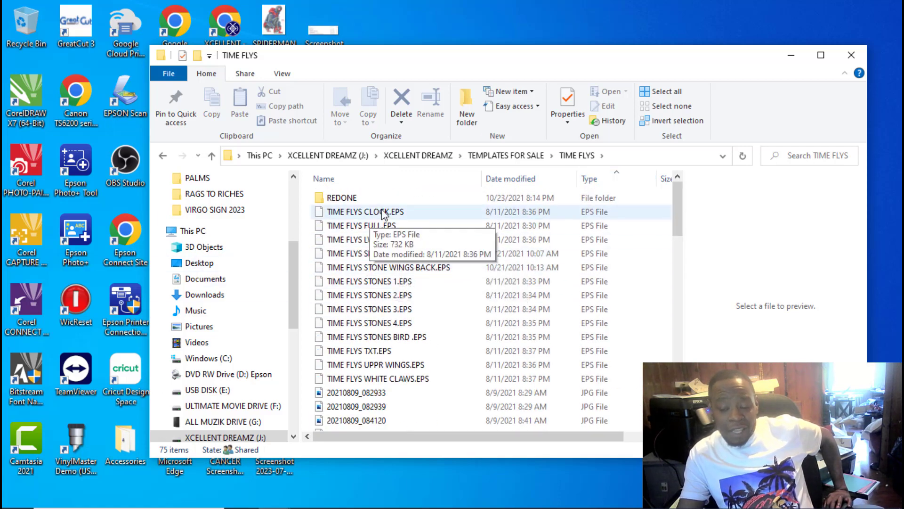
# Preview the PNG files in the TIME FLYS folder: white claws, upper wings, stones 2, stones 1, size description, lower wings and full design.
pyautogui.scroll(-9, 372, 219)
pyautogui.scroll(-10, 381, 217)
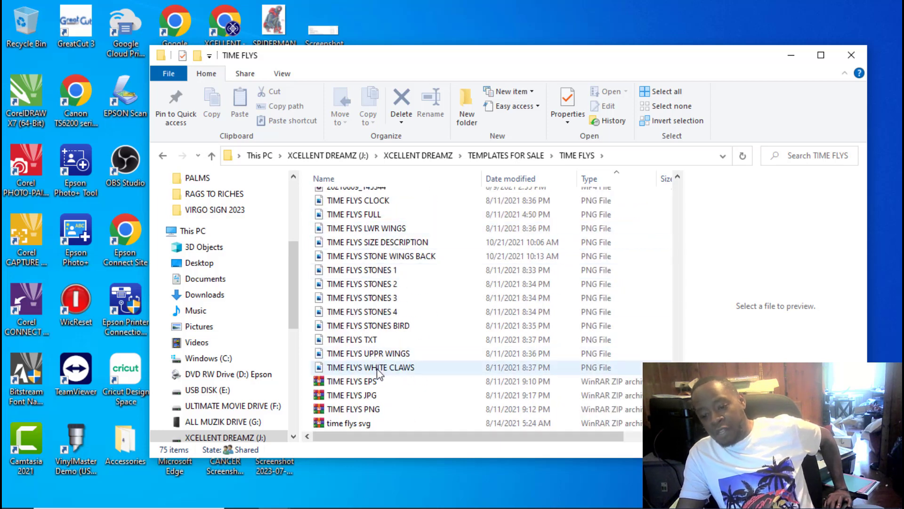
pyautogui.click(379, 373)
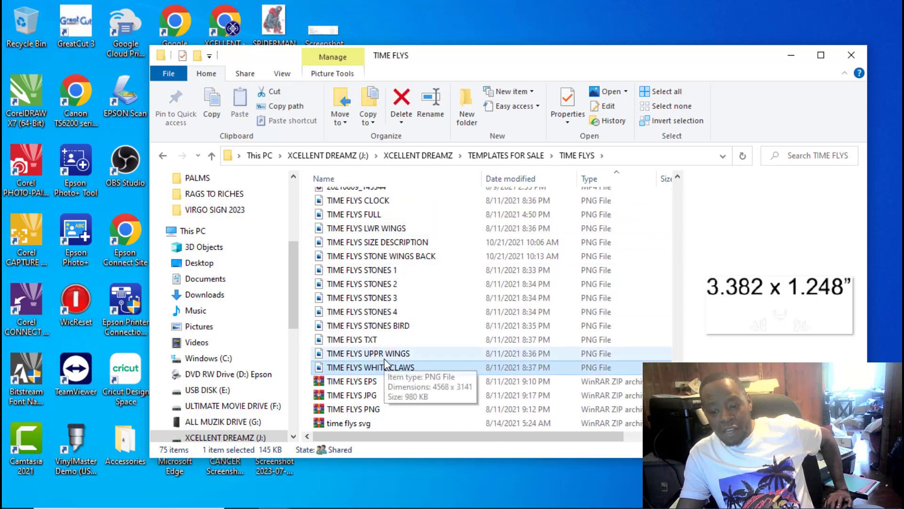
pyautogui.click(385, 359)
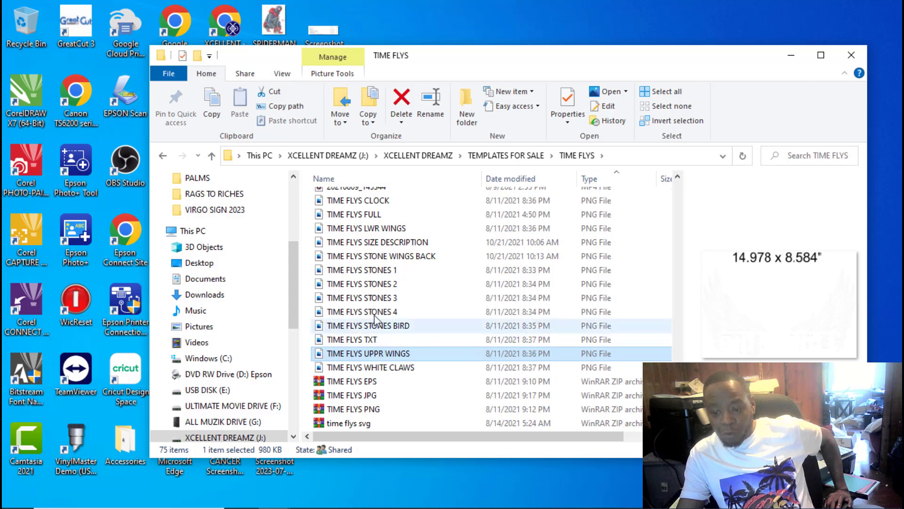
pyautogui.click(378, 284)
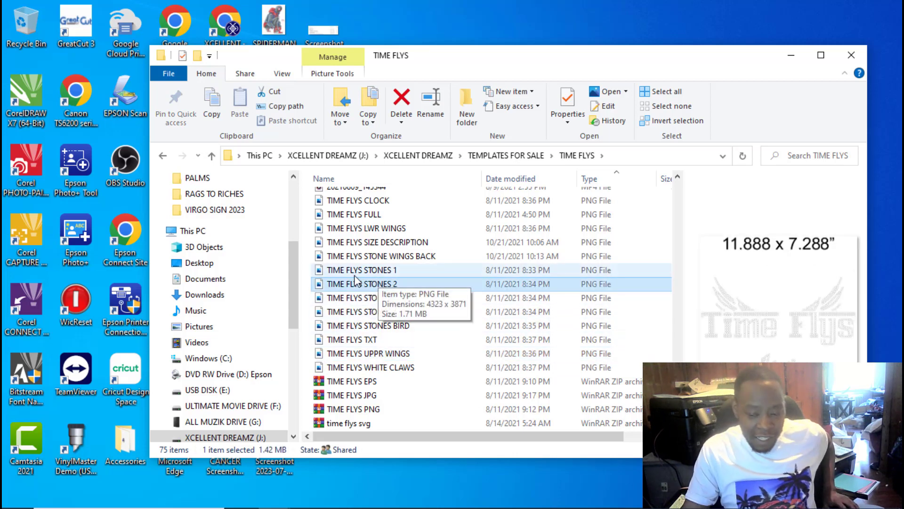
pyautogui.click(355, 271)
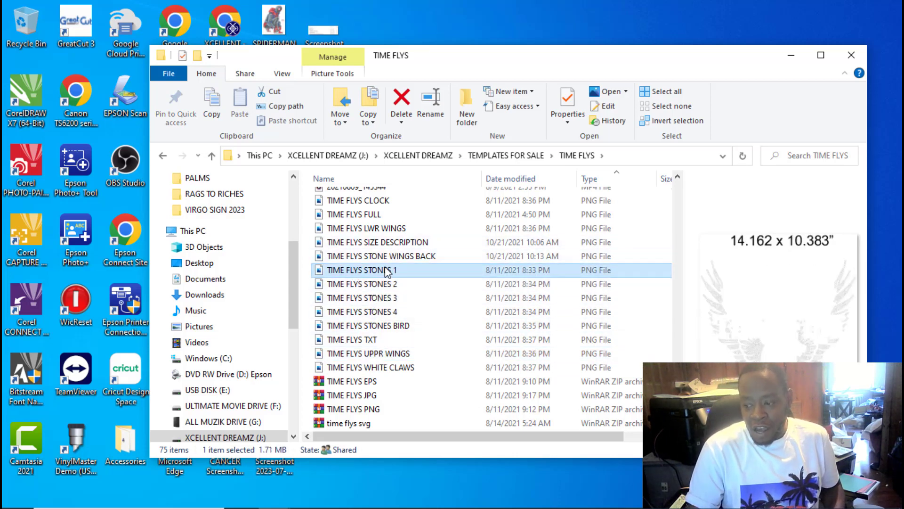
pyautogui.scroll(4, 386, 273)
pyautogui.scroll(1, 382, 269)
pyautogui.scroll(-4, 375, 278)
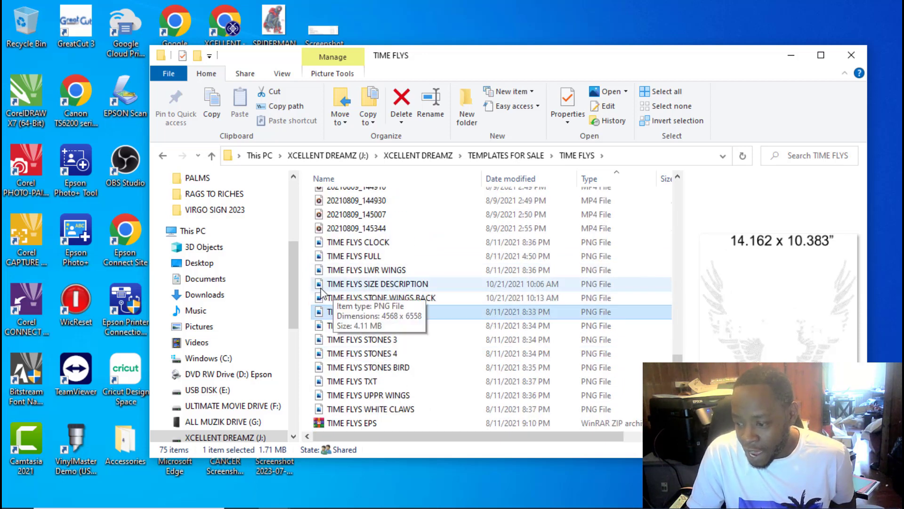
pyautogui.click(370, 283)
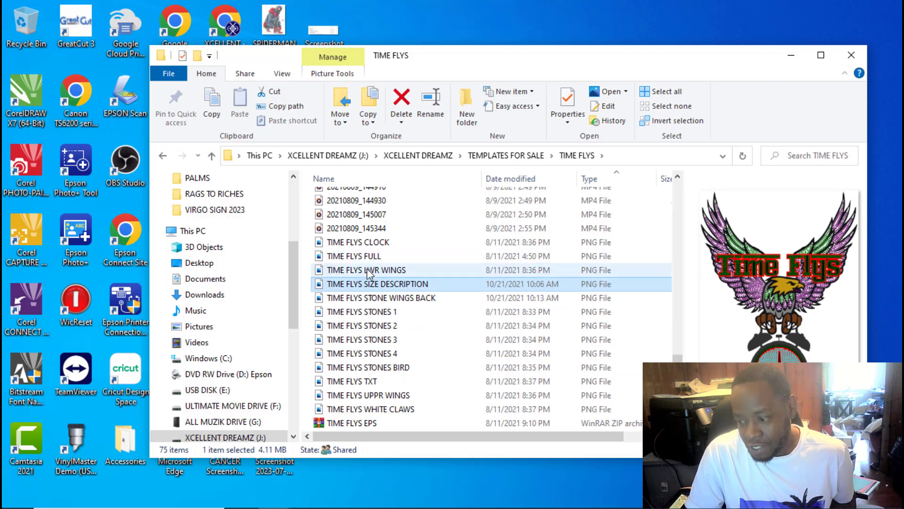
pyautogui.click(368, 271)
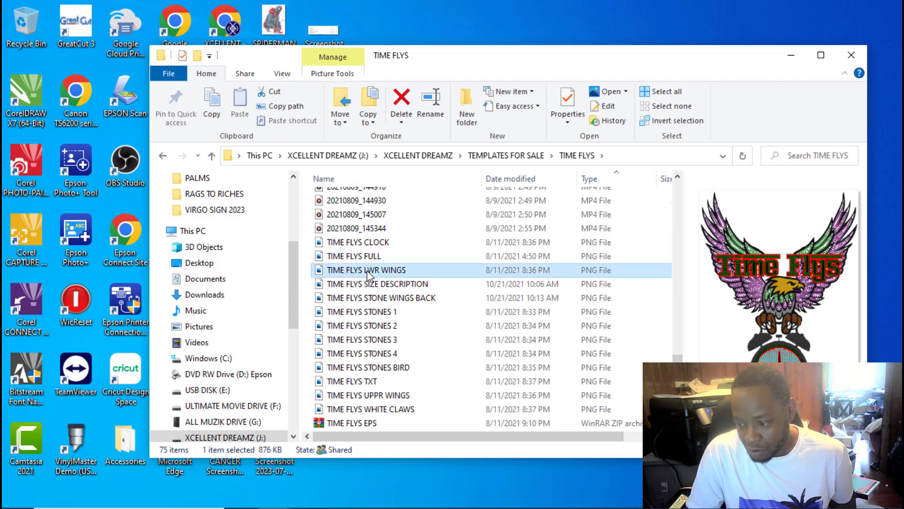
pyautogui.click(365, 257)
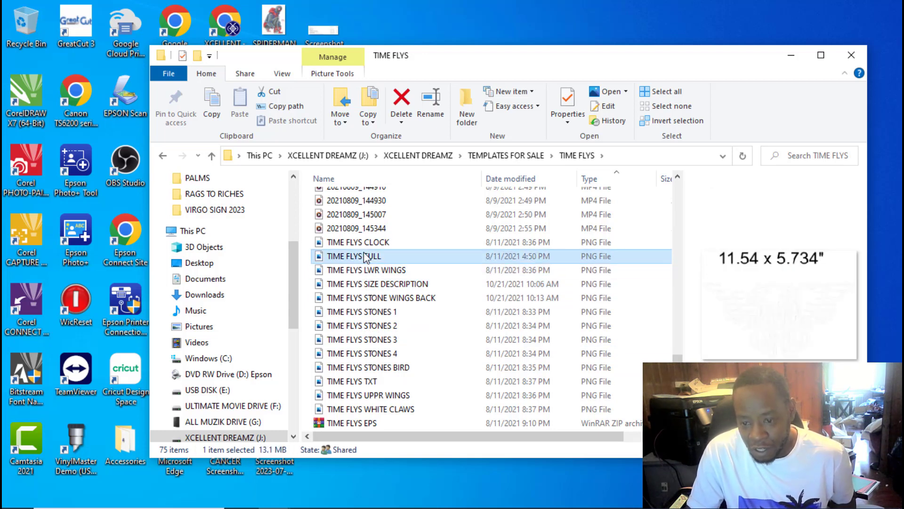
pyautogui.scroll(-13, 398, 282)
pyautogui.scroll(6, 396, 261)
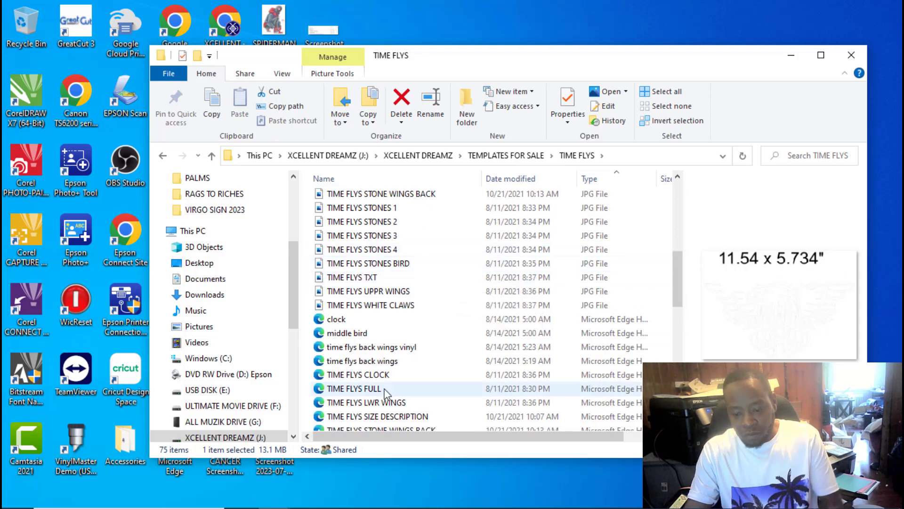
# Launch Cricut Design Space and start an image upload, browsing the computer for the file.
pyautogui.moveTo(396, 508)
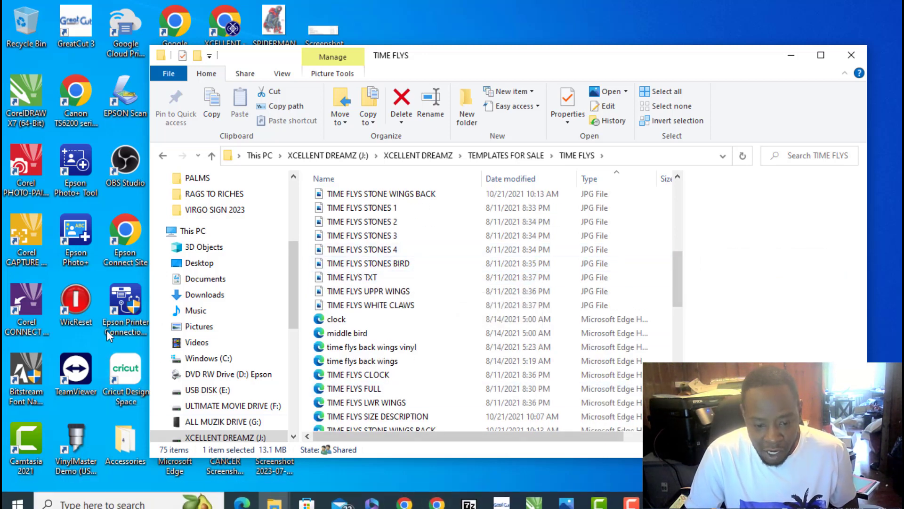
pyautogui.click(127, 370)
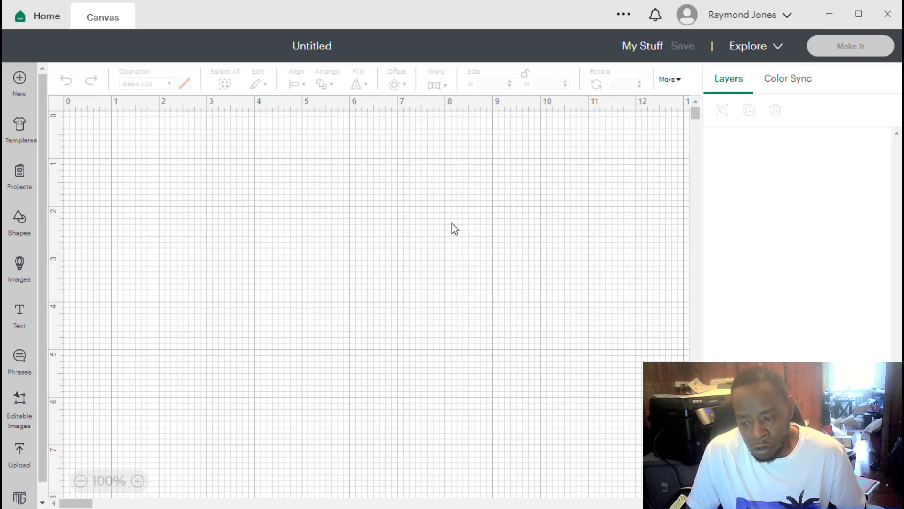
pyautogui.click(20, 456)
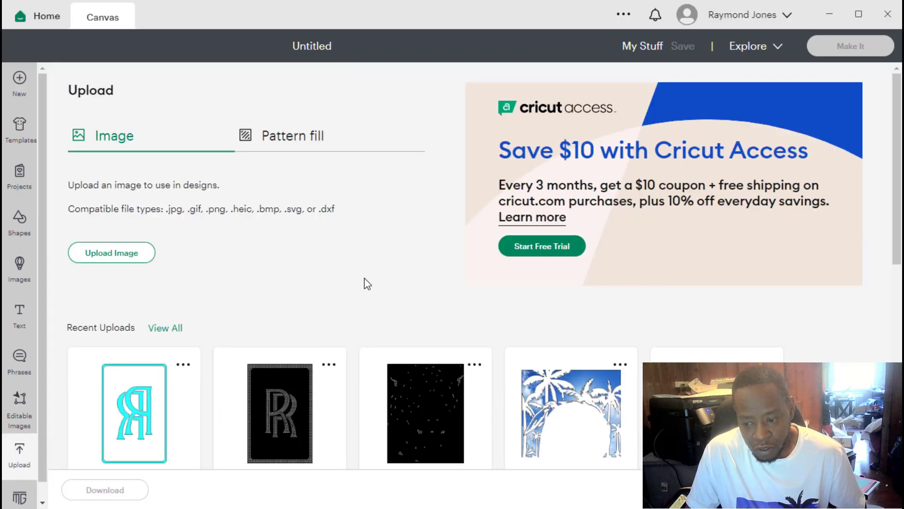
pyautogui.click(131, 263)
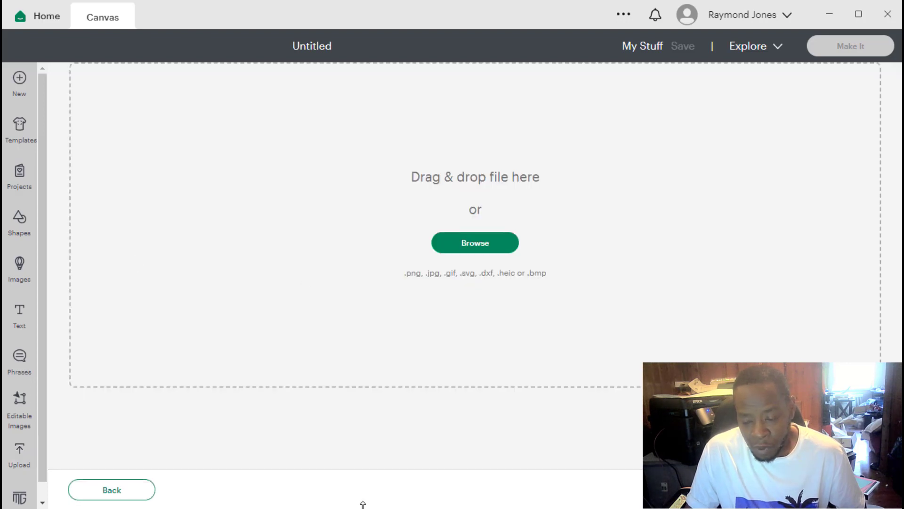
pyautogui.click(466, 243)
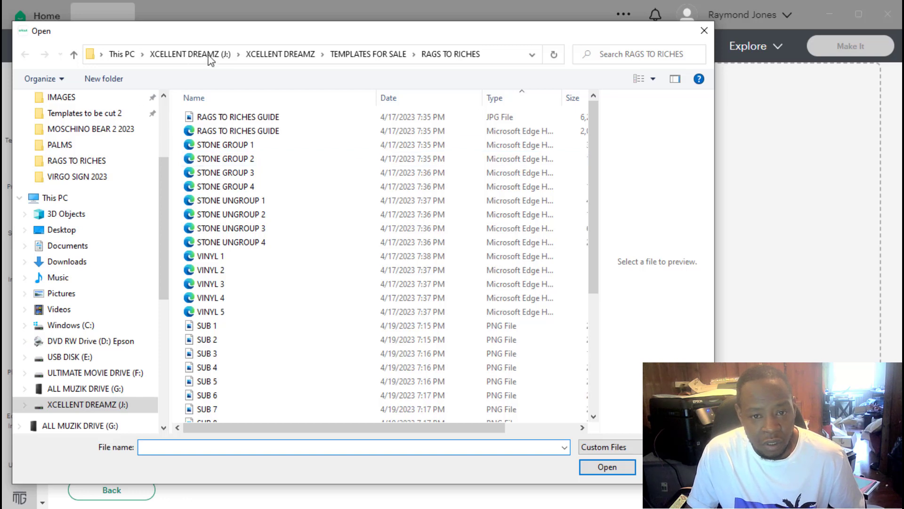
# Go from RAGS TO RICHES up to TEMPLATES FOR SALE and open the TIME FLYS folder for the upload.
pyautogui.click(73, 54)
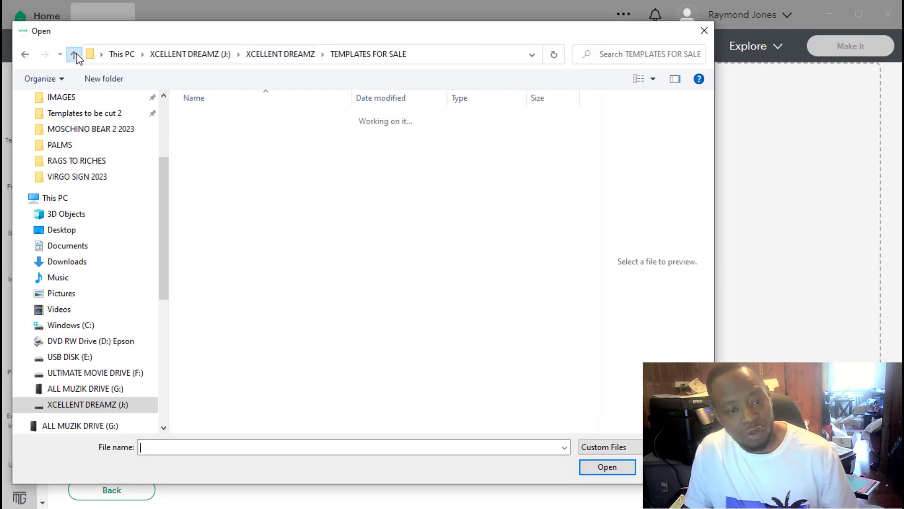
pyautogui.click(275, 170)
pyautogui.write('tim')
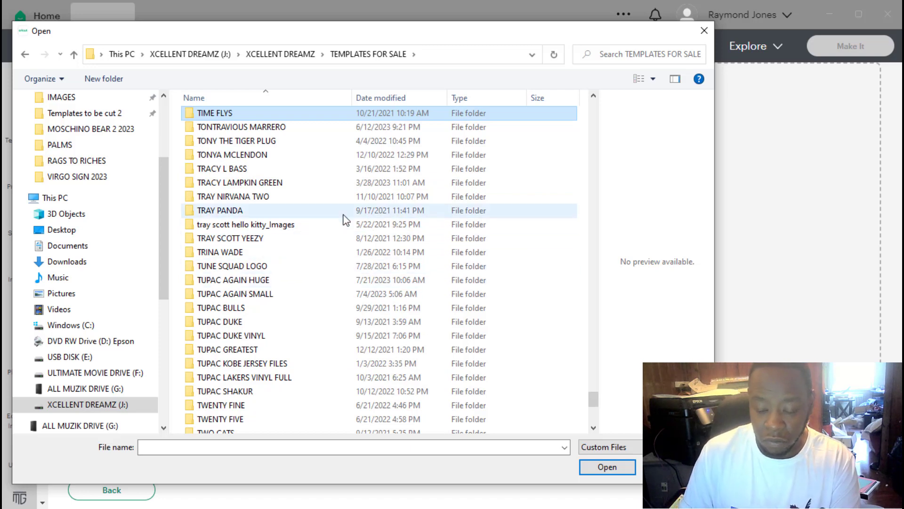
pyautogui.press('Return')
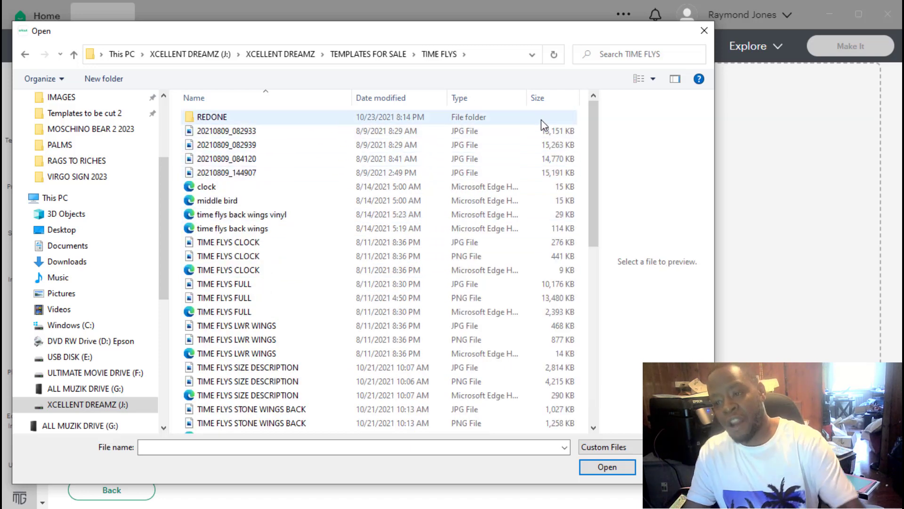
# Sort the TIME FLYS files by type, upload the vector file named clock, and add the uploaded image to the canvas.
pyautogui.click(495, 103)
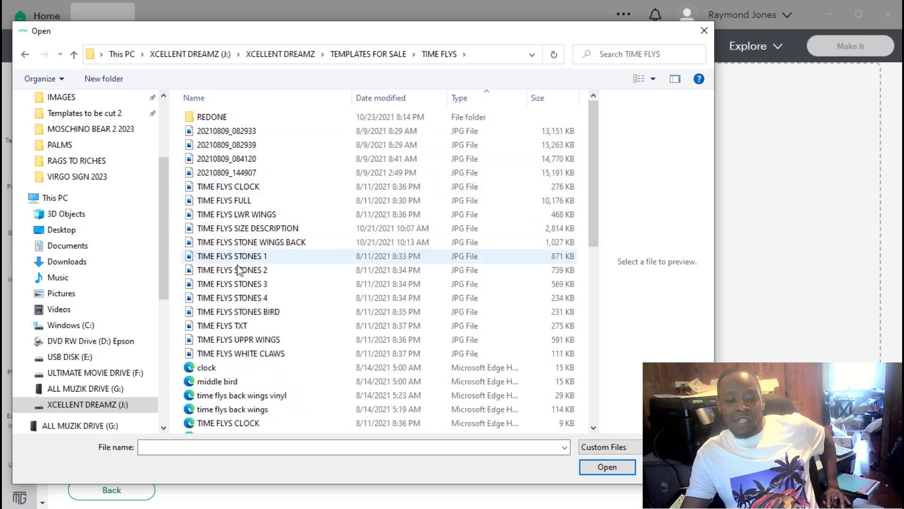
pyautogui.scroll(-6, 233, 320)
pyautogui.scroll(1, 227, 300)
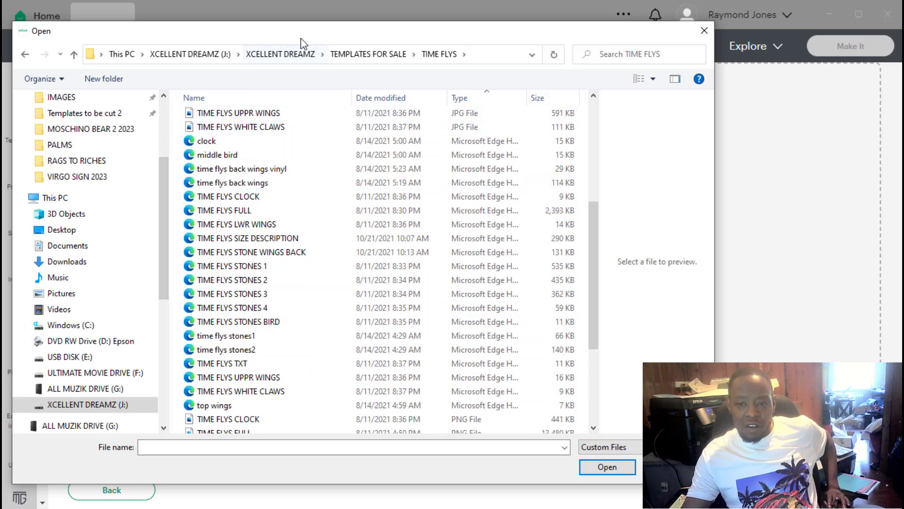
pyautogui.moveTo(301, 38); pyautogui.dragTo(484, 50)
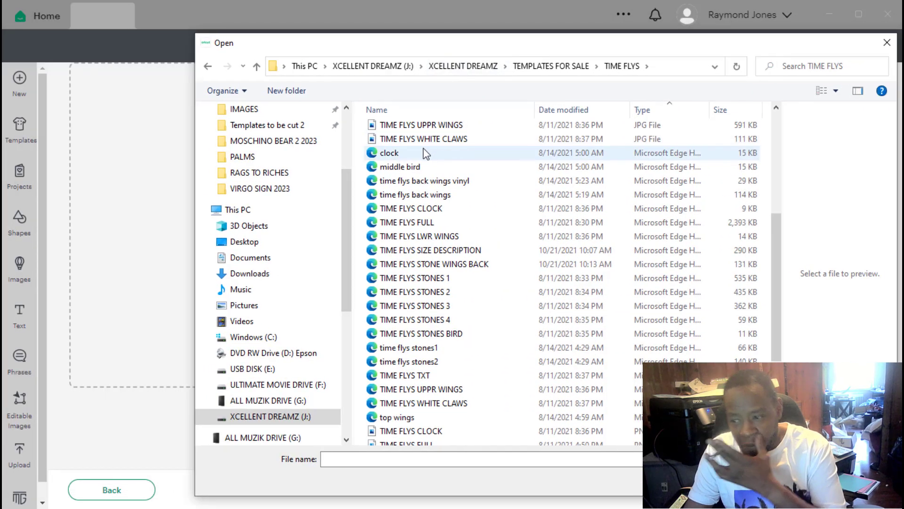
pyautogui.click(391, 154)
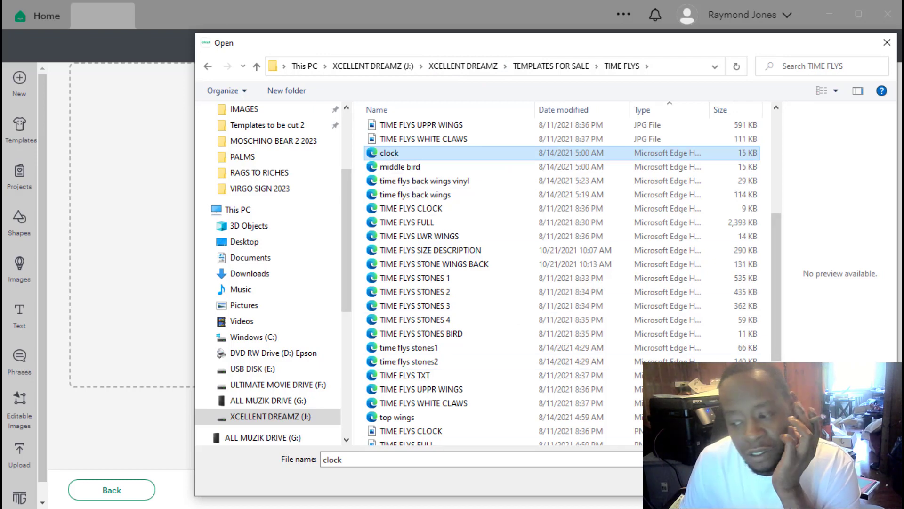
pyautogui.press('Return')
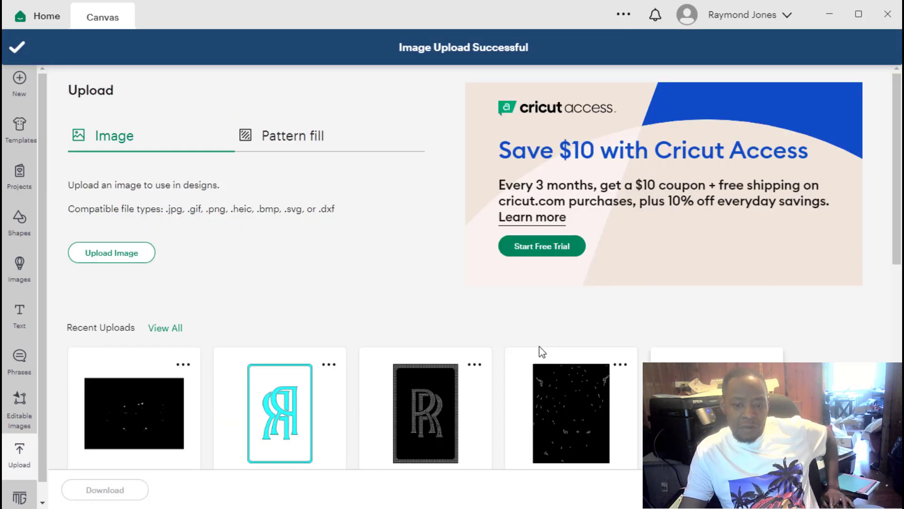
pyautogui.click(150, 415)
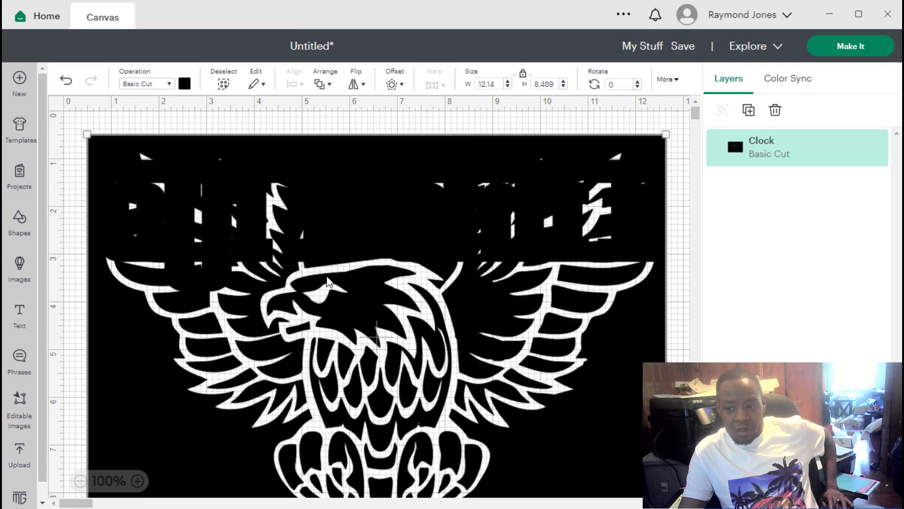
# Examine the full Clock image on the canvas, from the lettering cutouts and wings down to the talons.
pyautogui.scroll(-3, 337, 269)
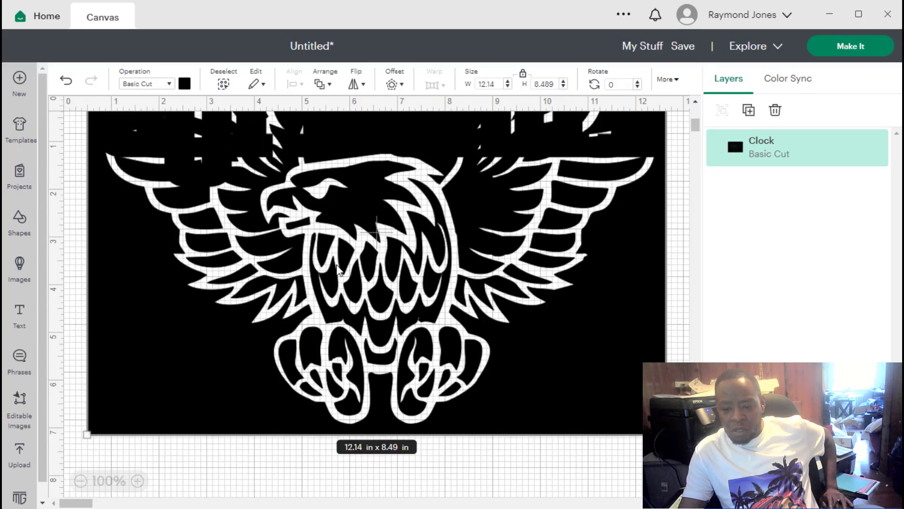
pyautogui.scroll(1, 337, 269)
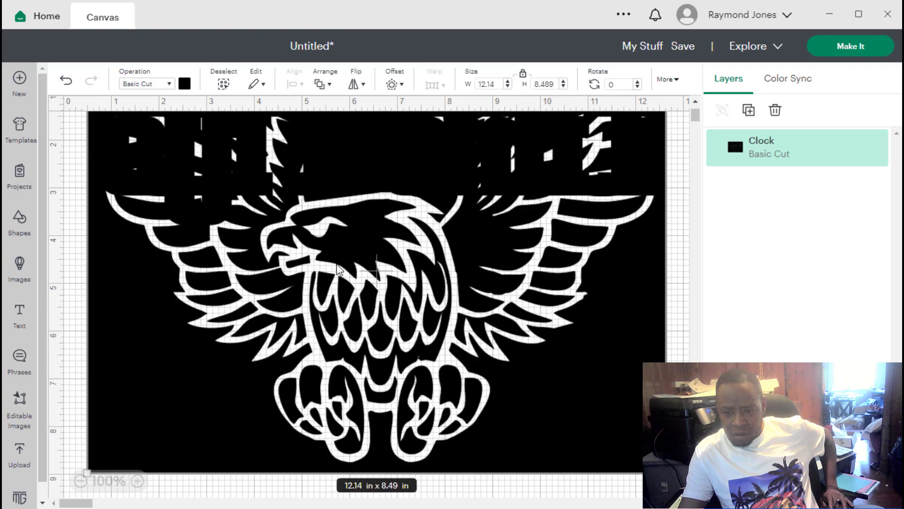
pyautogui.scroll(2, 349, 259)
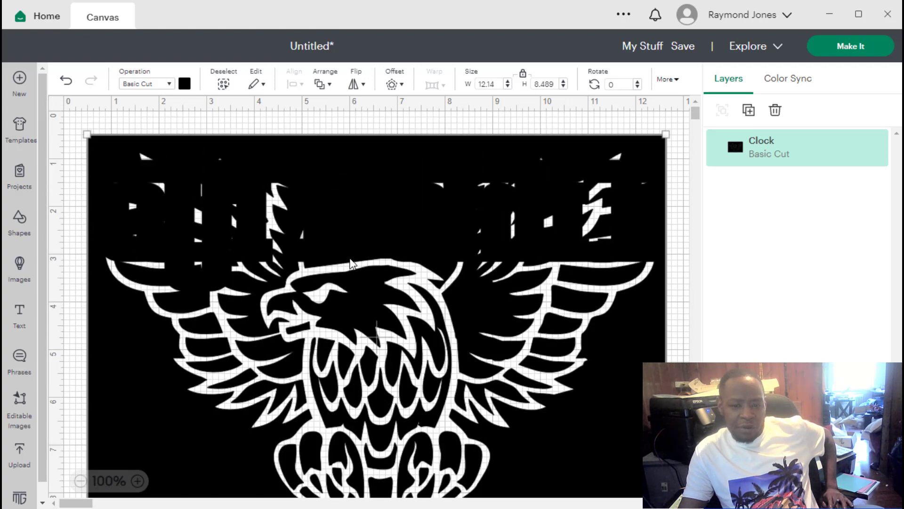
pyautogui.scroll(-5, 350, 262)
pyautogui.scroll(5, 349, 262)
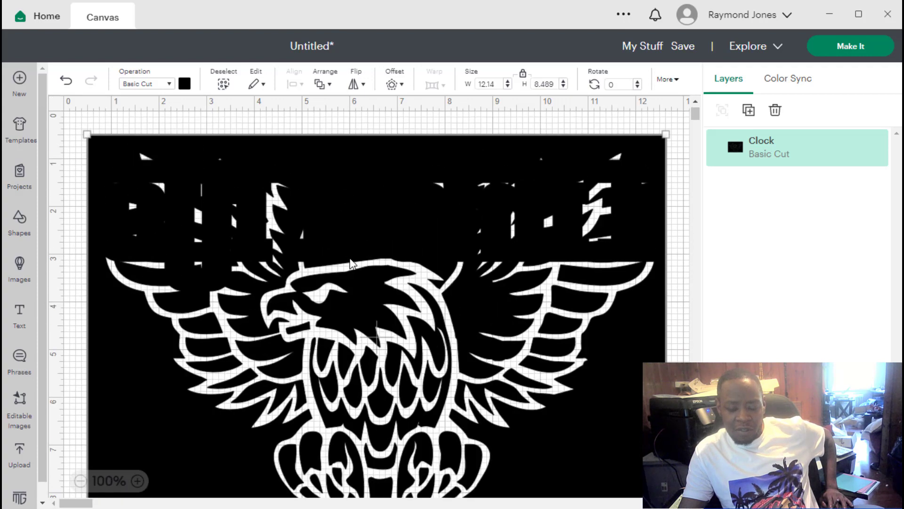
pyautogui.scroll(-3, 351, 263)
pyautogui.scroll(2, 350, 262)
pyautogui.scroll(-1, 351, 263)
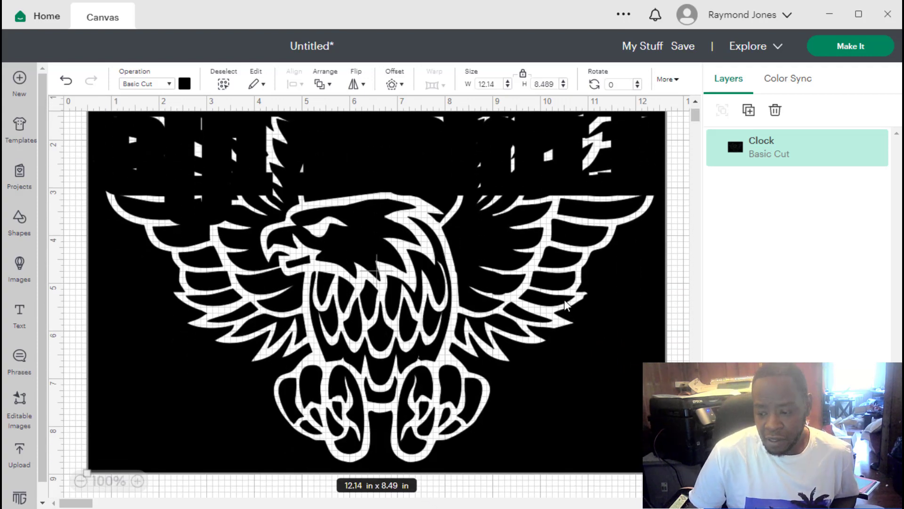
# Switch to the TIME FLYS folder in File Explorer and open the TIME FLYS FULL JPG.
pyautogui.click(831, 19)
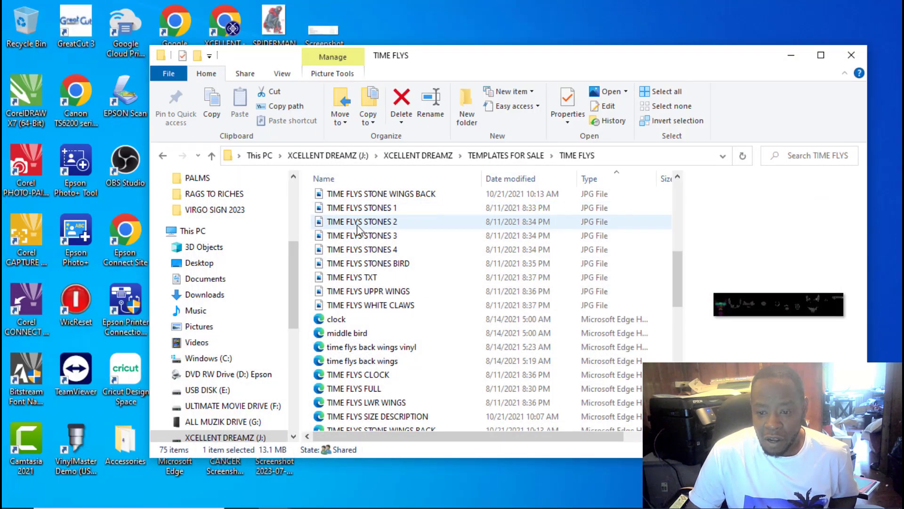
pyautogui.scroll(10, 372, 218)
pyautogui.scroll(-8, 373, 218)
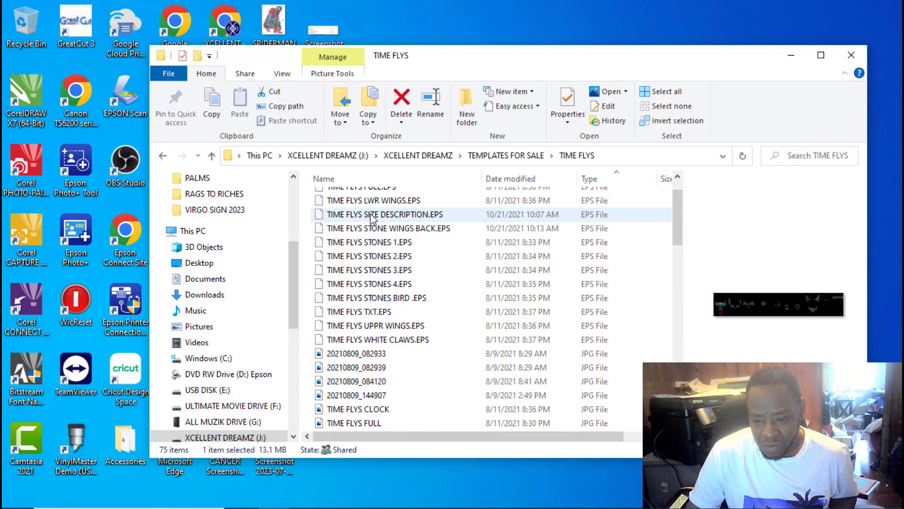
pyautogui.scroll(-7, 372, 218)
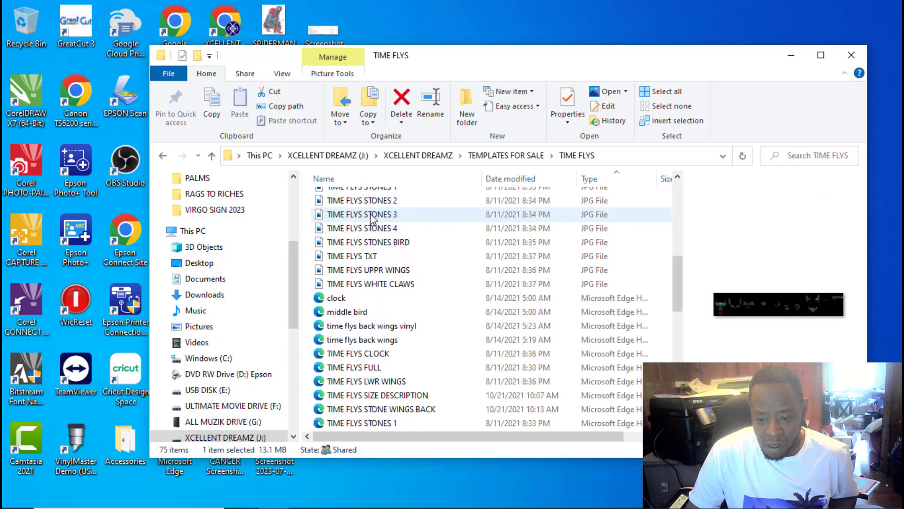
pyautogui.scroll(-5, 366, 325)
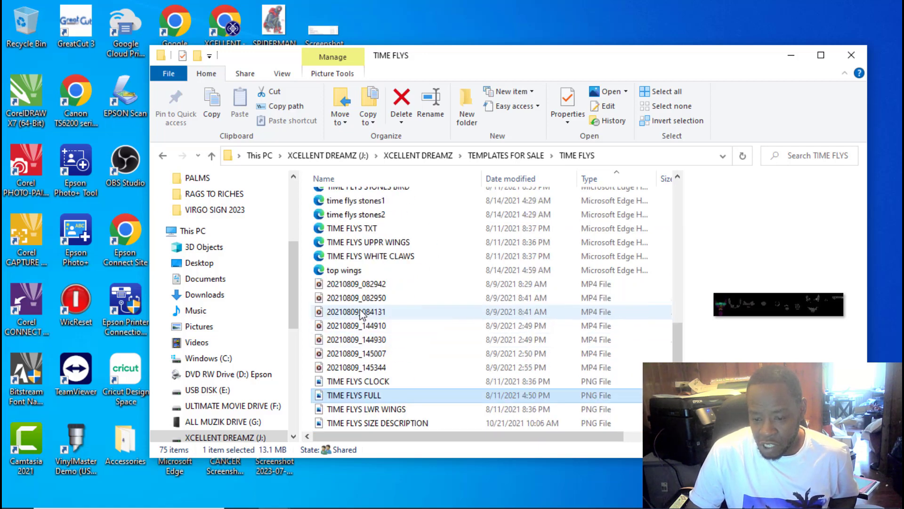
pyautogui.scroll(12, 373, 264)
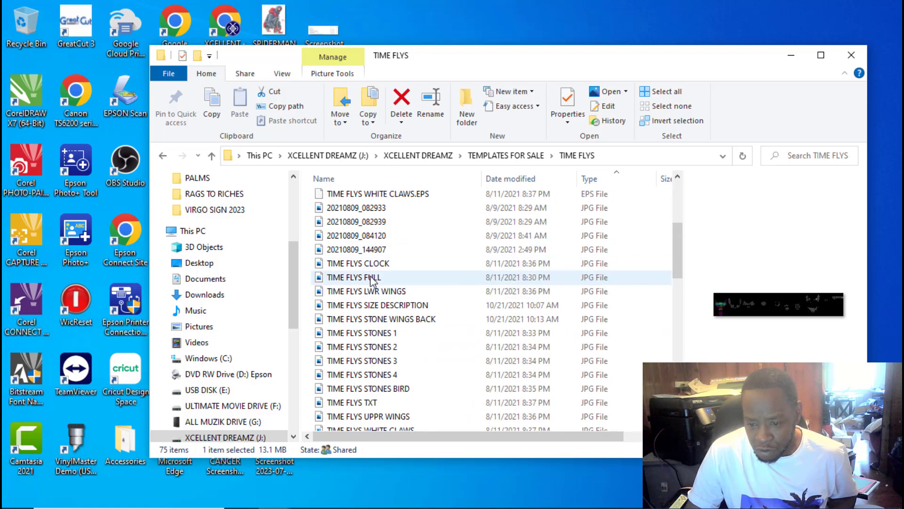
pyautogui.doubleClick(371, 276)
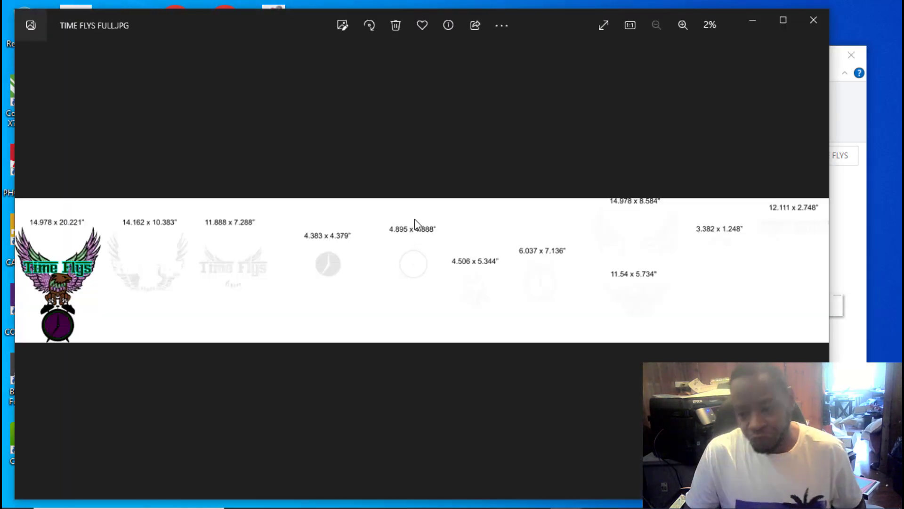
# Inspect the bird template and the wing and lettering stone templates with their size labels in the overview image.
pyautogui.scroll(6, 475, 280)
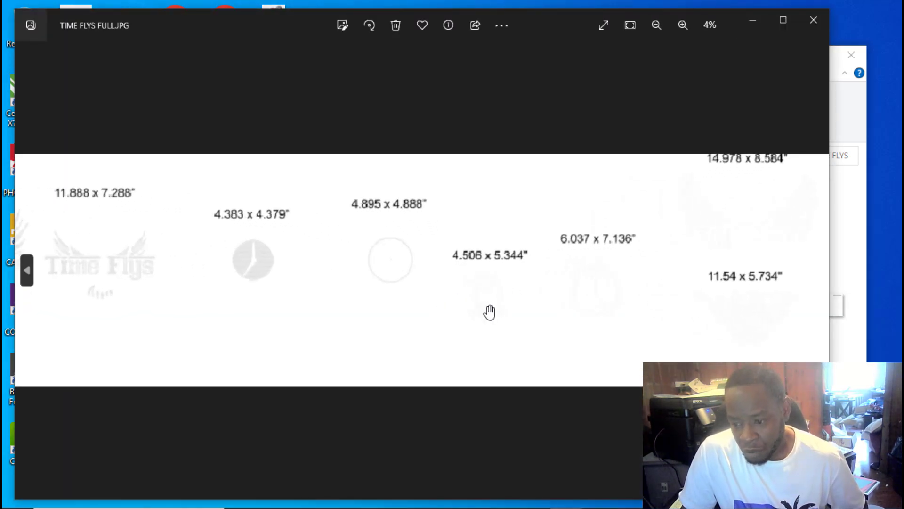
pyautogui.scroll(3, 511, 316)
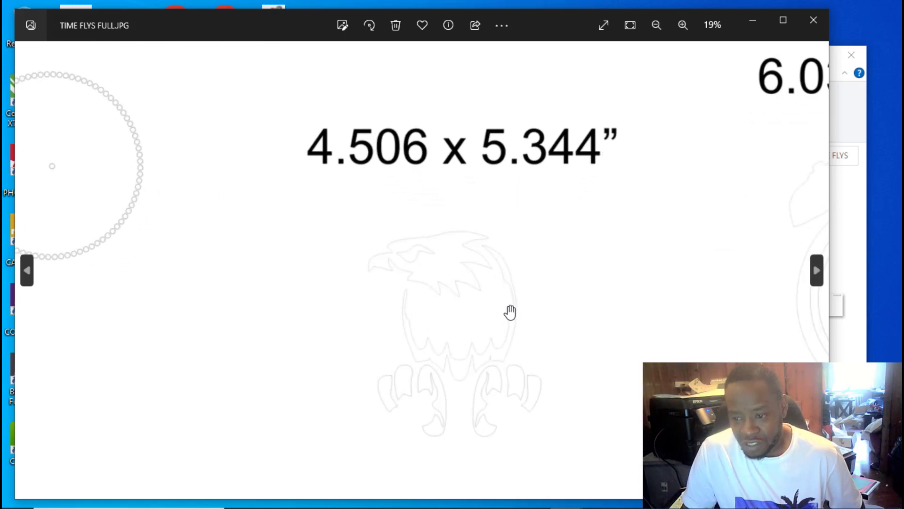
pyautogui.scroll(-6, 445, 293)
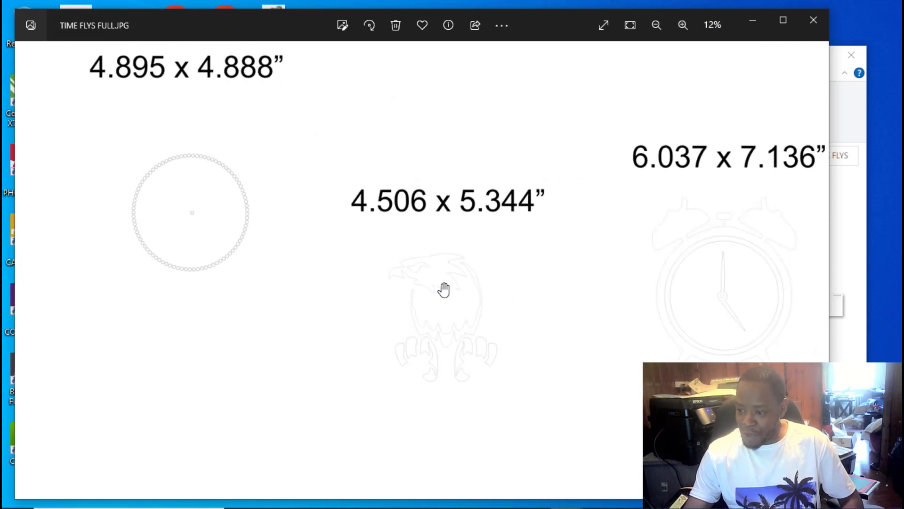
pyautogui.scroll(-2, 492, 293)
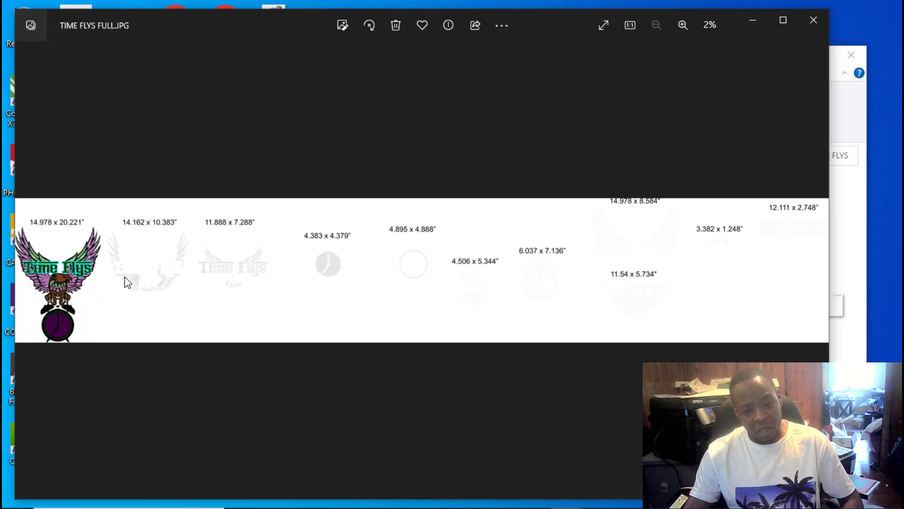
pyautogui.scroll(1, 134, 280)
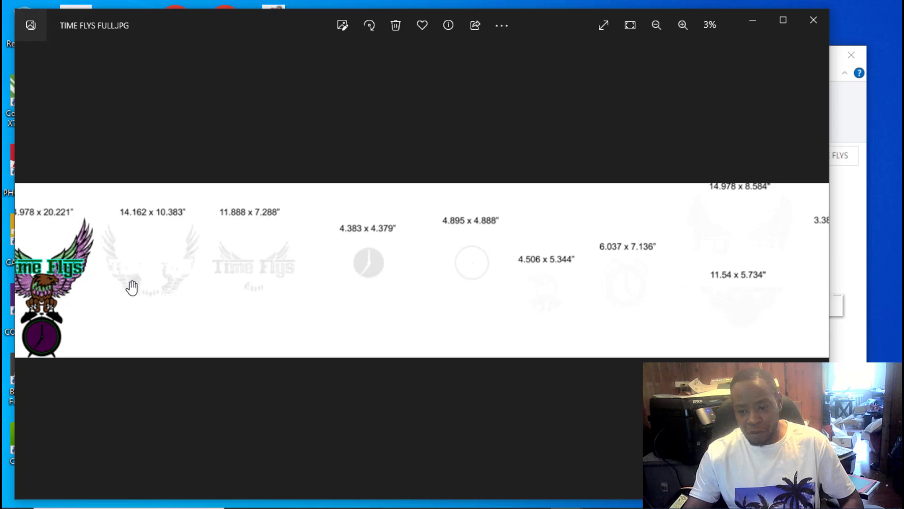
pyautogui.scroll(4, 133, 286)
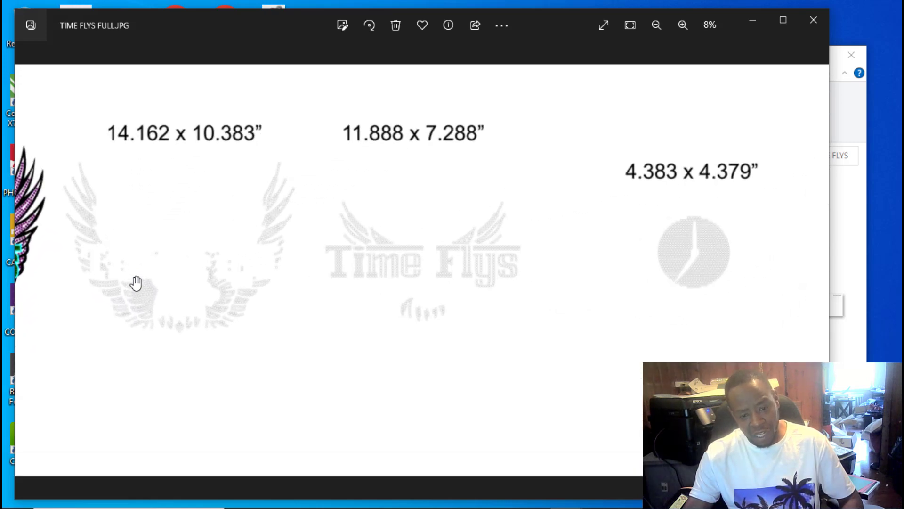
pyautogui.scroll(-4, 136, 282)
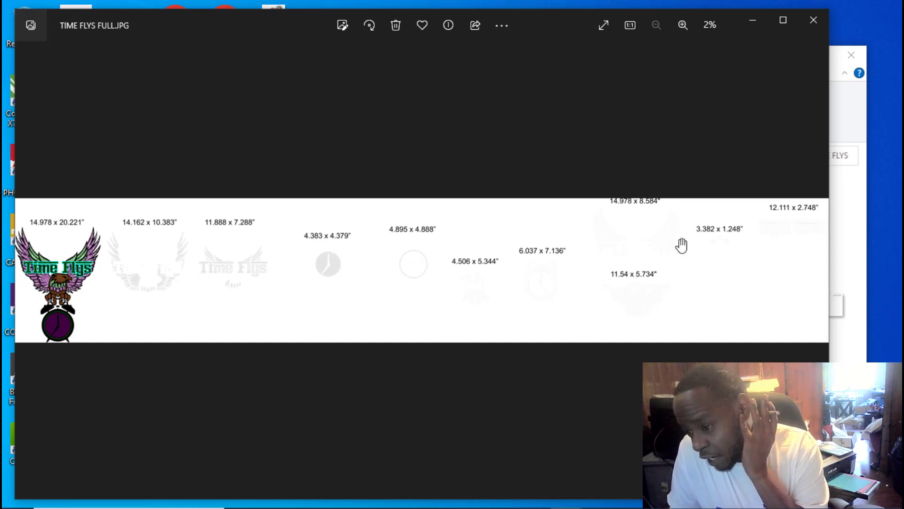
# Inspect the upper wings and lower wings templates and read their size labels.
pyautogui.scroll(3, 682, 245)
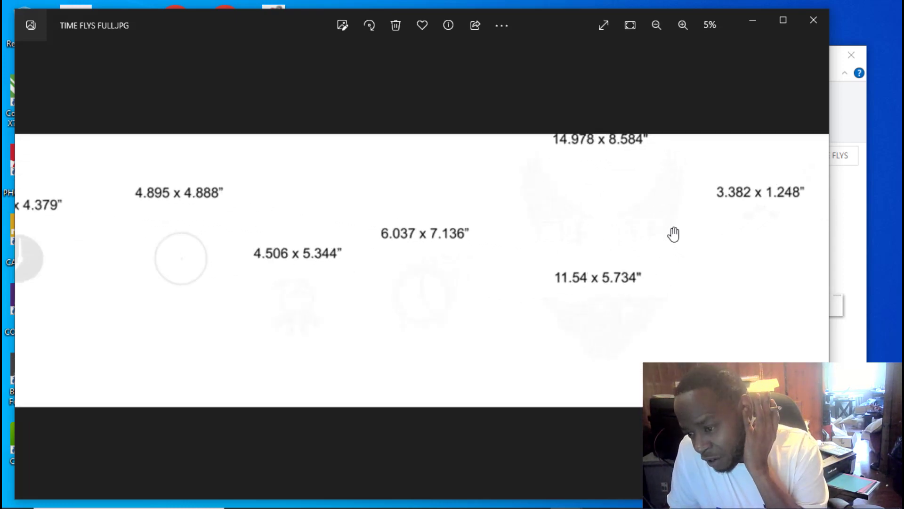
pyautogui.scroll(3, 674, 234)
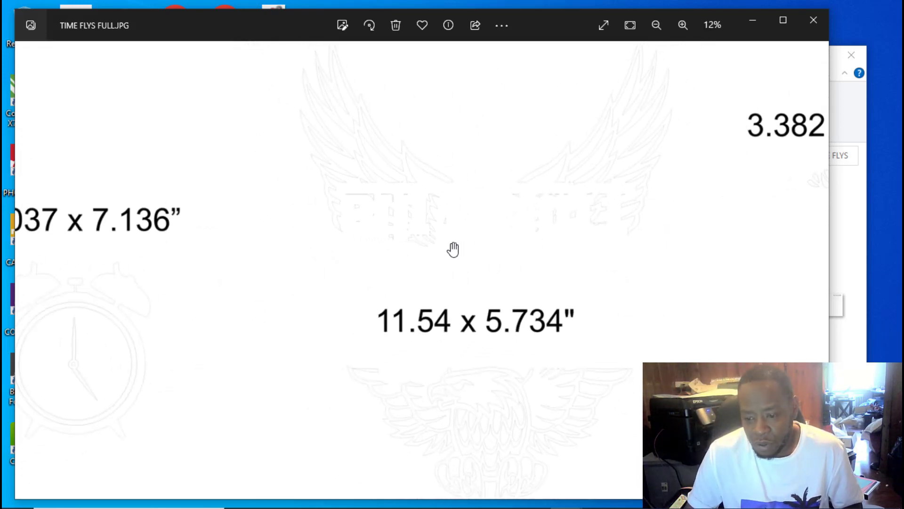
pyautogui.scroll(-3, 453, 250)
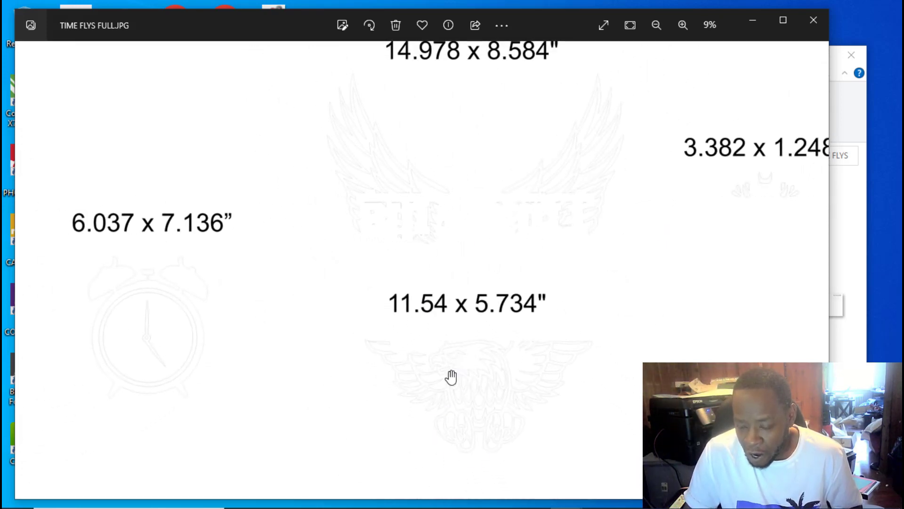
pyautogui.scroll(-1, 446, 380)
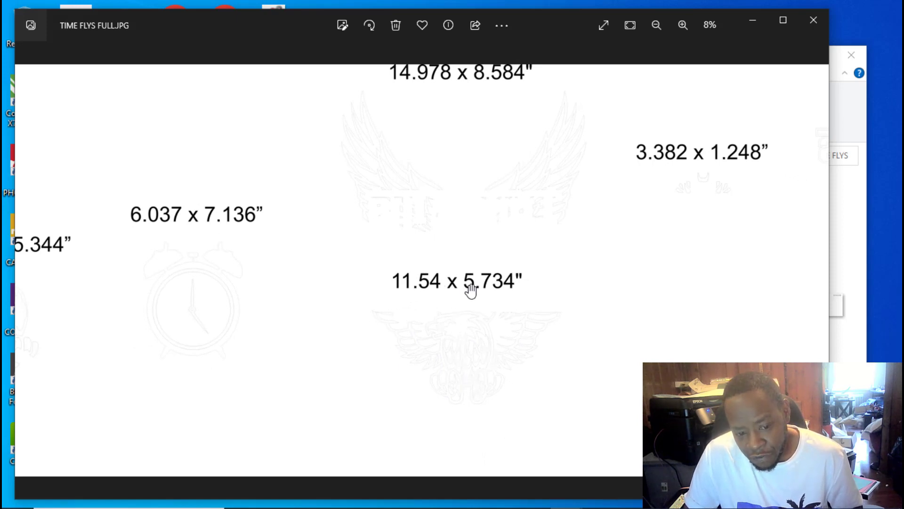
pyautogui.scroll(-2, 479, 305)
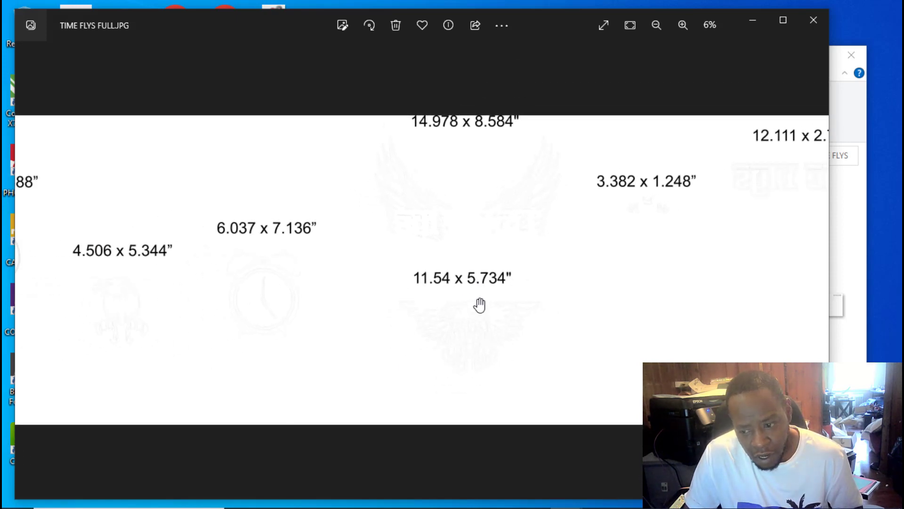
# Check the Clock image's size in Cricut Design Space, and return to the TIME FLYS FULL JPG to compare the wing templates' sizes.
pyautogui.click(752, 23)
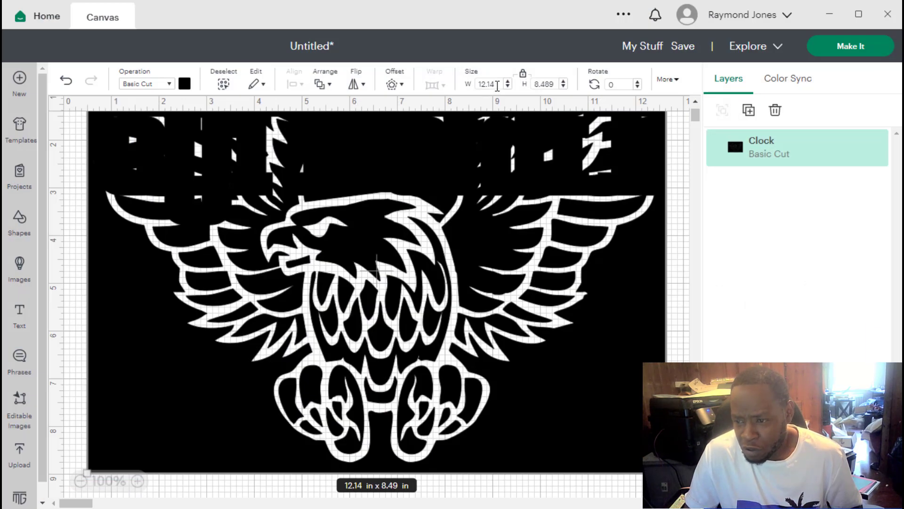
pyautogui.scroll(2, 419, 292)
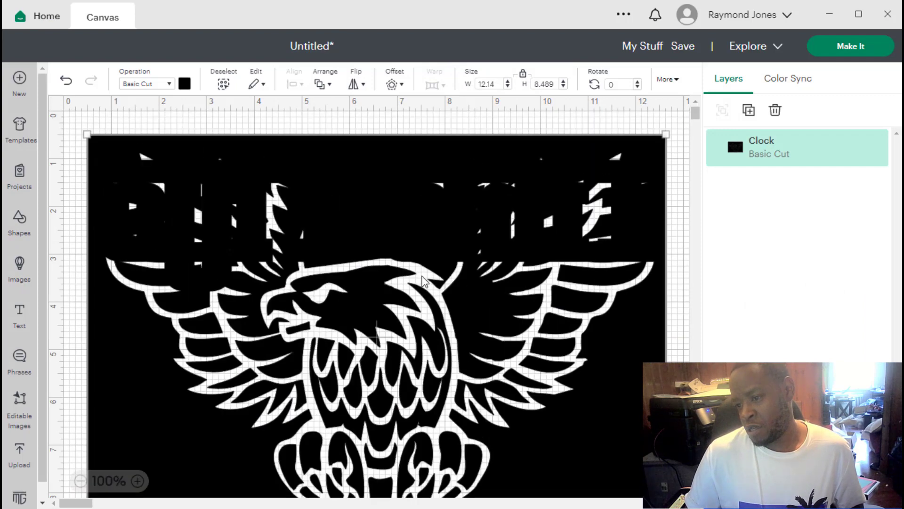
pyautogui.click(831, 18)
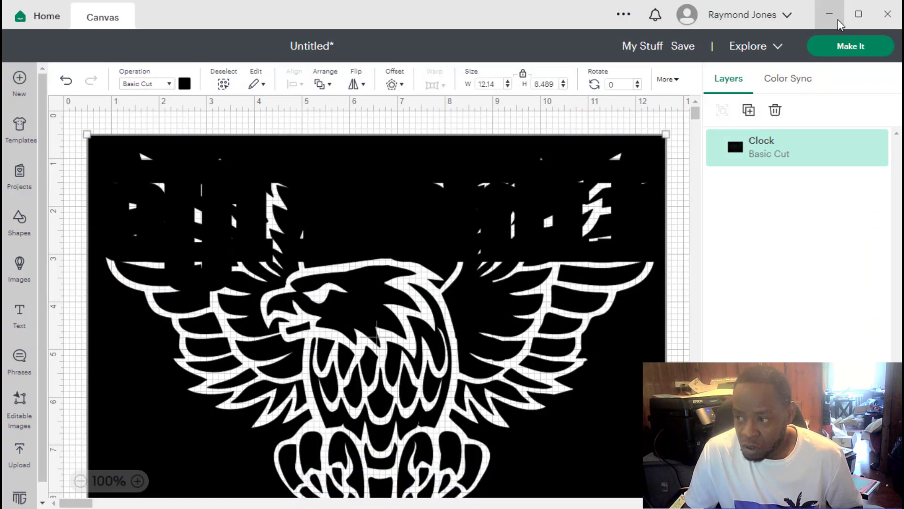
pyautogui.click(830, 24)
pyautogui.moveTo(567, 495)
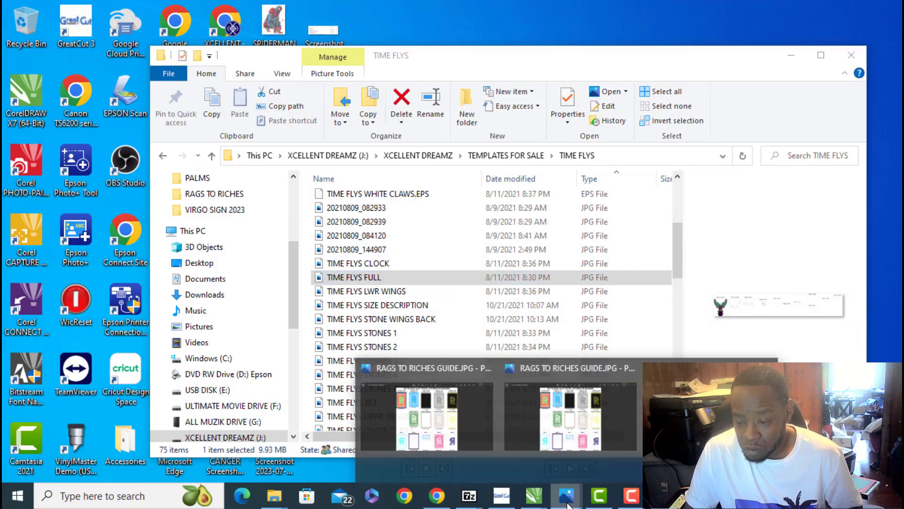
pyautogui.click(584, 400)
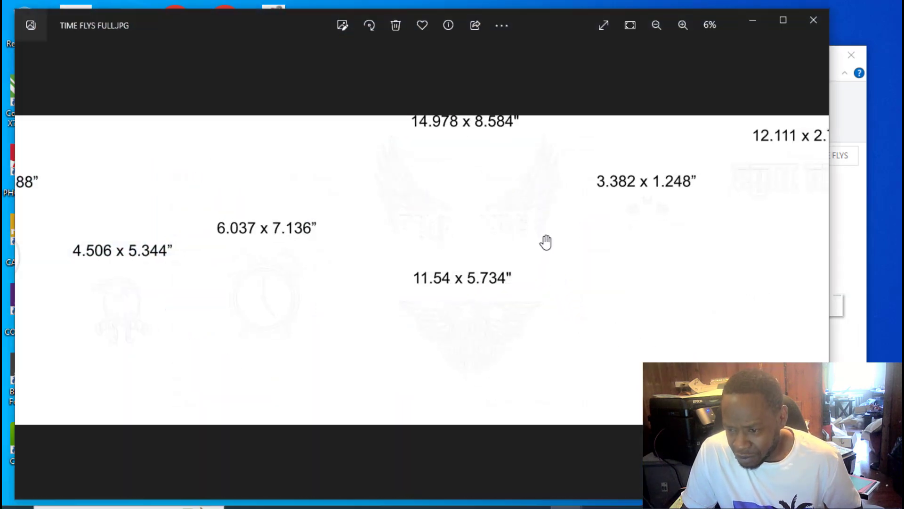
pyautogui.scroll(2, 510, 337)
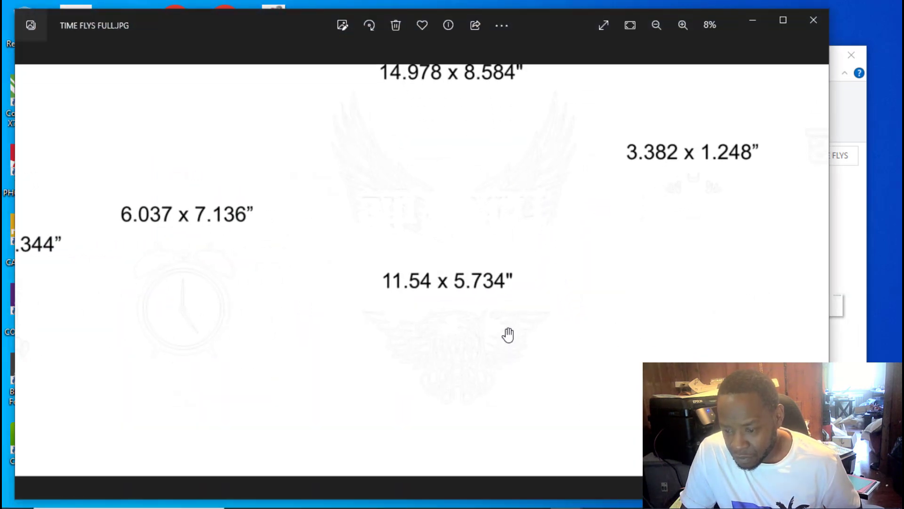
# Inspect the eagle body and clock templates with their size labels in the overview image, and close TIME FLYS FULL.
pyautogui.scroll(3, 474, 380)
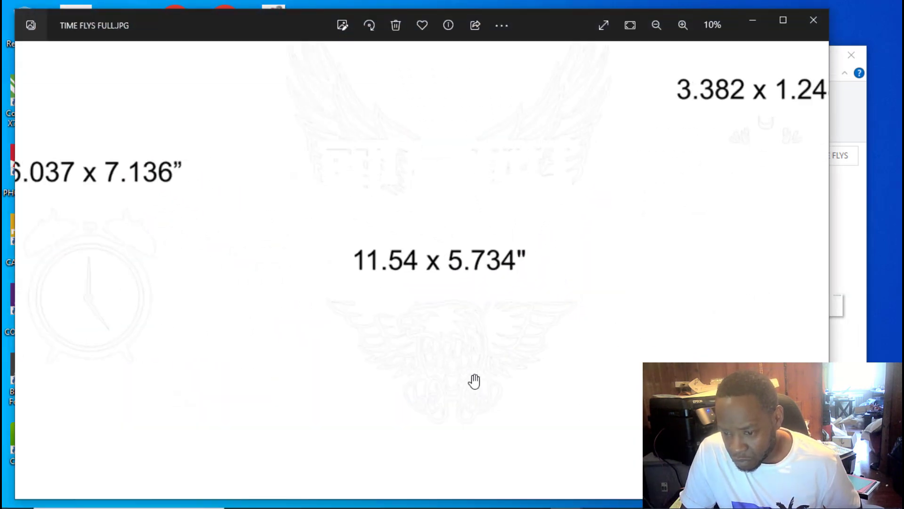
pyautogui.scroll(2, 474, 381)
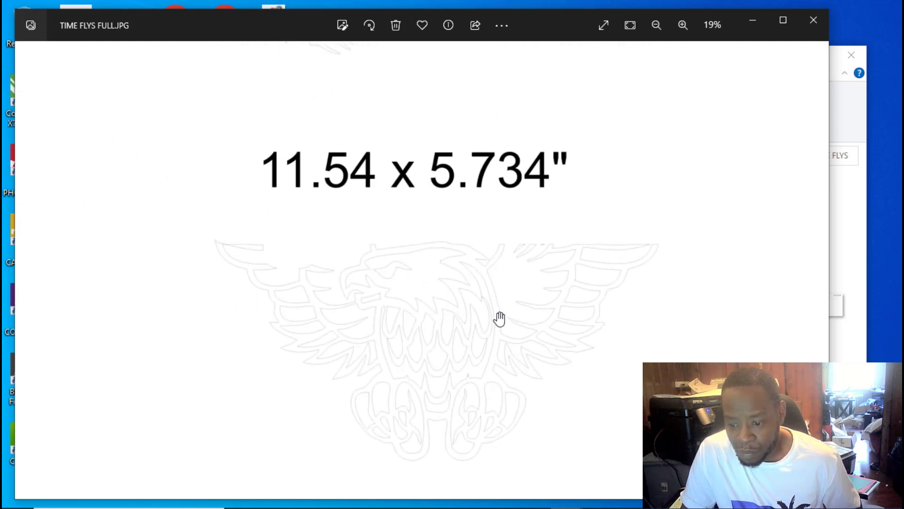
pyautogui.scroll(-5, 281, 398)
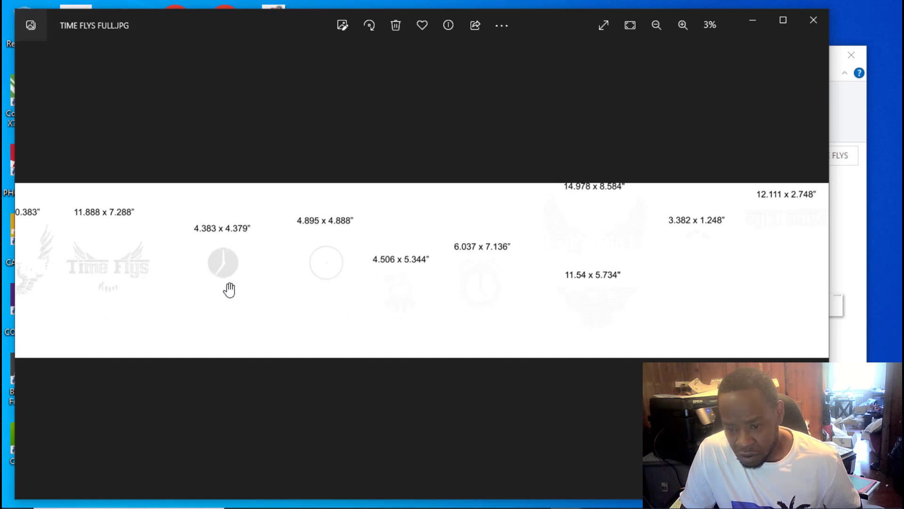
pyautogui.scroll(-1, 363, 309)
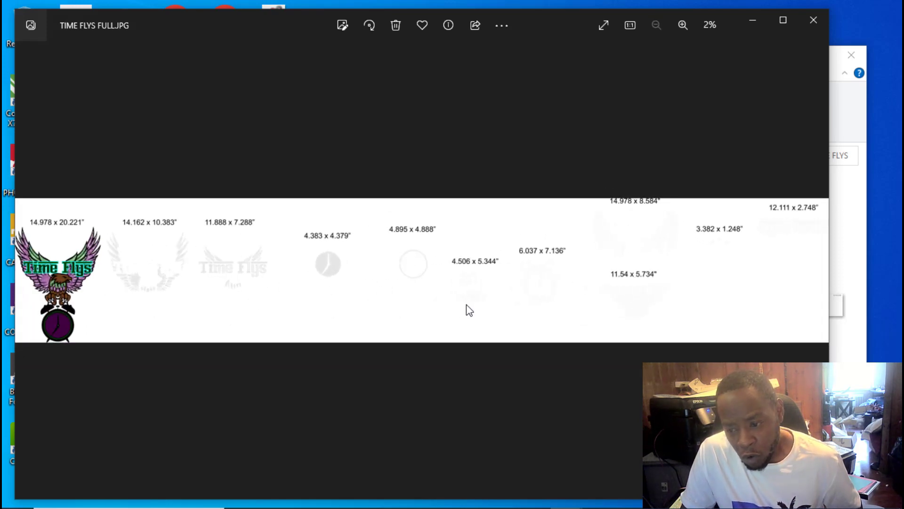
pyautogui.scroll(3, 467, 306)
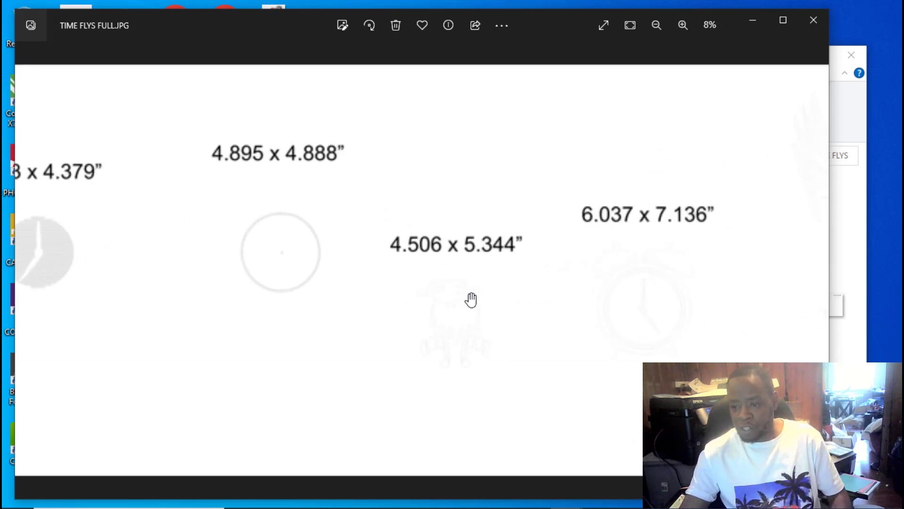
pyautogui.scroll(-2, 337, 258)
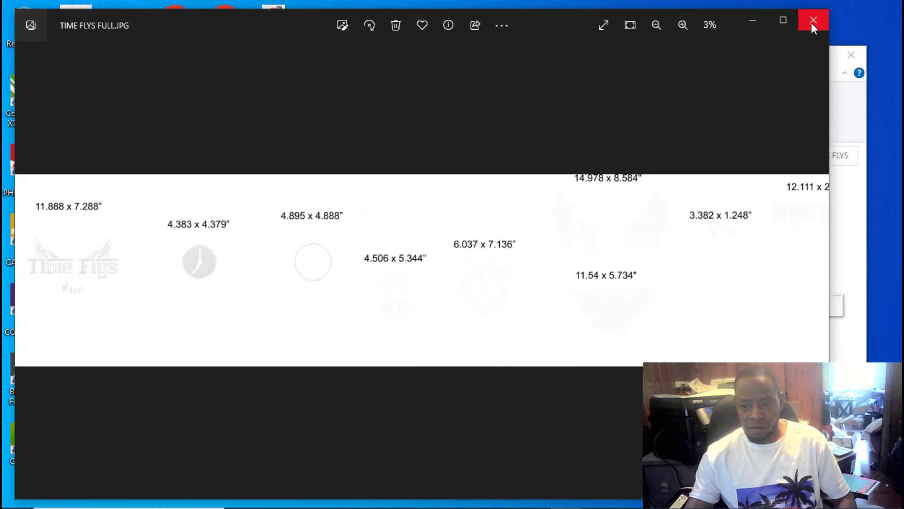
pyautogui.click(813, 20)
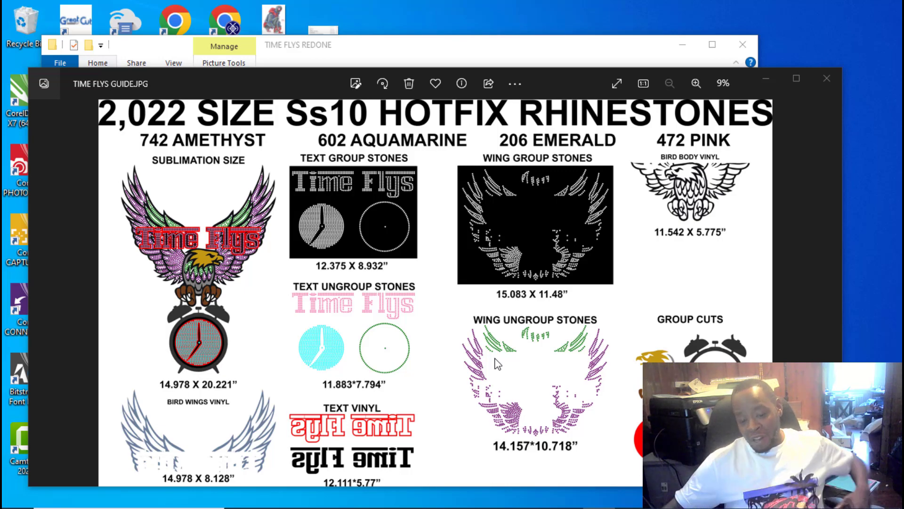
# Inspect the stone and vinyl sections with their size labels in TIME FLYS GUIDE, and minimize the image.
pyautogui.scroll(2, 436, 271)
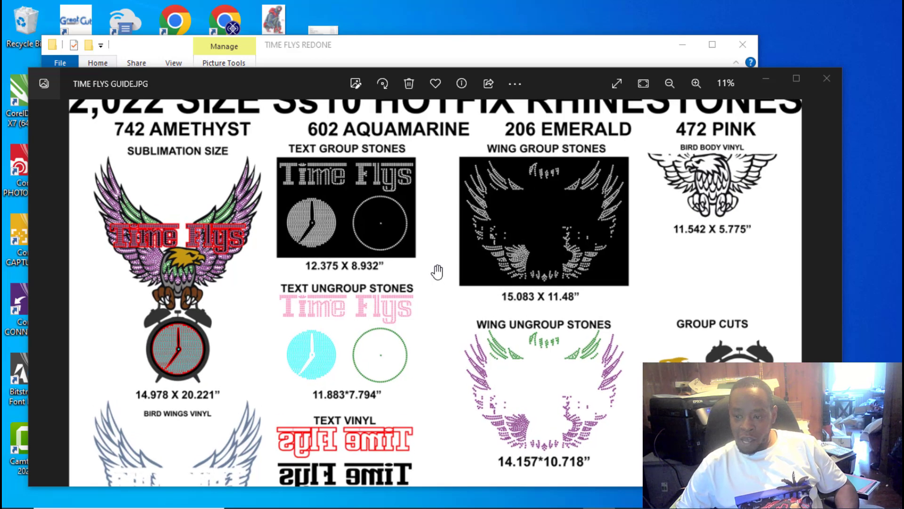
pyautogui.scroll(-2, 436, 264)
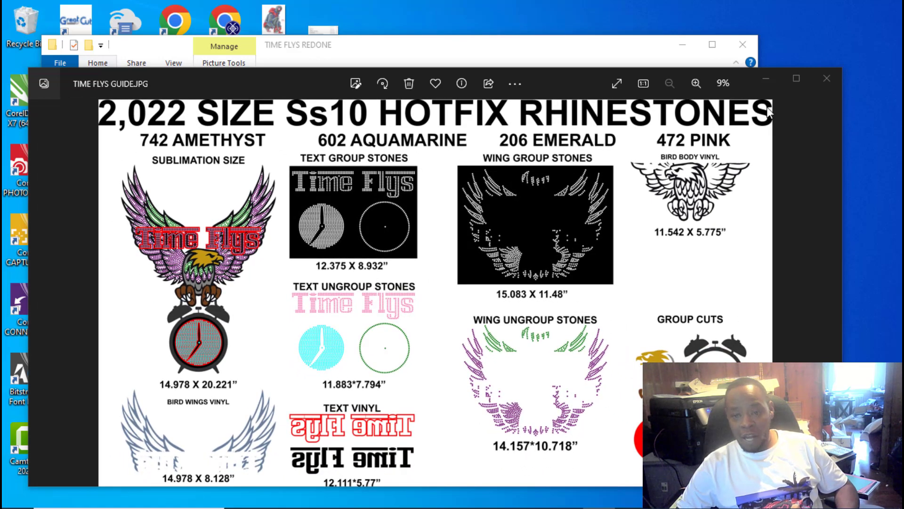
pyautogui.click(766, 79)
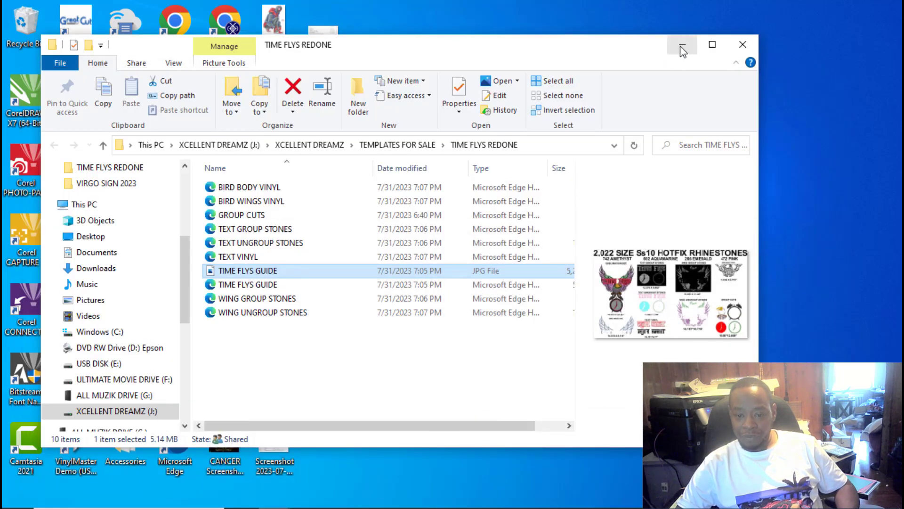
# Sort the TIME FLYS REDONE folder by file type, and view the TIME FLYS GUIDE JPG.
pyautogui.moveTo(537, 36); pyautogui.dragTo(545, 72)
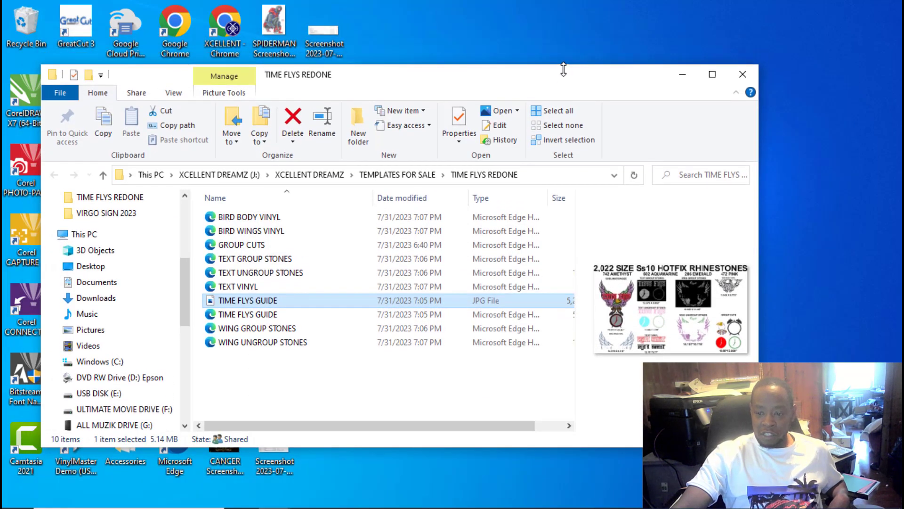
pyautogui.click(490, 198)
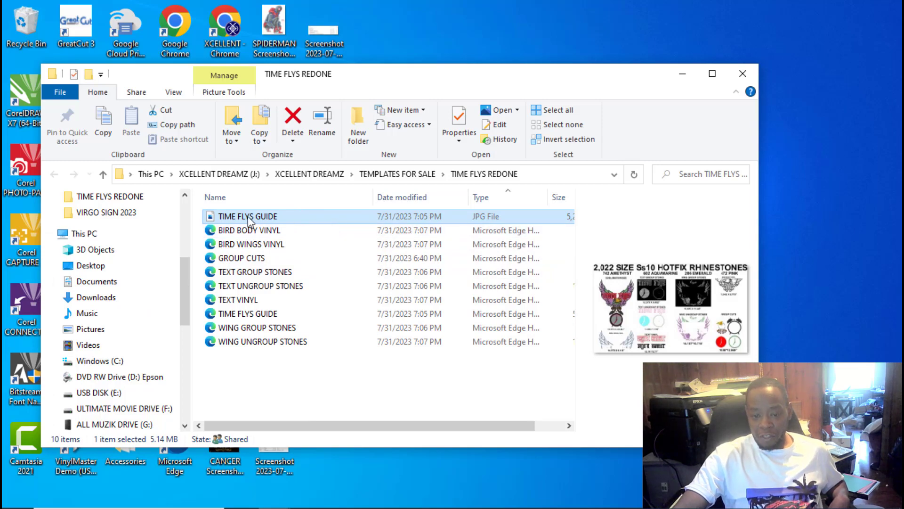
pyautogui.doubleClick(249, 218)
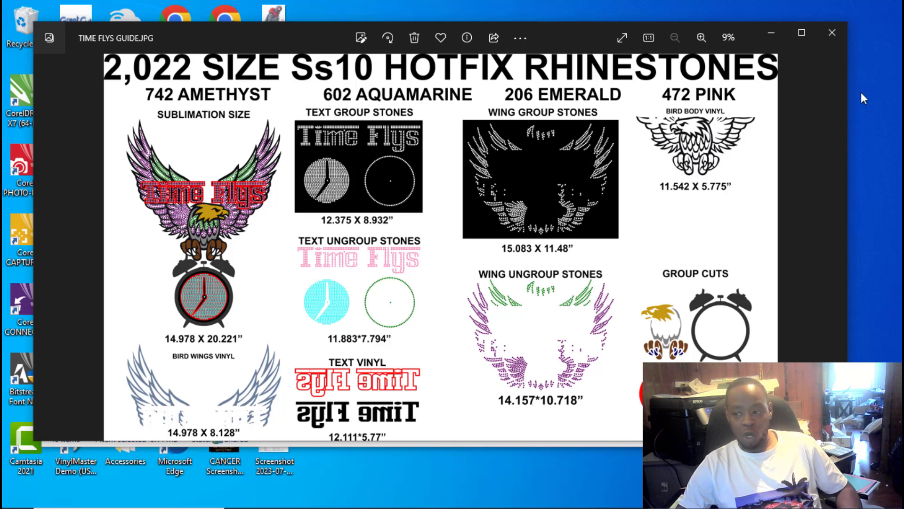
pyautogui.click(770, 34)
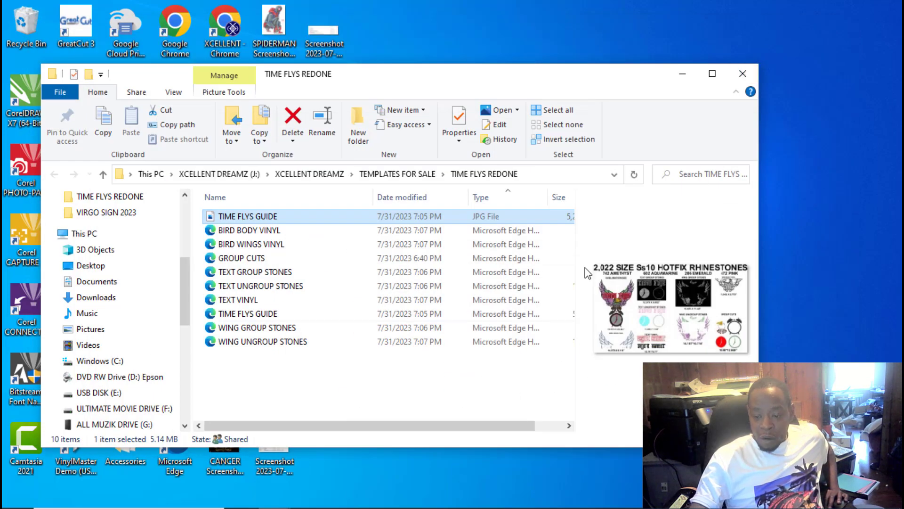
# Switch to Cricut Design Space and delete the Group Cuts design from the canvas.
pyautogui.click(683, 74)
pyautogui.click(630, 495)
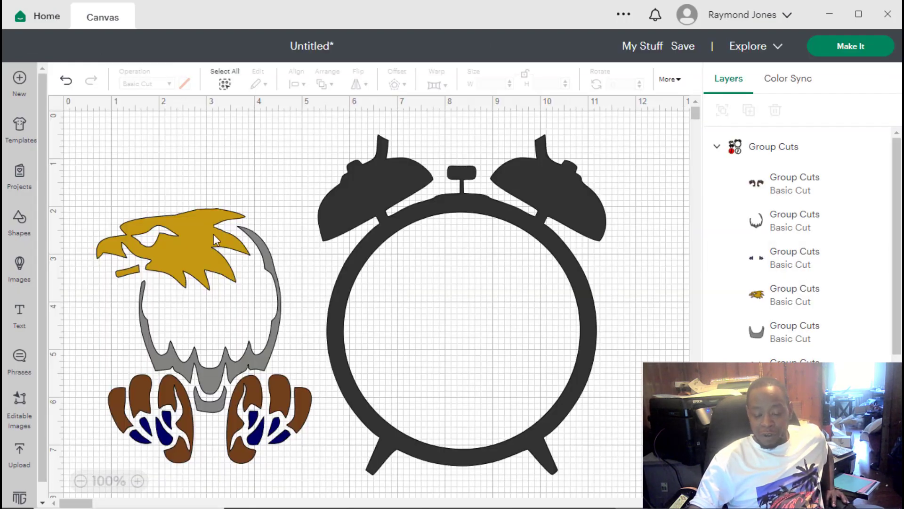
pyautogui.click(213, 248)
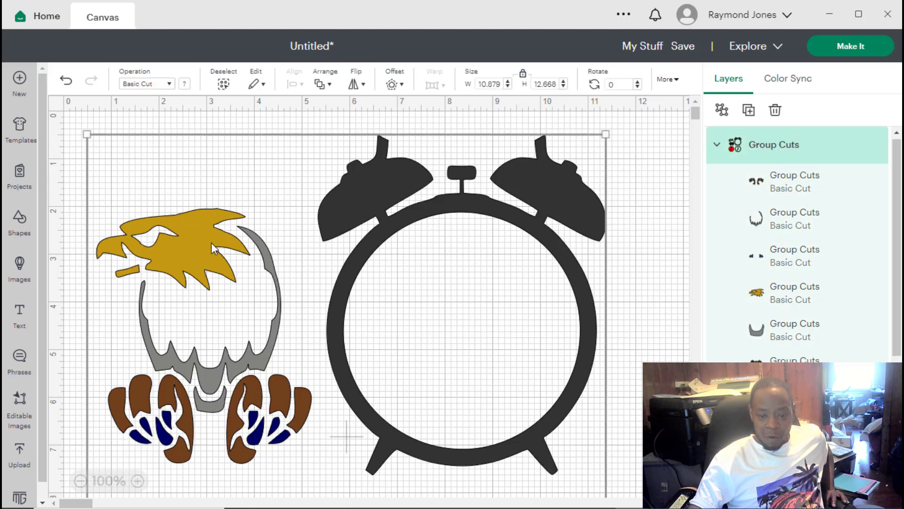
pyautogui.press('Delete')
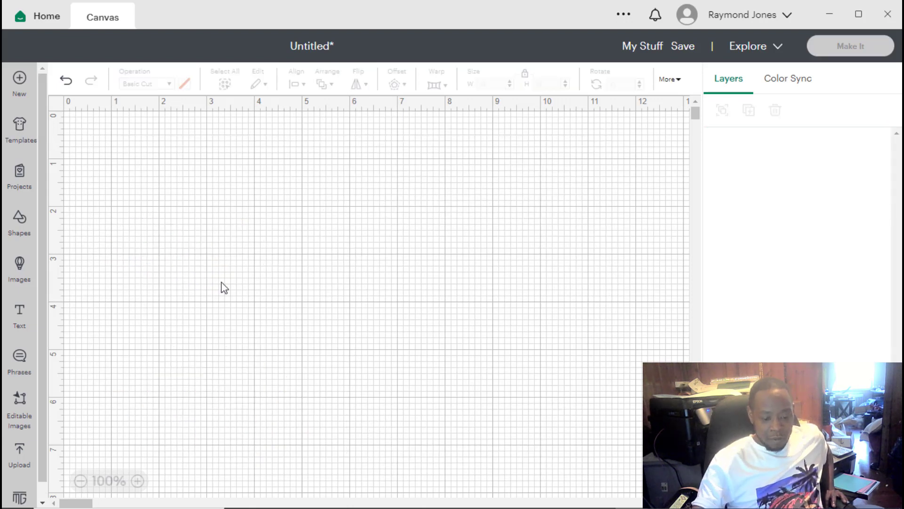
# Go to the image upload page, and view the TIME FLYS GUIDE JPG from the TIME FLYS REDONE folder in File Explorer.
pyautogui.click(19, 454)
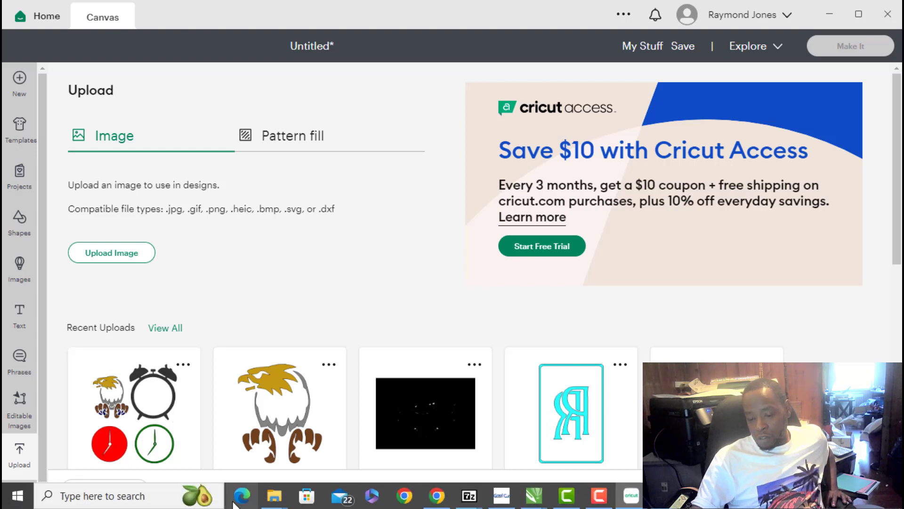
pyautogui.click(274, 496)
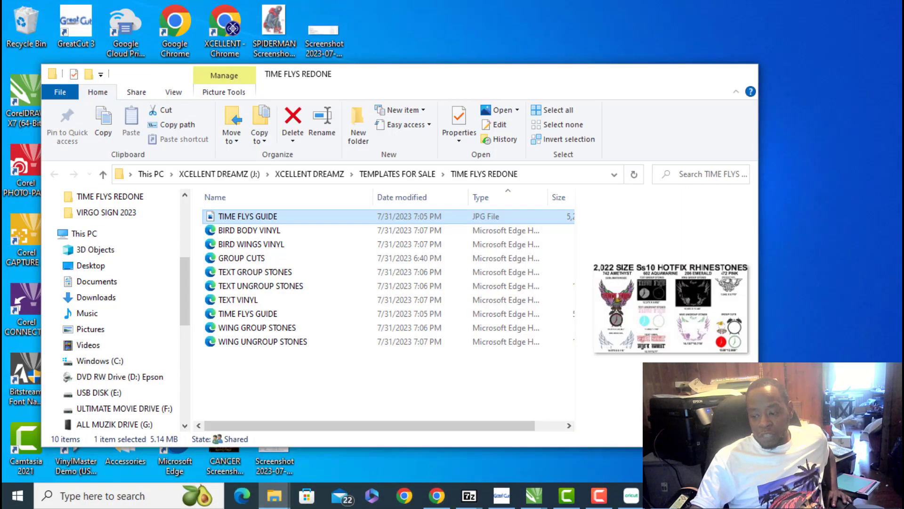
pyautogui.click(444, 440)
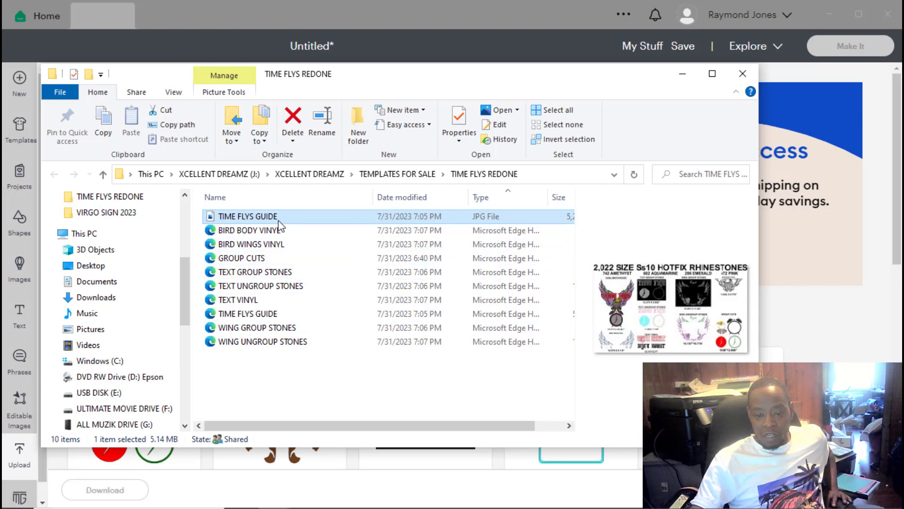
pyautogui.doubleClick(262, 219)
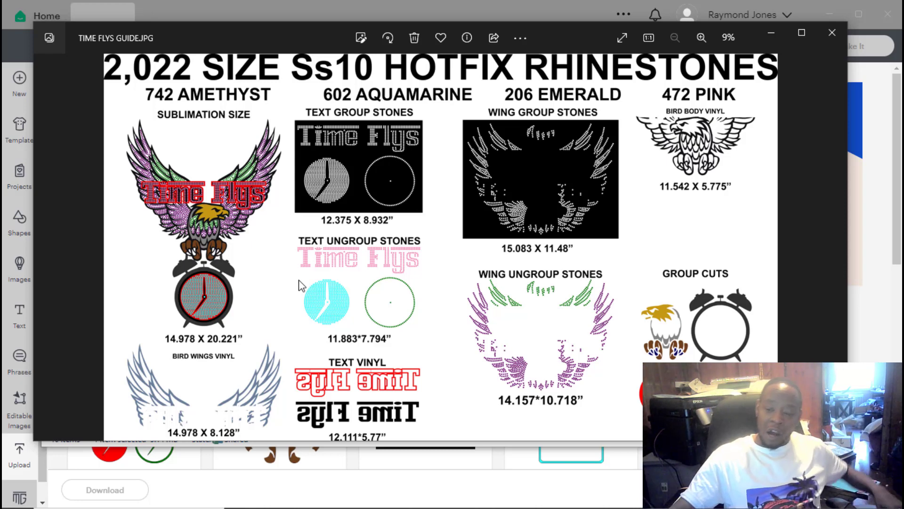
pyautogui.click(771, 34)
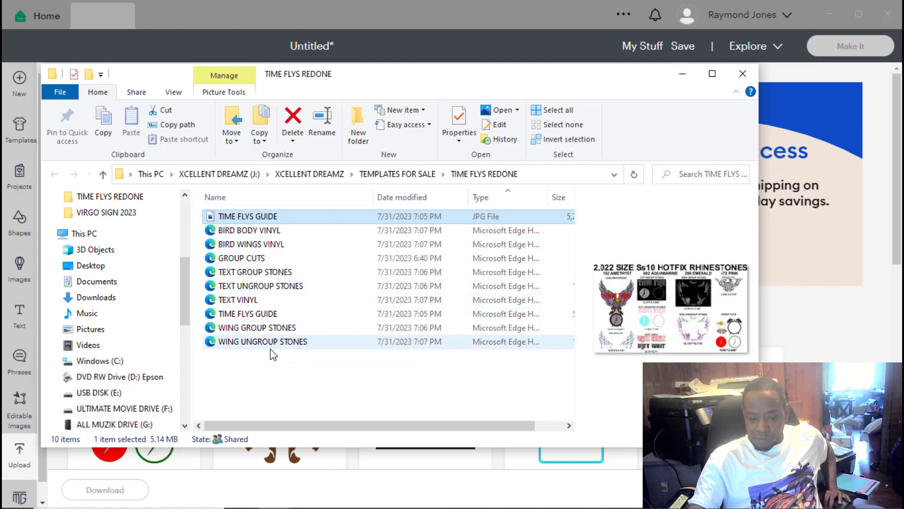
# Reopen the TIME FLYS GUIDE JPG and examine the bird body and bird wings vinyl sections with their sizes.
pyautogui.doubleClick(260, 220)
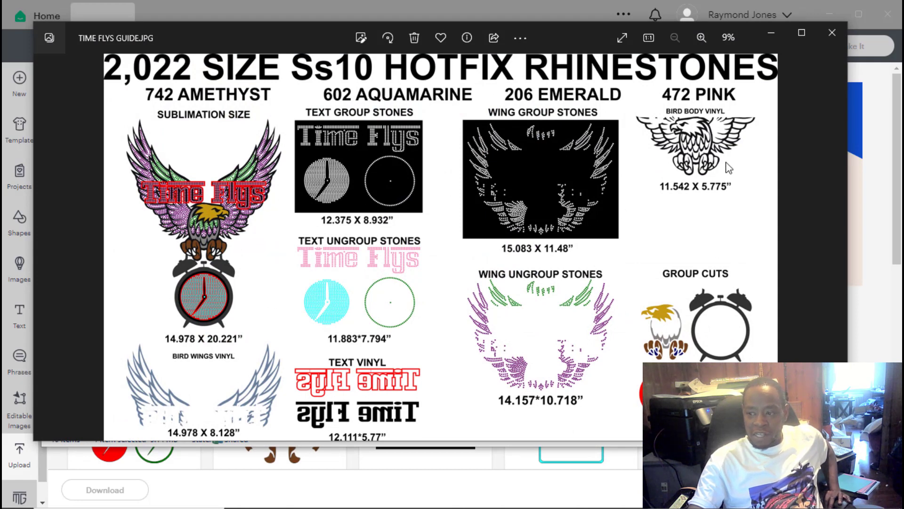
pyautogui.scroll(2, 687, 141)
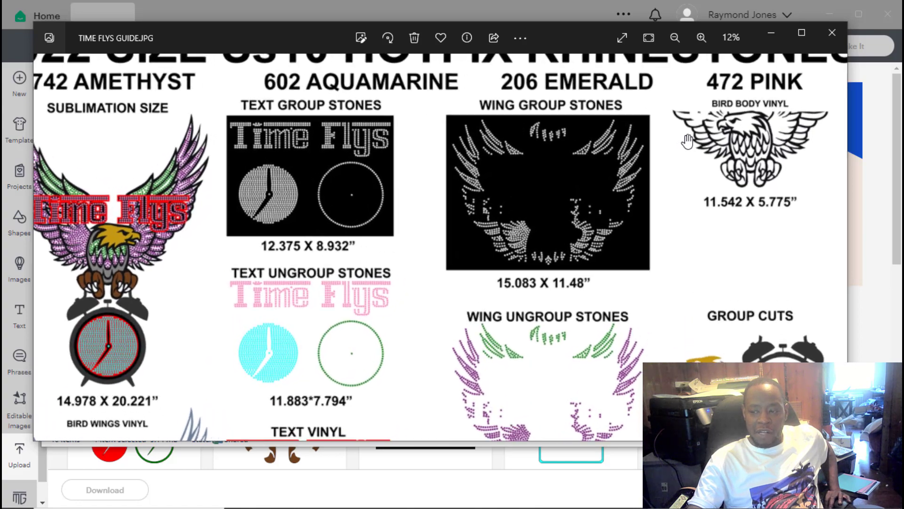
pyautogui.scroll(-2, 684, 145)
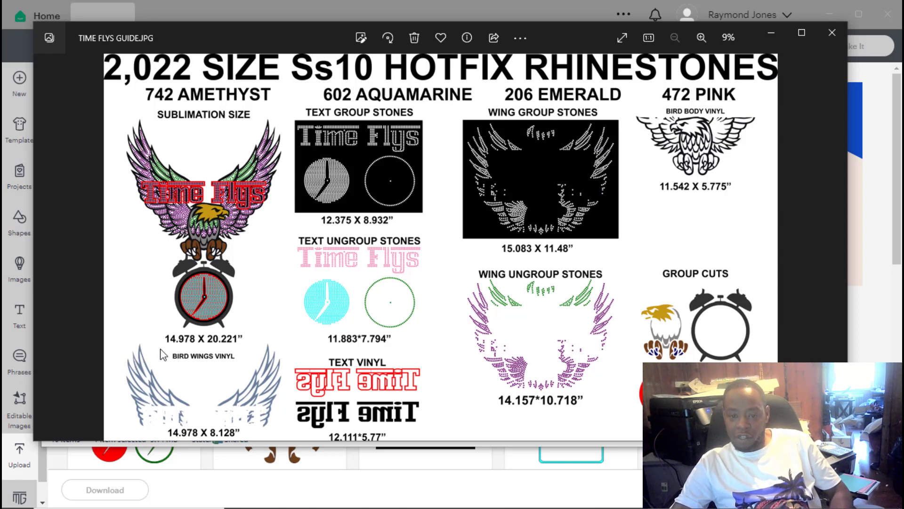
pyautogui.click(771, 36)
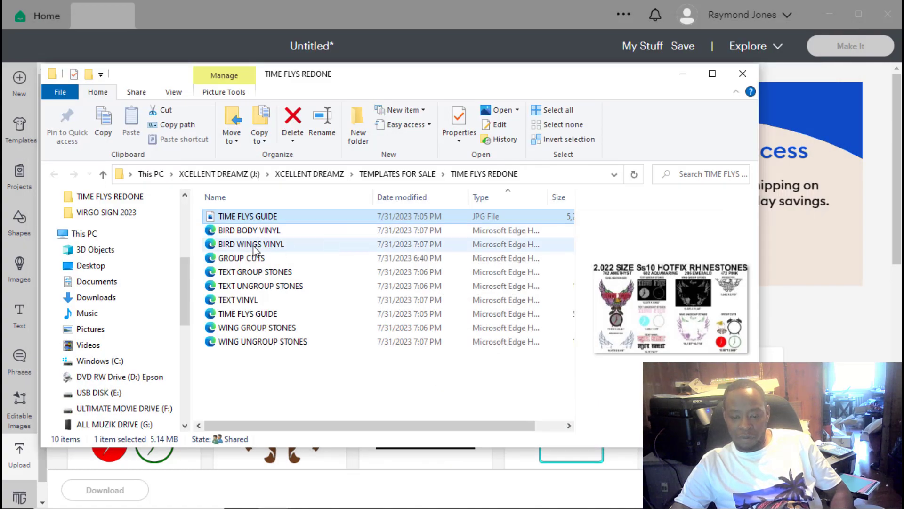
# Upload the BIRD WINGS VINYL file from the TIME FLYS REDONE folder to Cricut Design Space and add it to the canvas.
pyautogui.click(274, 244)
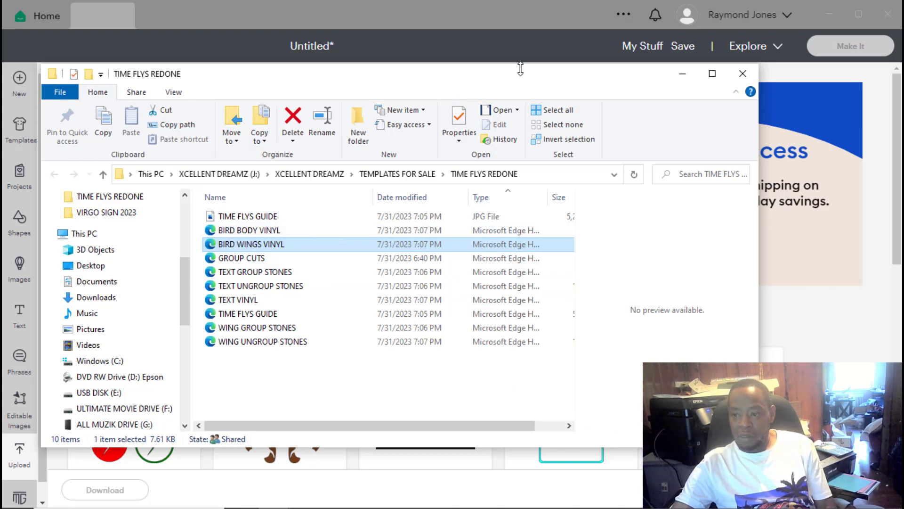
pyautogui.moveTo(522, 70); pyautogui.dragTo(751, 109)
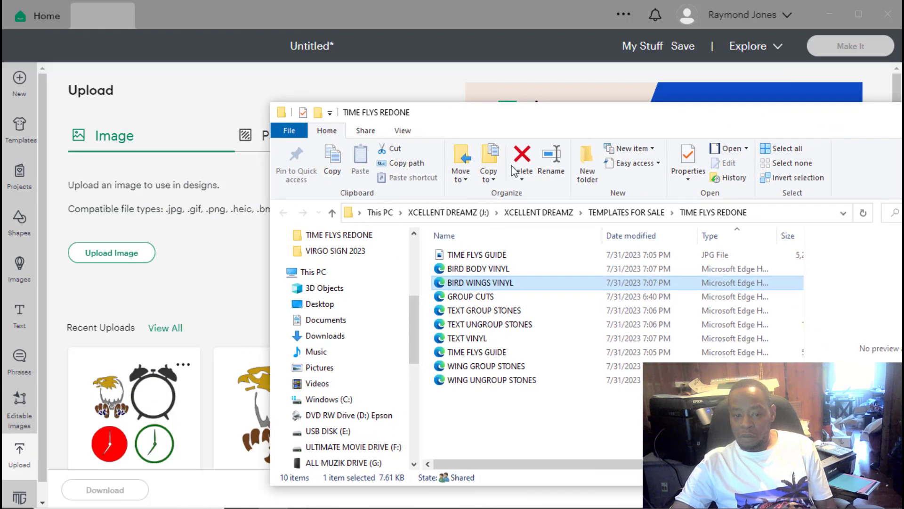
pyautogui.click(131, 260)
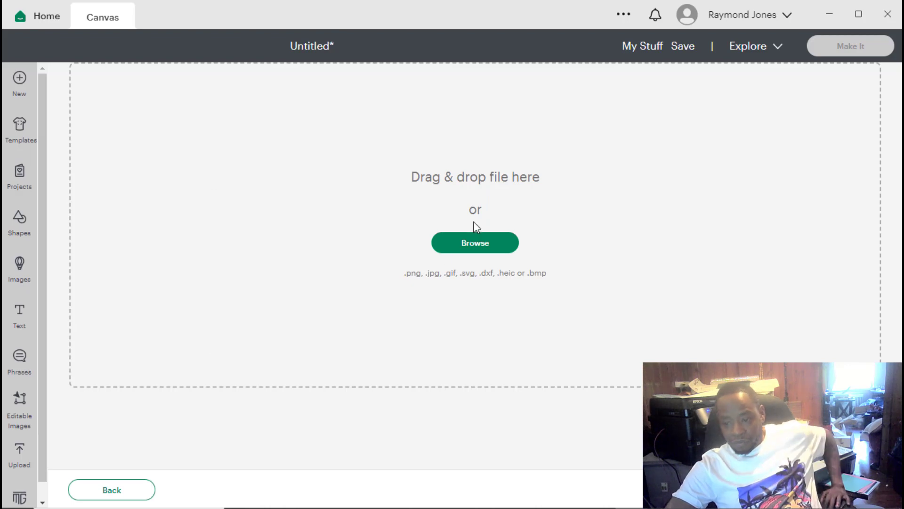
pyautogui.click(461, 248)
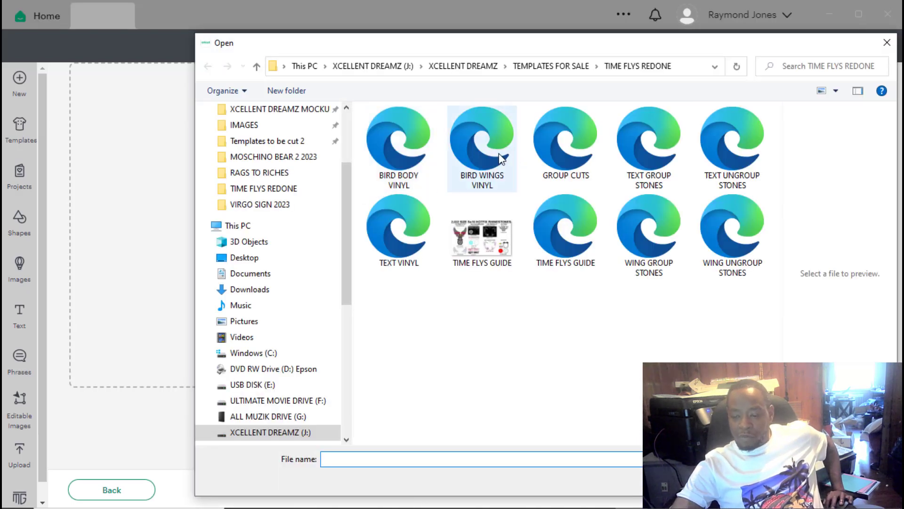
pyautogui.click(501, 159)
pyautogui.press('Return')
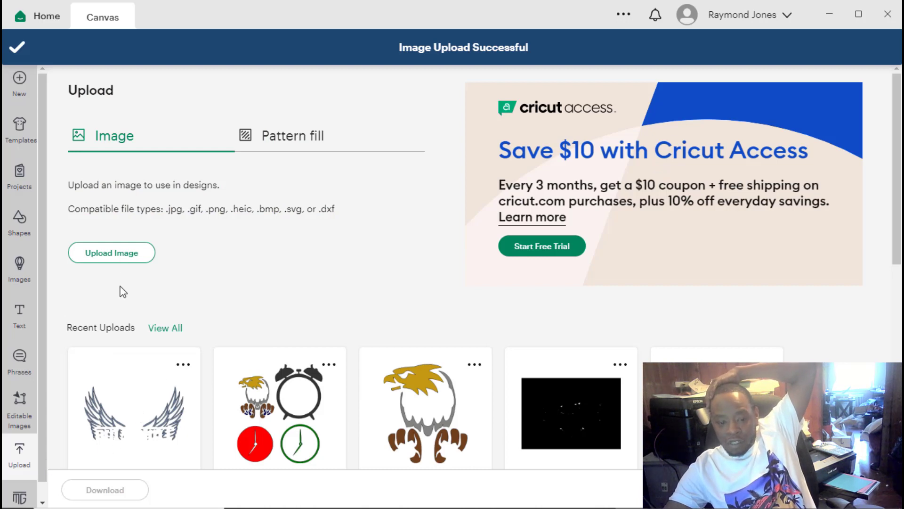
pyautogui.click(172, 413)
pyautogui.click(843, 490)
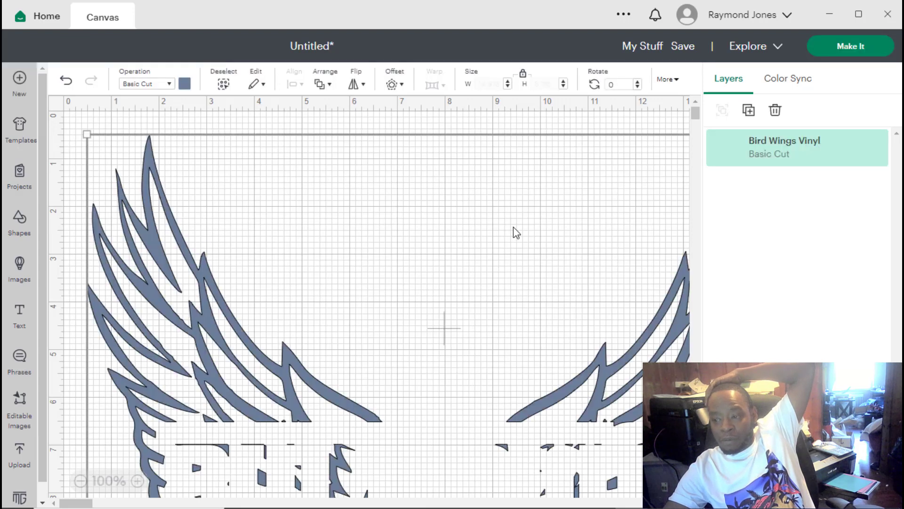
# Check the bird wings' size on the canvas against the BIRD WINGS VINYL section of the TIME FLYS GUIDE JPG.
pyautogui.scroll(-3, 423, 202)
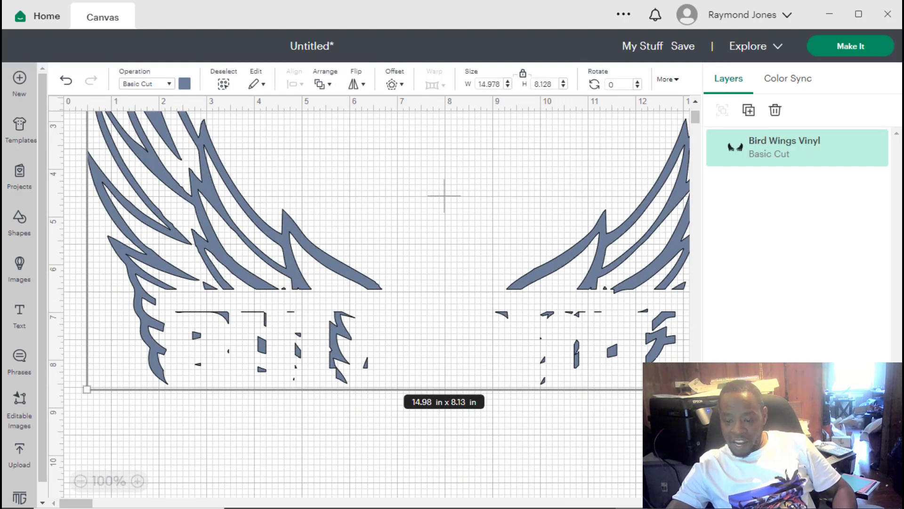
pyautogui.moveTo(367, 504)
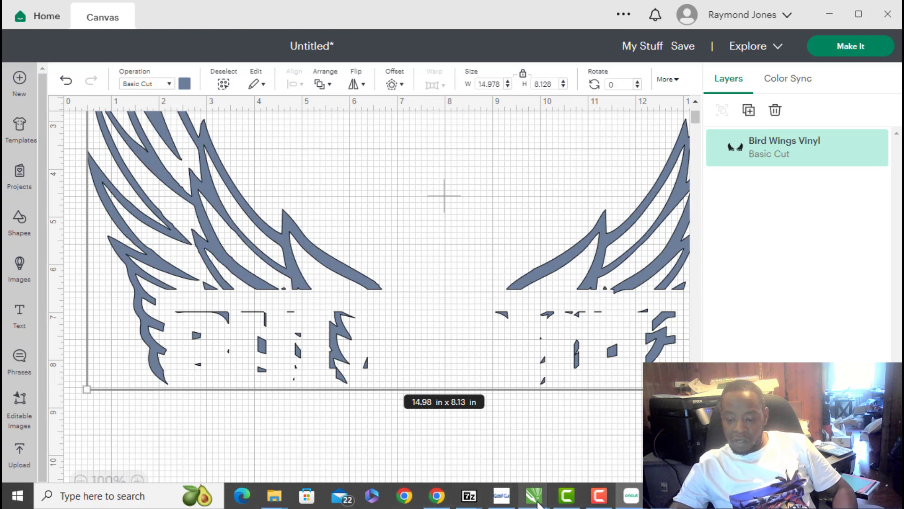
pyautogui.moveTo(502, 501)
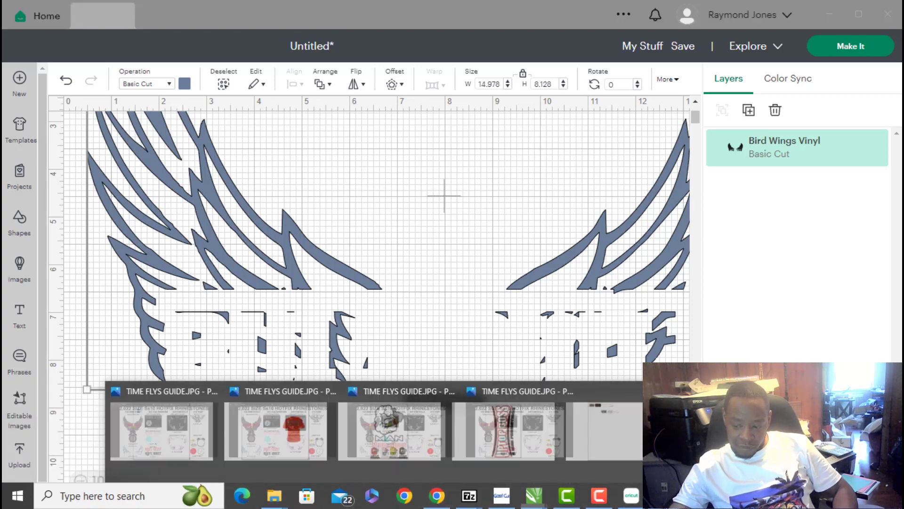
pyautogui.click(394, 414)
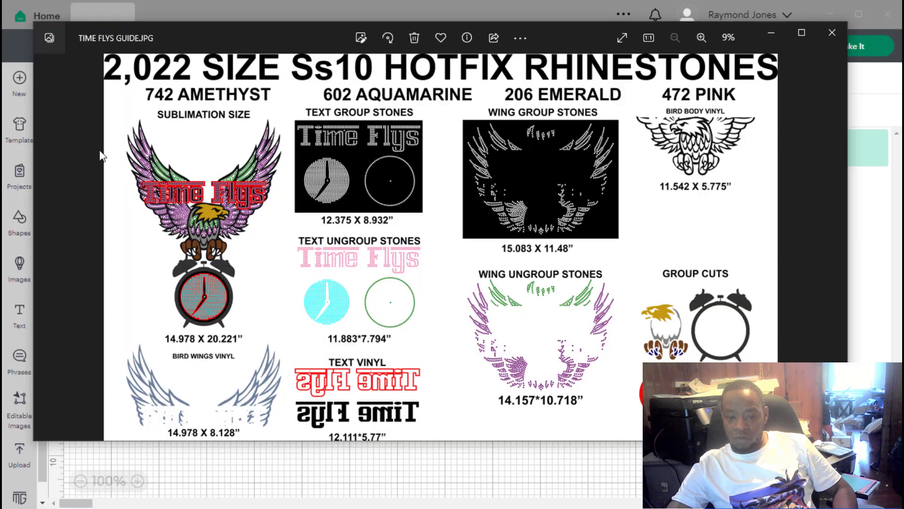
pyautogui.scroll(1, 100, 156)
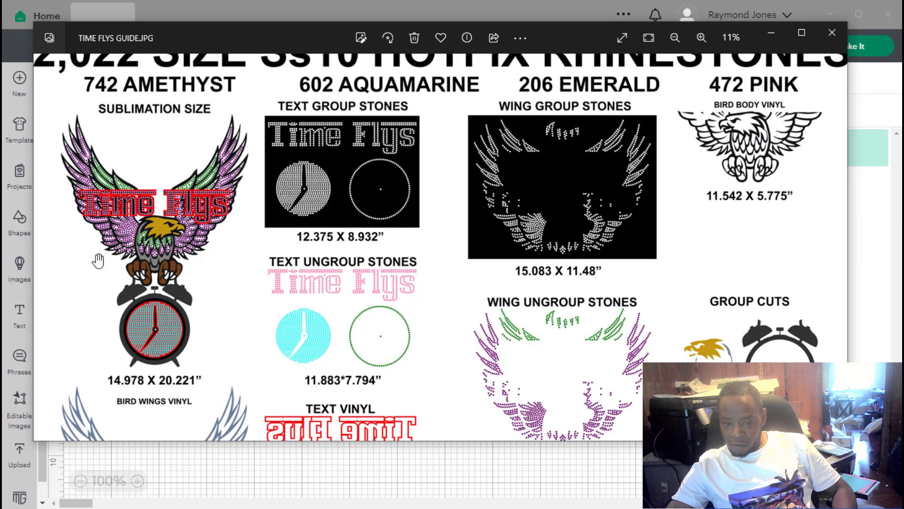
pyautogui.scroll(-1, 168, 297)
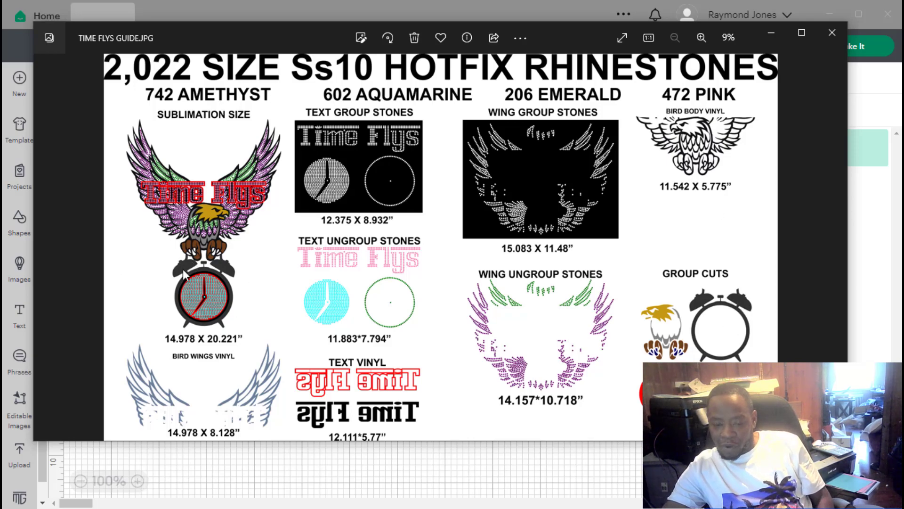
# Examine the eagle, clock and Time Flys lettering of the guide's sublimation design up close.
pyautogui.scroll(5, 183, 269)
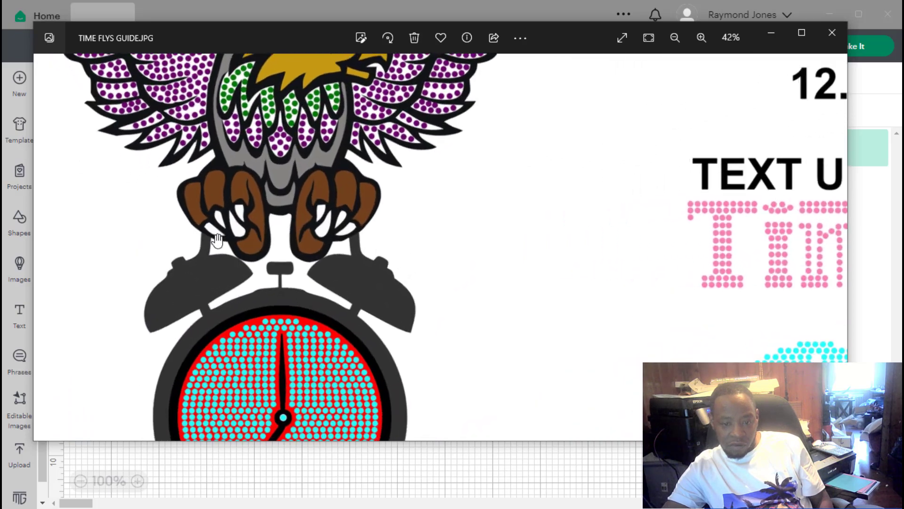
pyautogui.scroll(-5, 209, 241)
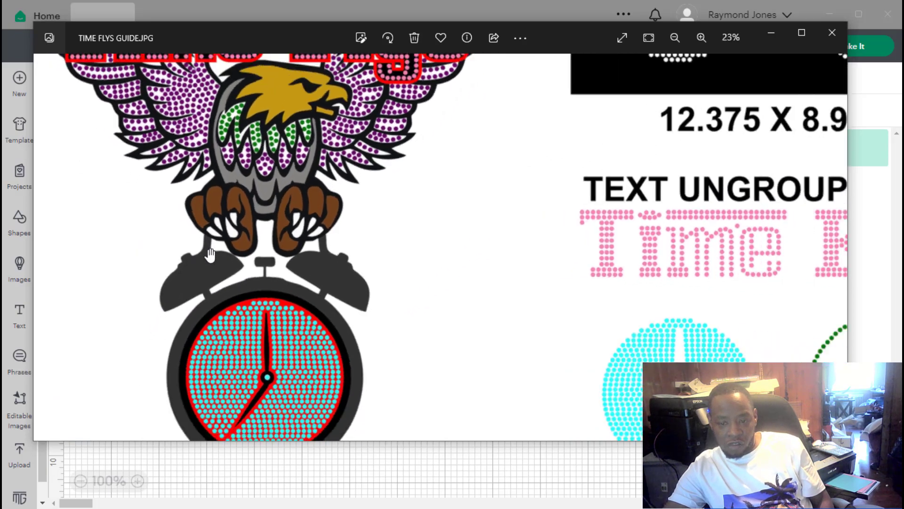
pyautogui.scroll(5, 207, 131)
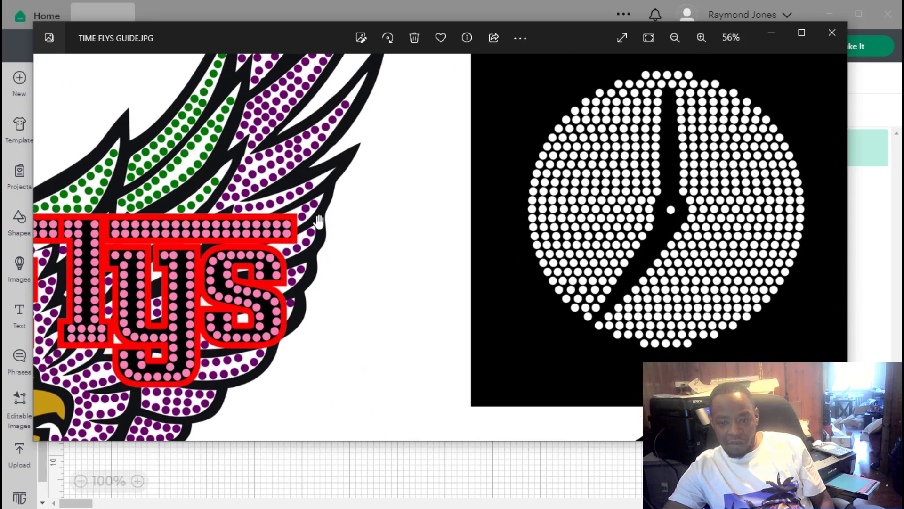
pyautogui.scroll(-4, 351, 248)
pyautogui.scroll(-2, 336, 260)
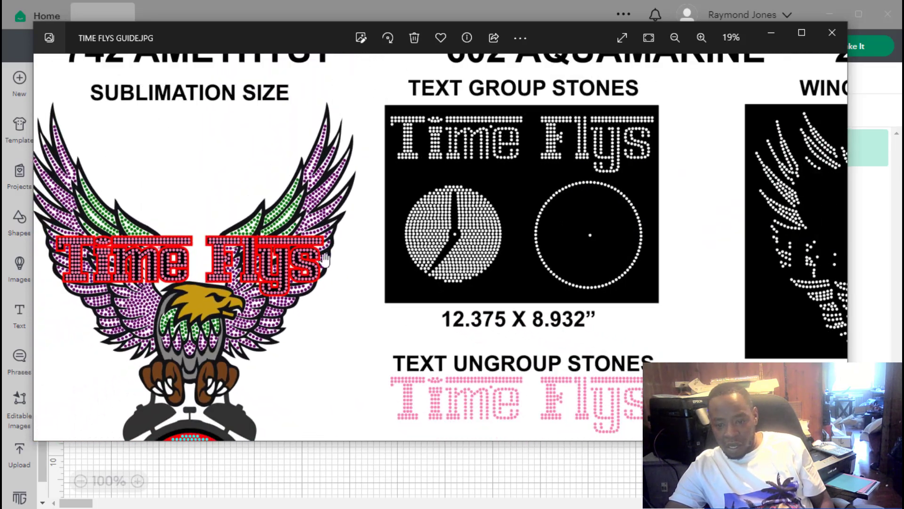
pyautogui.scroll(1, 360, 280)
pyautogui.scroll(-4, 361, 281)
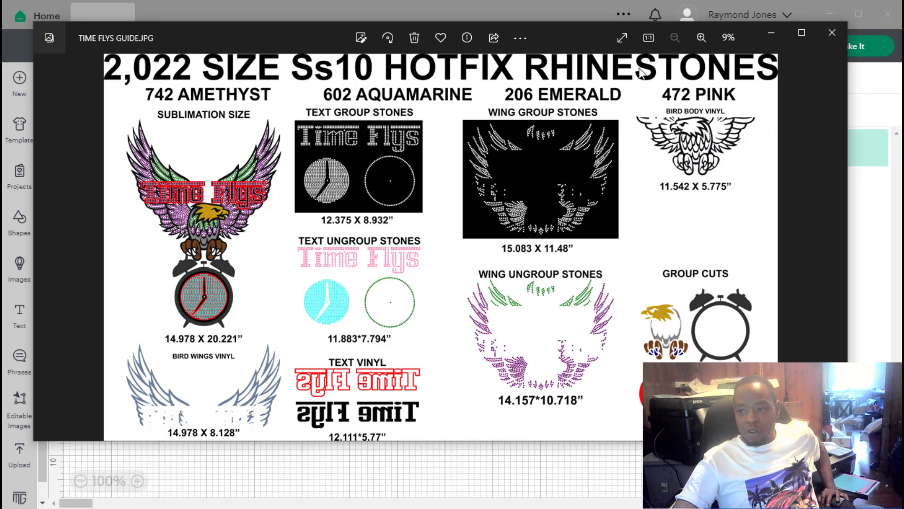
# Switch to the Time Flys rhinestone template listing on Etsy in Chrome, view the finished shirt photo, and return to Cricut Design Space.
pyautogui.click(770, 33)
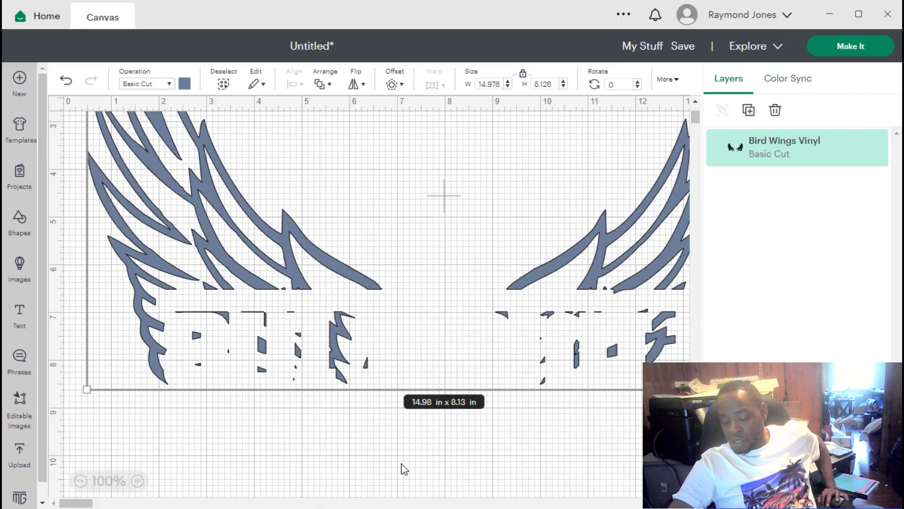
pyautogui.click(835, 17)
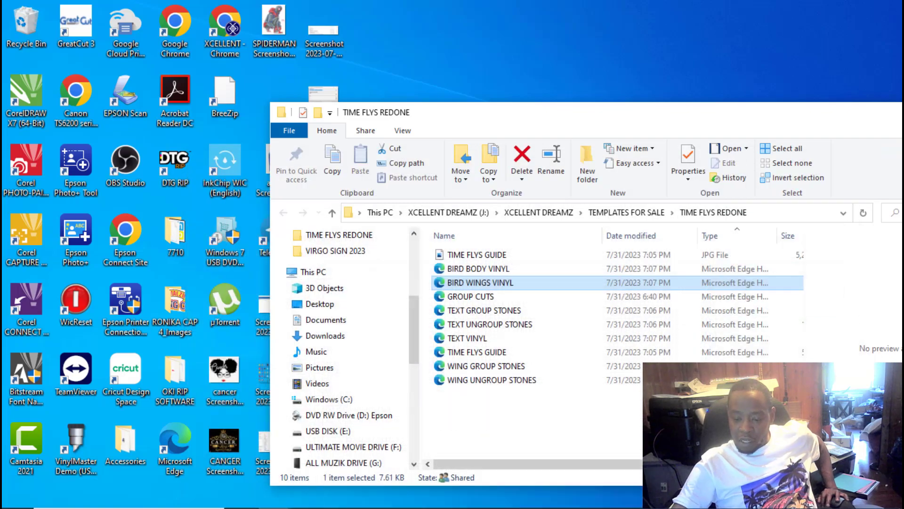
pyautogui.click(438, 504)
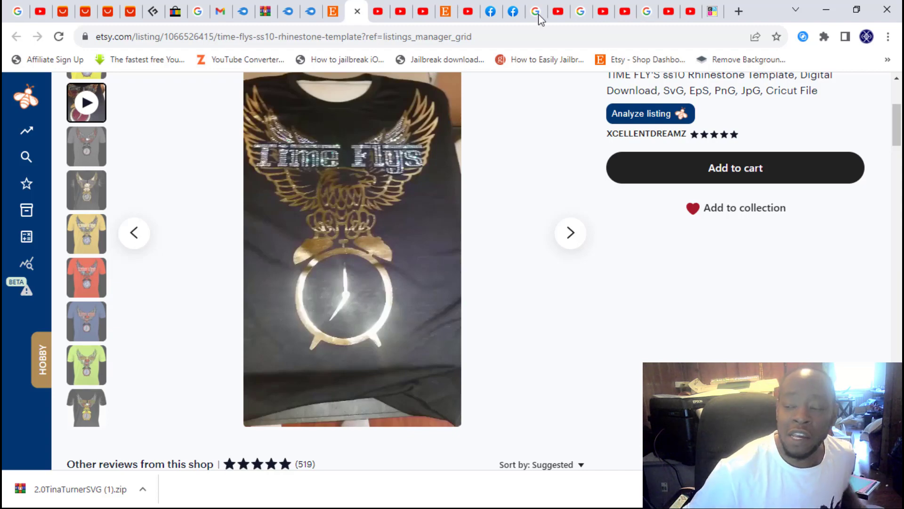
pyautogui.click(824, 9)
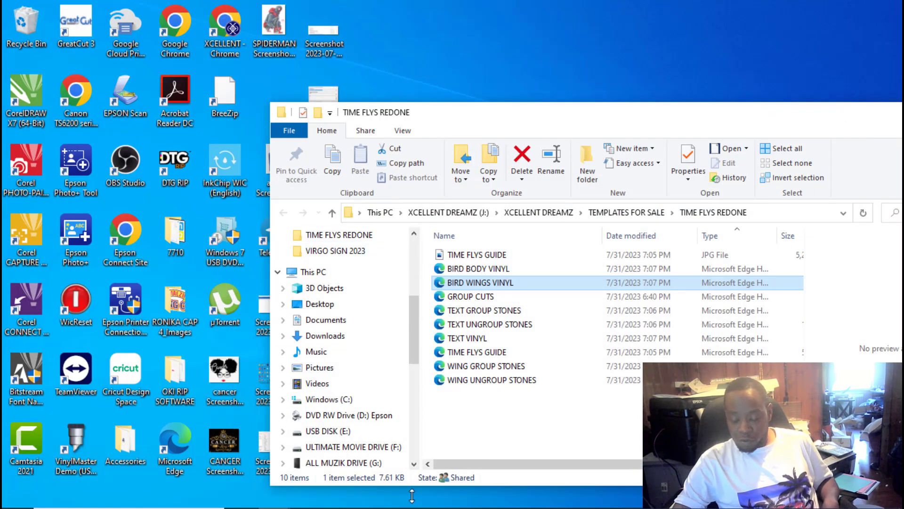
pyautogui.click(622, 498)
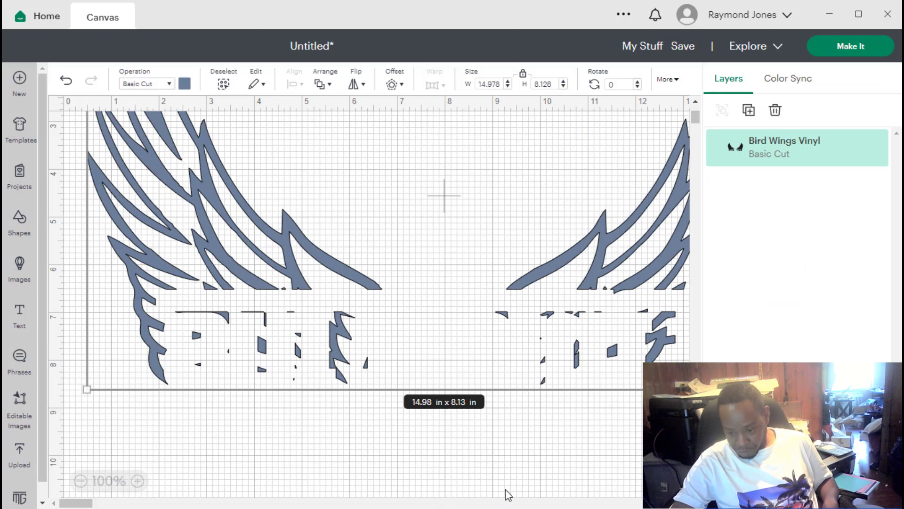
# Reopen the TIME FLYS GUIDE JPG and compare its bird wings vinyl dimensions with the width and height in Cricut Design Space.
pyautogui.click(830, 15)
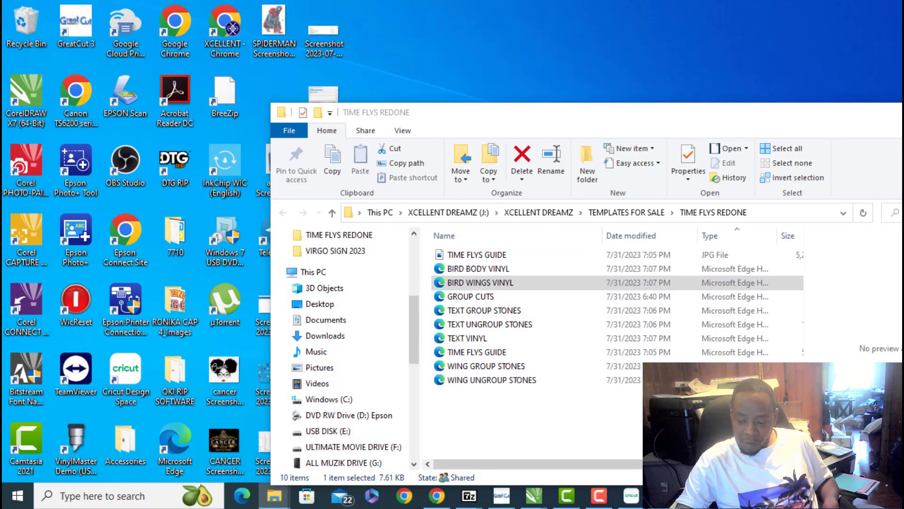
pyautogui.moveTo(664, 495)
pyautogui.click(400, 416)
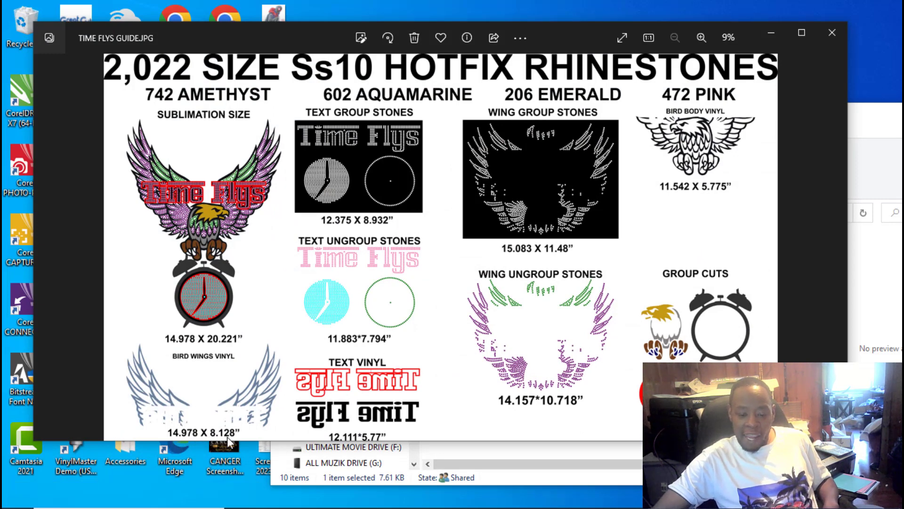
pyautogui.moveTo(343, 501)
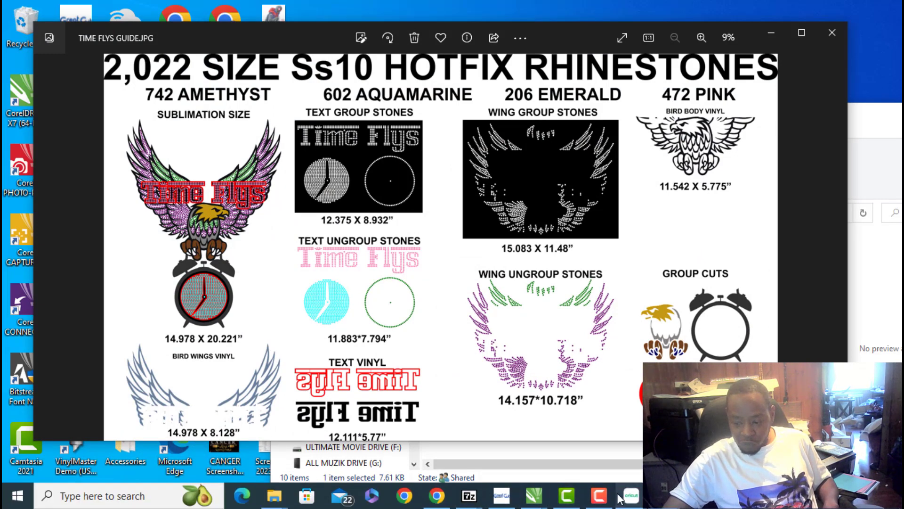
pyautogui.moveTo(631, 499)
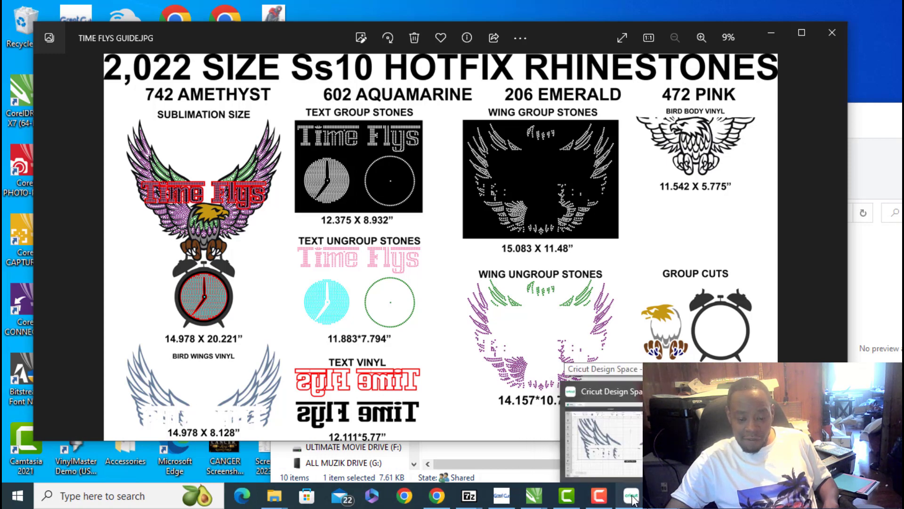
pyautogui.click(631, 497)
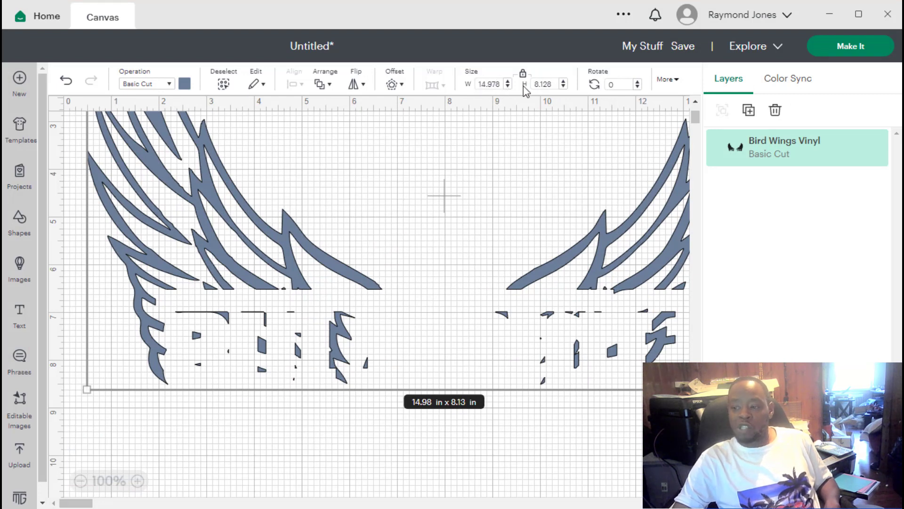
# Preview the bird wings on the 12 in x 24 in cutting mat, examine how both wings are laid out, and return to the canvas.
pyautogui.click(846, 47)
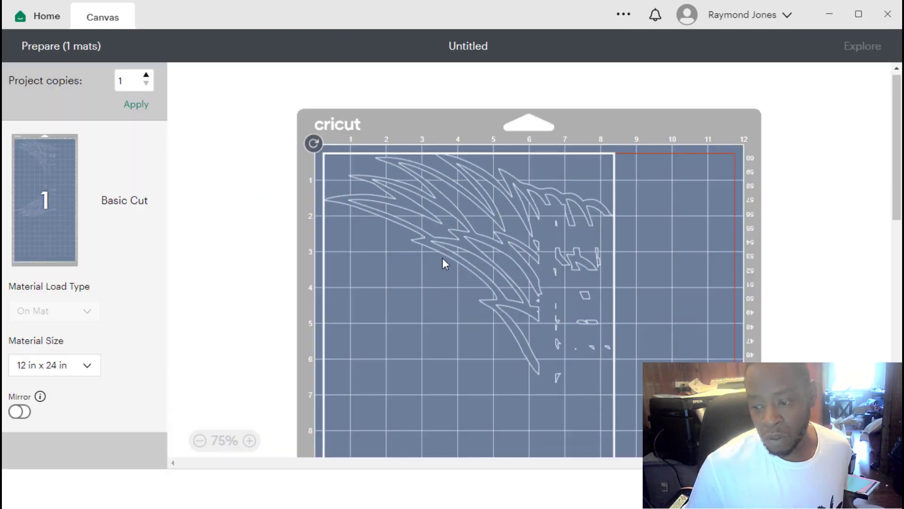
pyautogui.scroll(-10, 443, 258)
pyautogui.scroll(8, 442, 255)
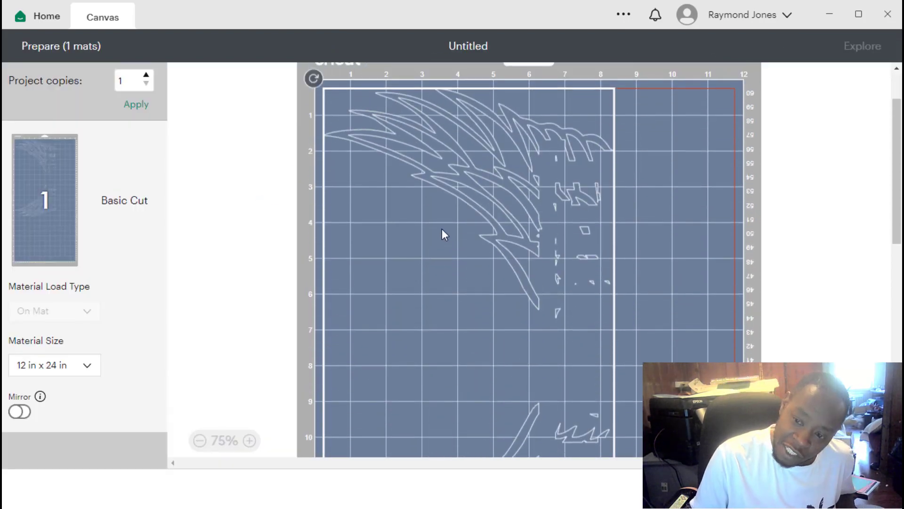
pyautogui.scroll(3, 442, 228)
pyautogui.scroll(-8, 438, 240)
pyautogui.scroll(-5, 438, 255)
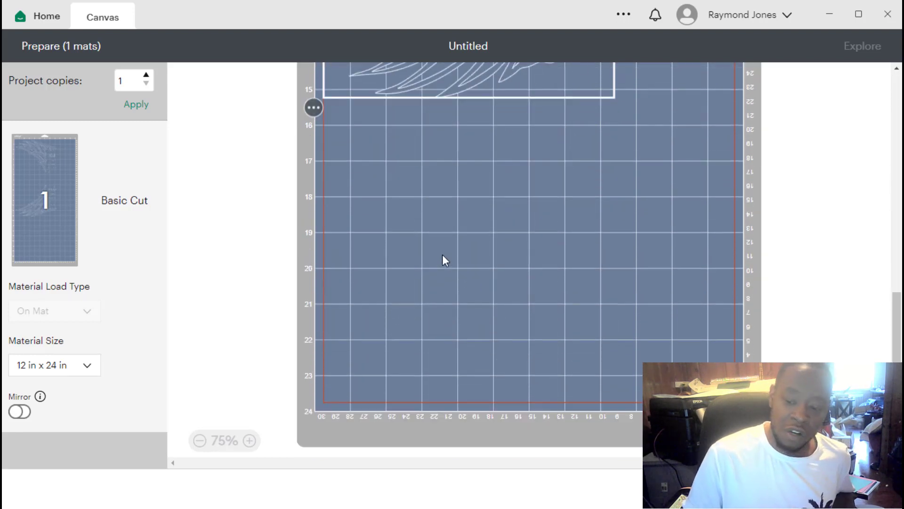
pyautogui.scroll(8, 442, 254)
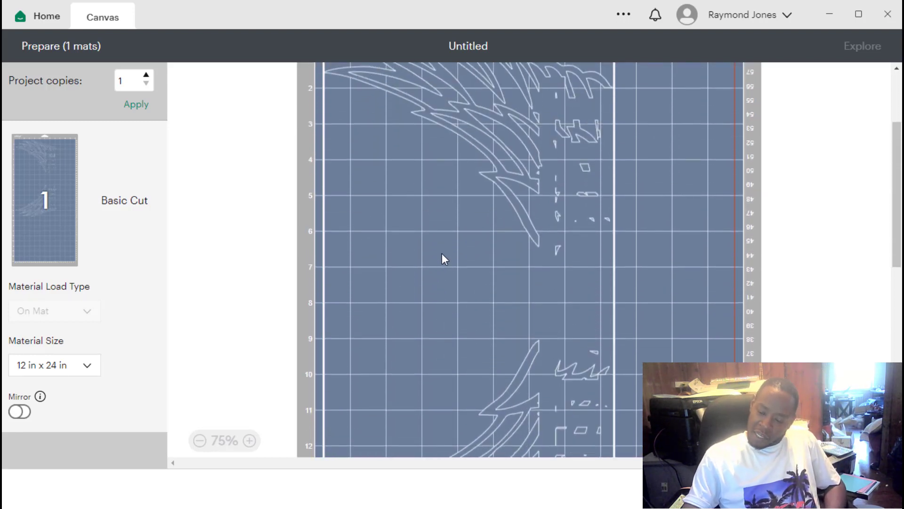
pyautogui.scroll(3, 441, 253)
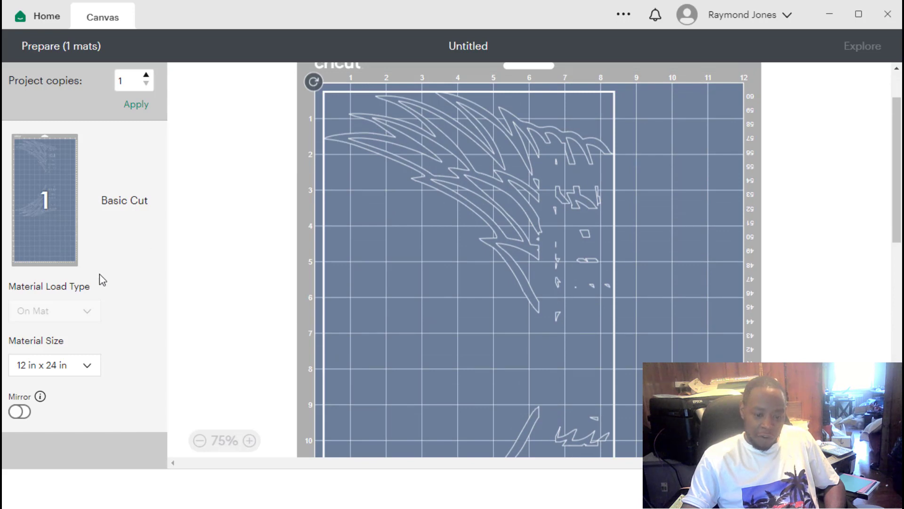
pyautogui.scroll(-4, 463, 210)
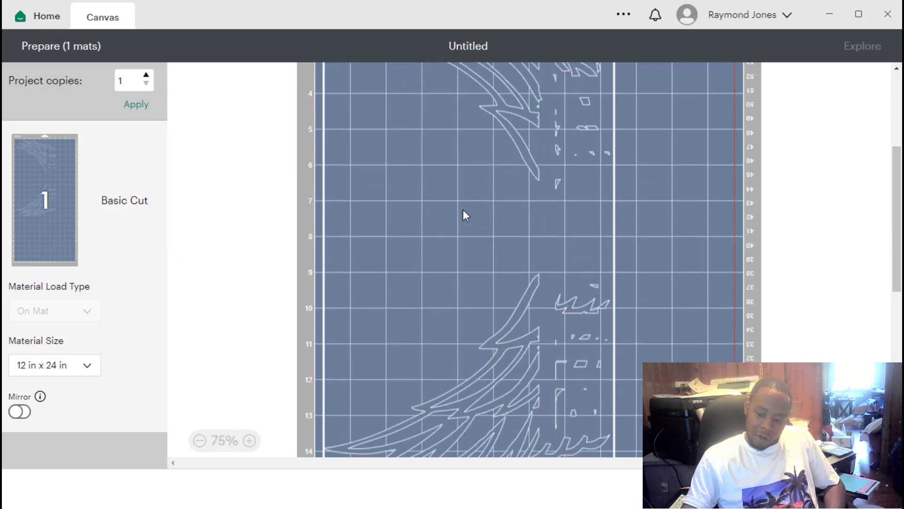
pyautogui.scroll(-1, 464, 211)
pyautogui.scroll(5, 464, 210)
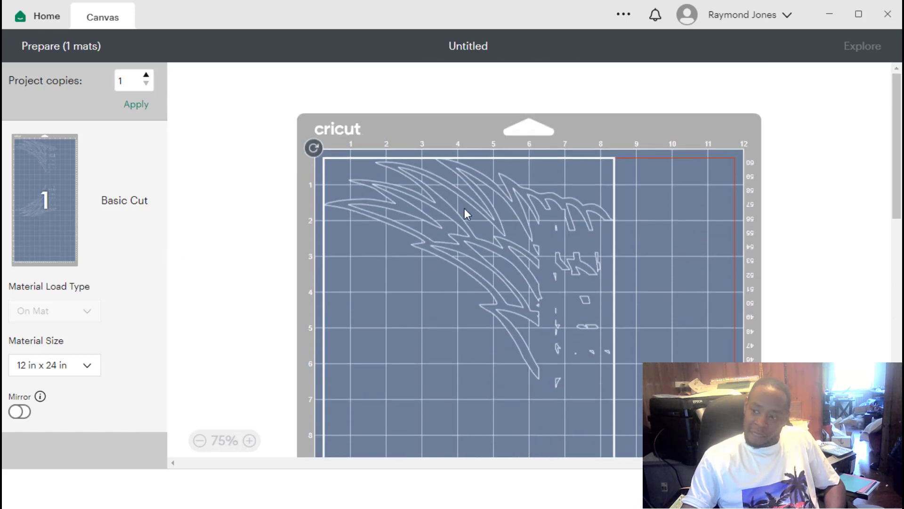
pyautogui.scroll(-3, 749, 262)
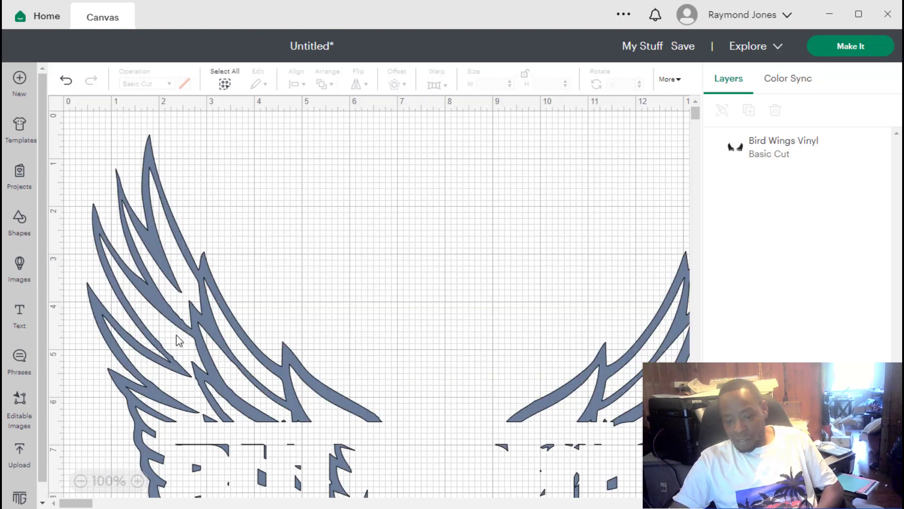
# Delete the bird wings from the canvas and upload the BIRD BODY VINYL file from the TIME FLYS REDONE folder.
pyautogui.click(177, 335)
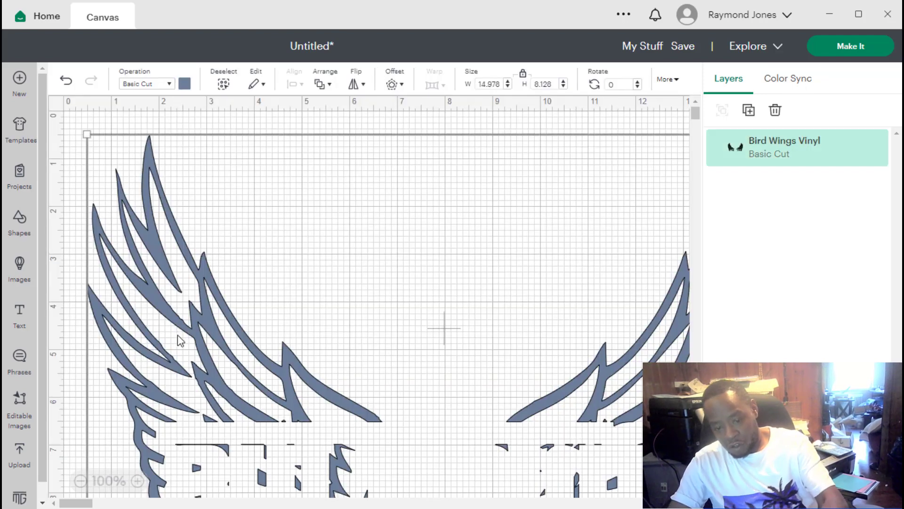
pyautogui.press('Delete')
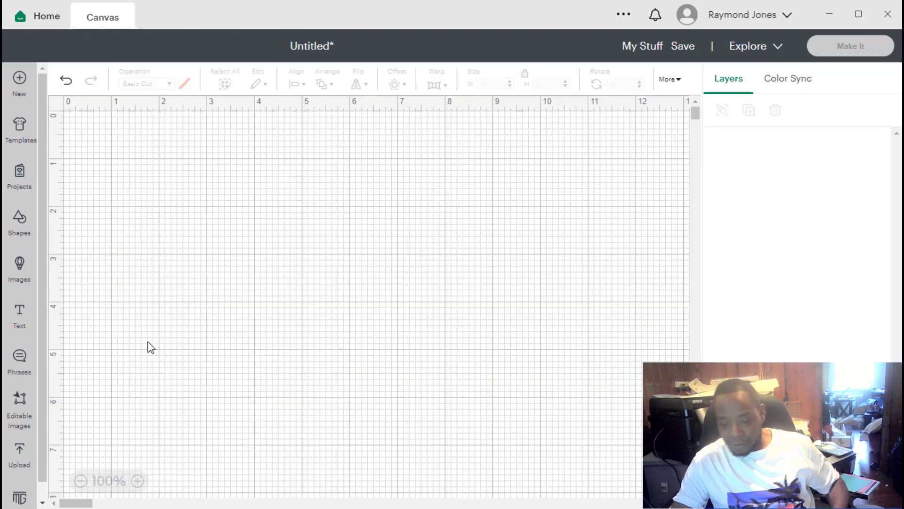
pyautogui.click(17, 457)
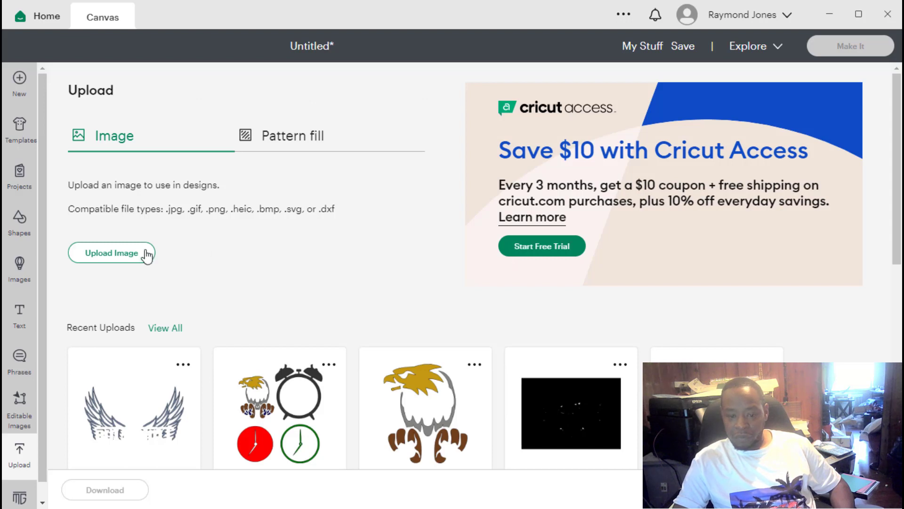
pyautogui.click(147, 254)
pyautogui.click(479, 247)
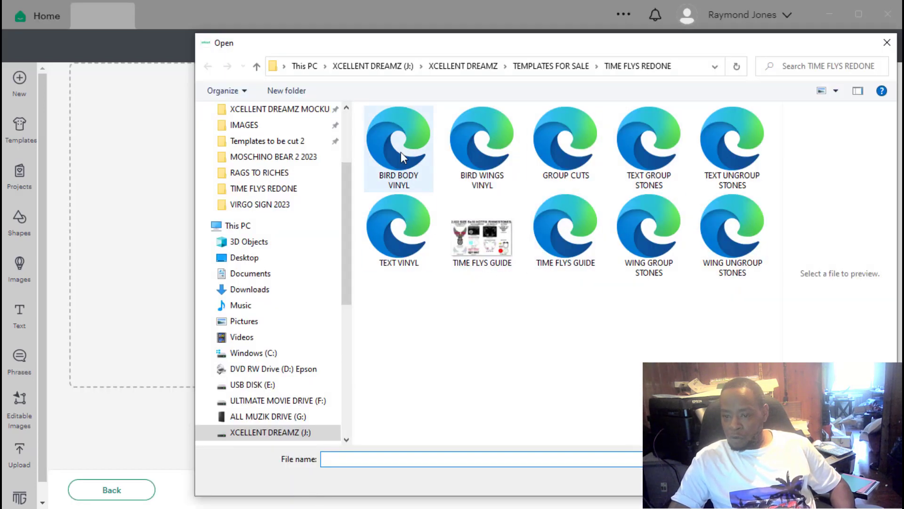
pyautogui.click(411, 143)
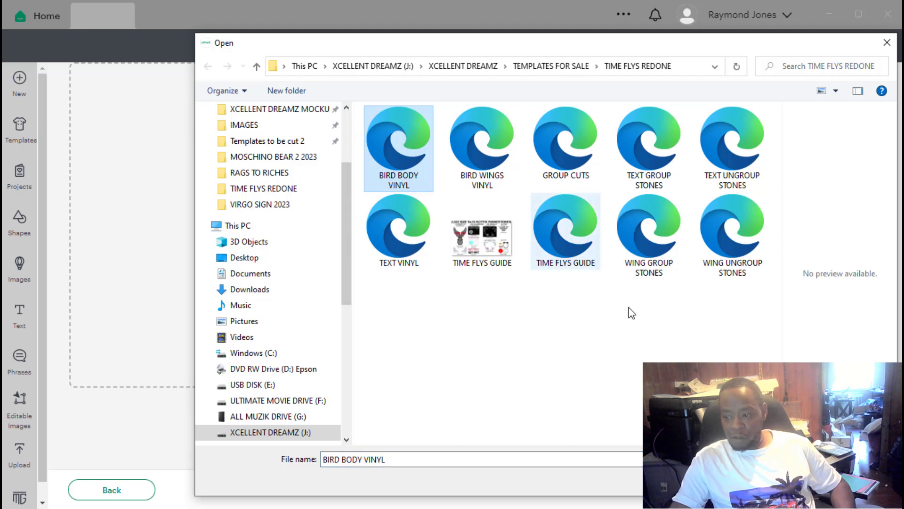
pyautogui.doubleClick(411, 143)
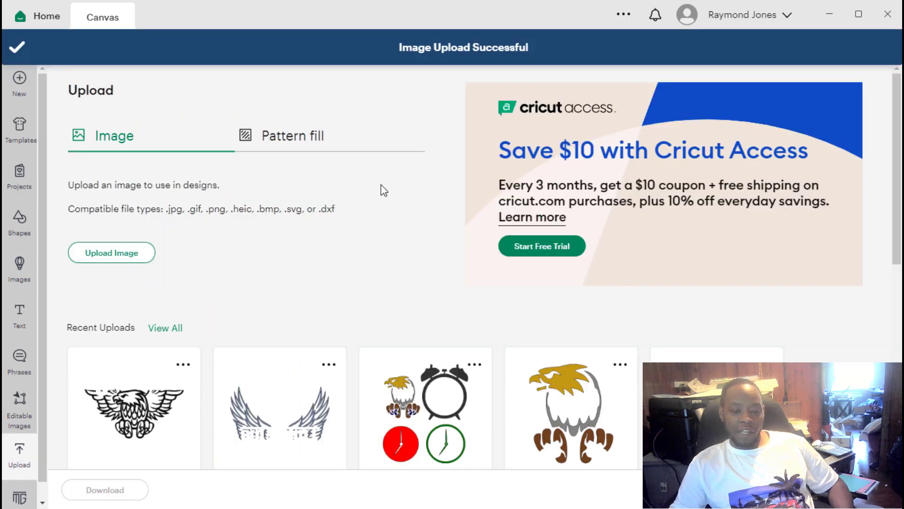
# Add the uploaded bird body vinyl to the canvas and compare its width and height with the TIME FLYS GUIDE dimensions.
pyautogui.click(137, 384)
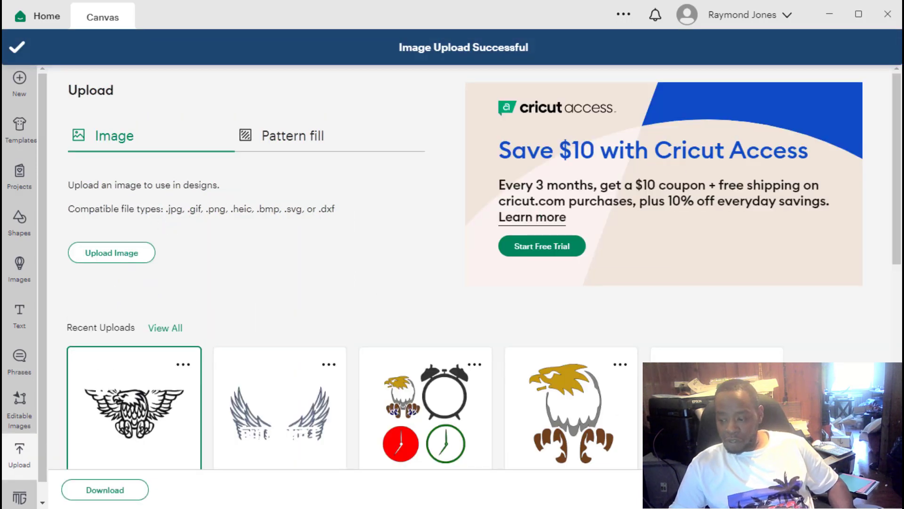
pyautogui.click(834, 490)
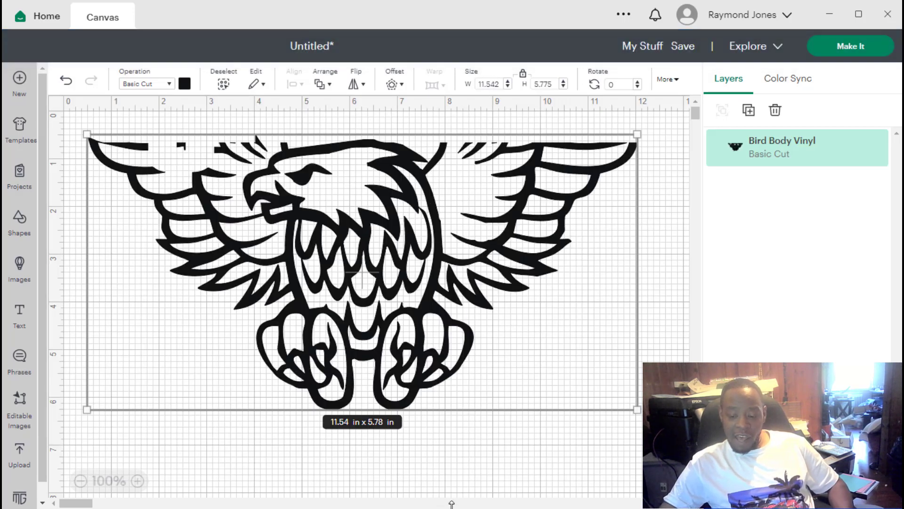
pyautogui.click(824, 19)
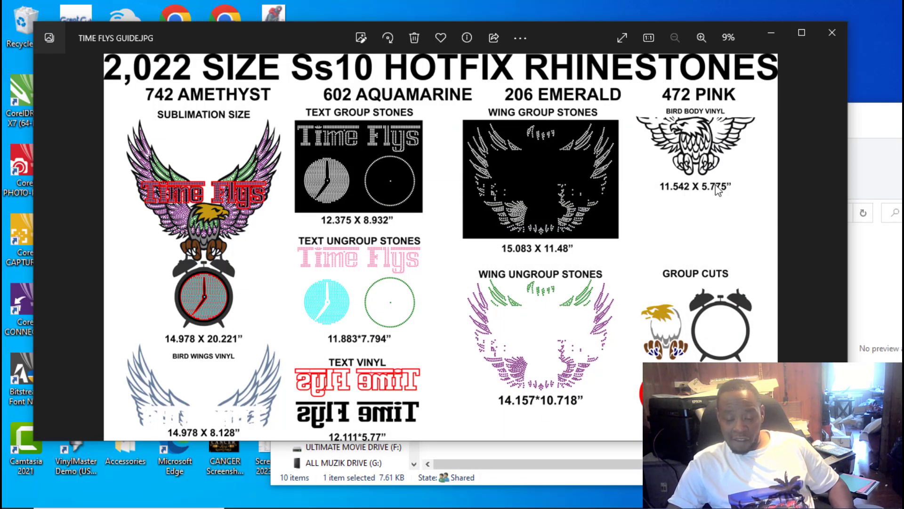
pyautogui.click(634, 501)
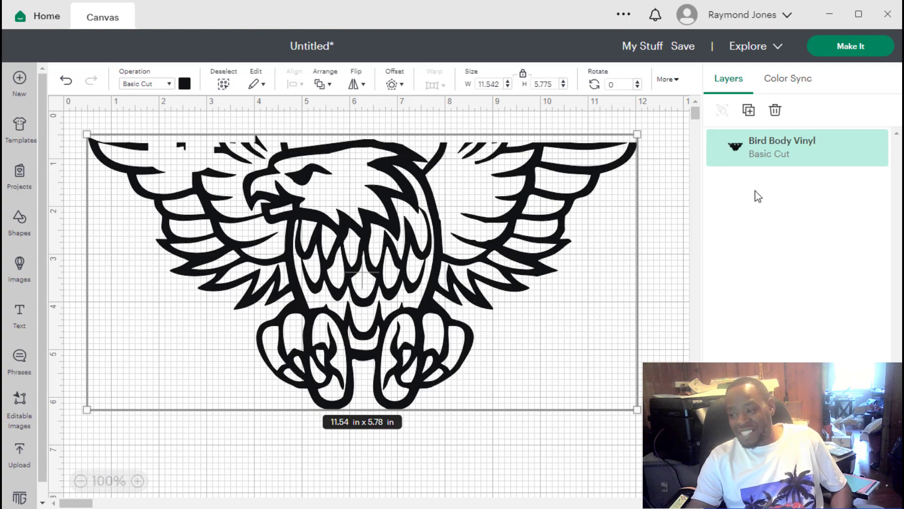
# Preview the bird body on the 12 in x 24 in cutting mat, examine its layout, and return to the canvas.
pyautogui.click(858, 48)
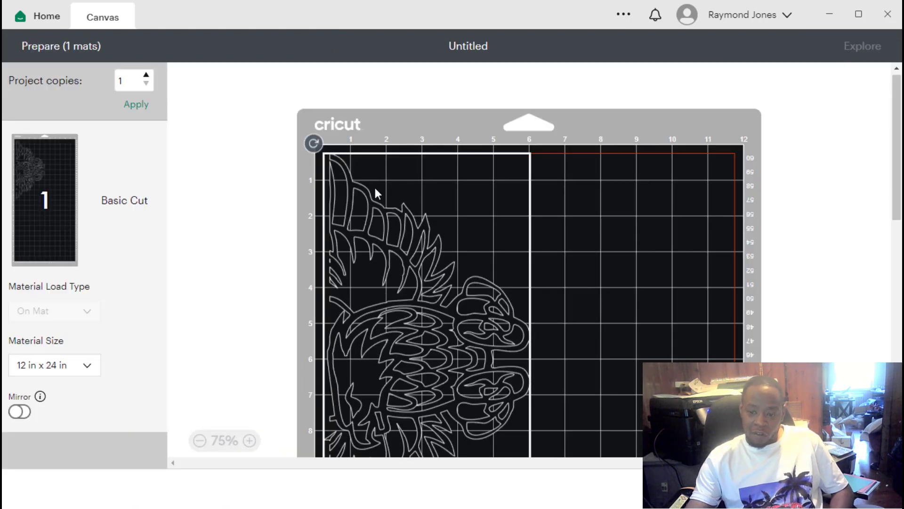
pyautogui.scroll(-5, 382, 179)
pyautogui.scroll(6, 382, 179)
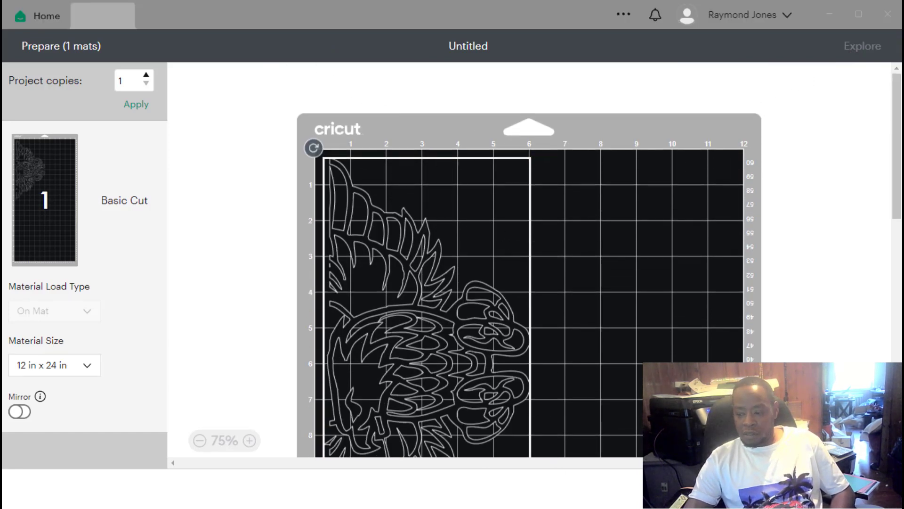
pyautogui.press('Escape')
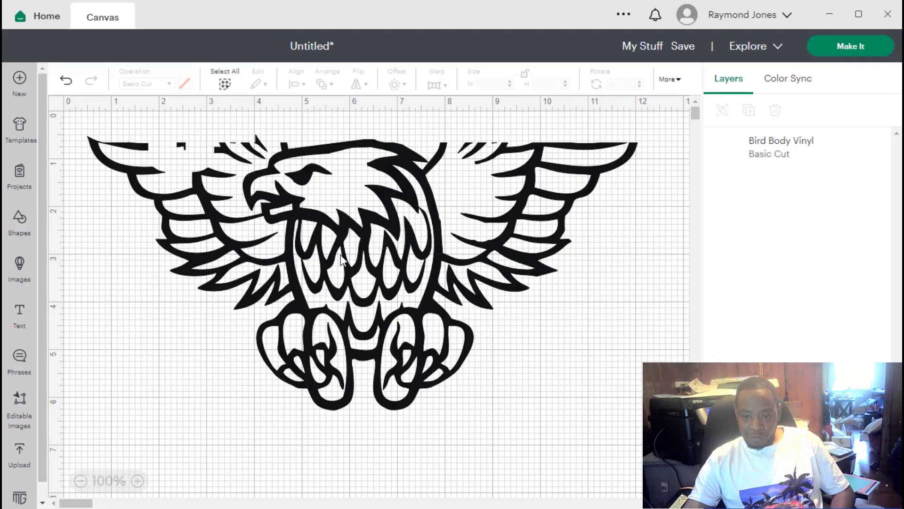
# Rotate the bird body vinyl 90 degrees on the canvas.
pyautogui.click(391, 169)
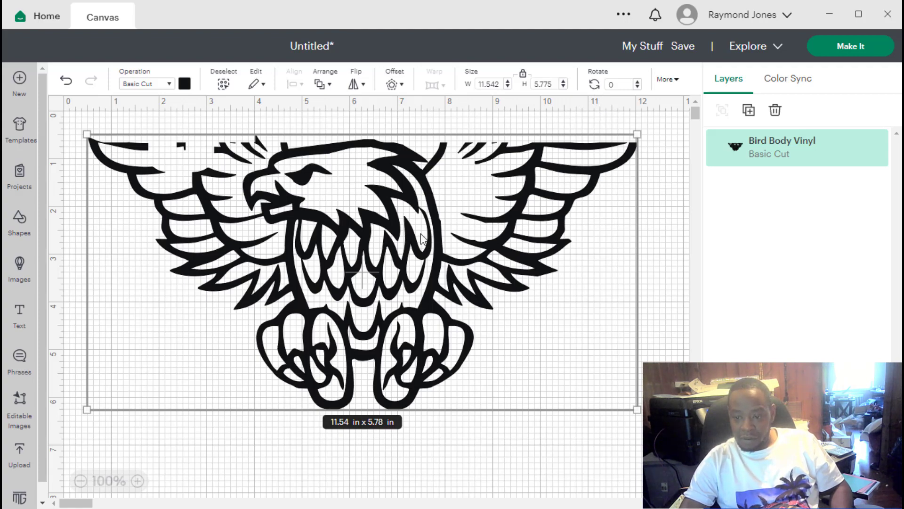
pyautogui.scroll(-1, 432, 233)
pyautogui.scroll(1, 429, 197)
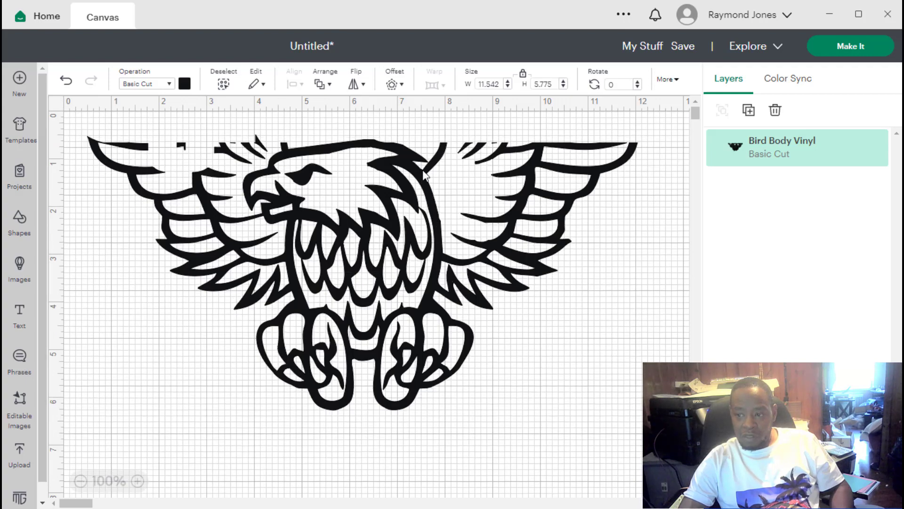
pyautogui.click(627, 84)
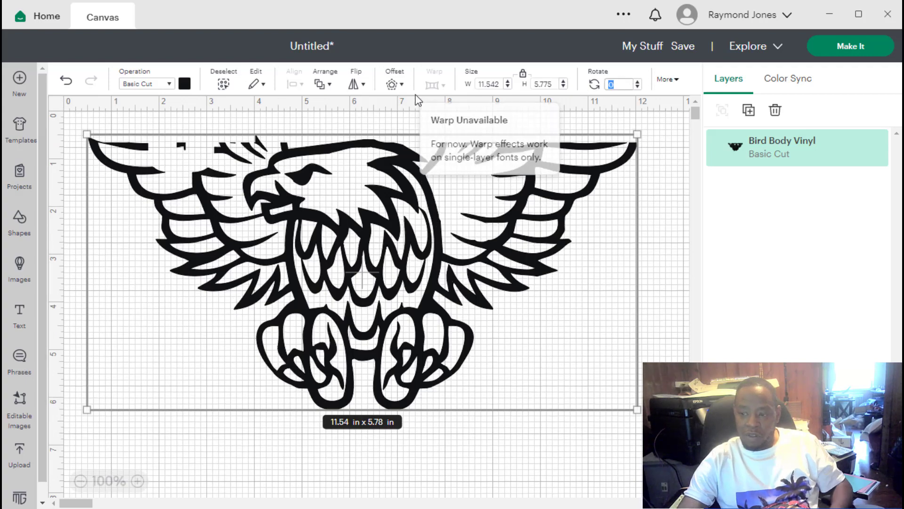
pyautogui.write('90')
pyautogui.press('Return')
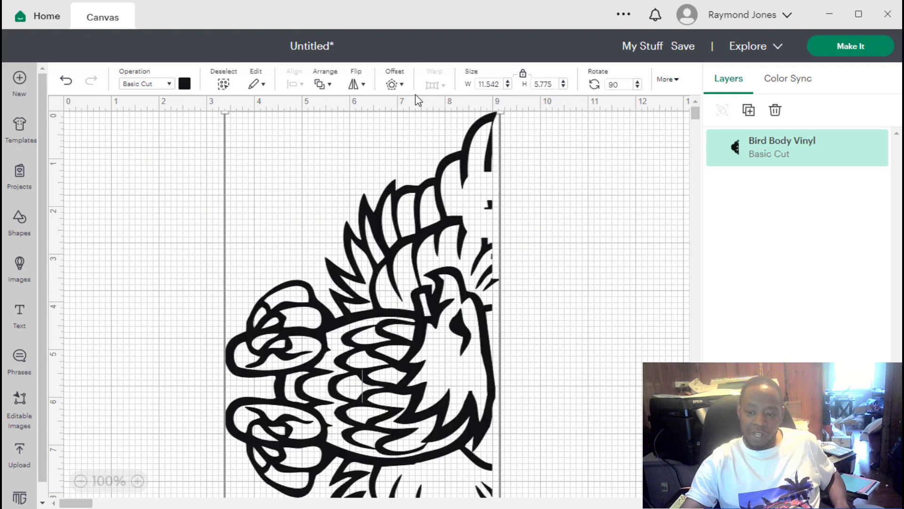
# Preview the rotated bird body on the cutting mat, return to the canvas, and undo the rotation.
pyautogui.scroll(-3, 456, 270)
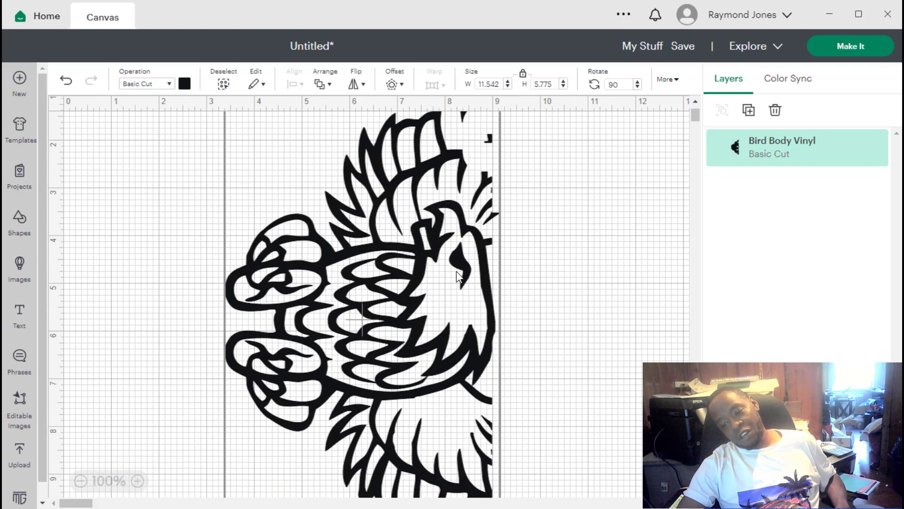
pyautogui.click(850, 46)
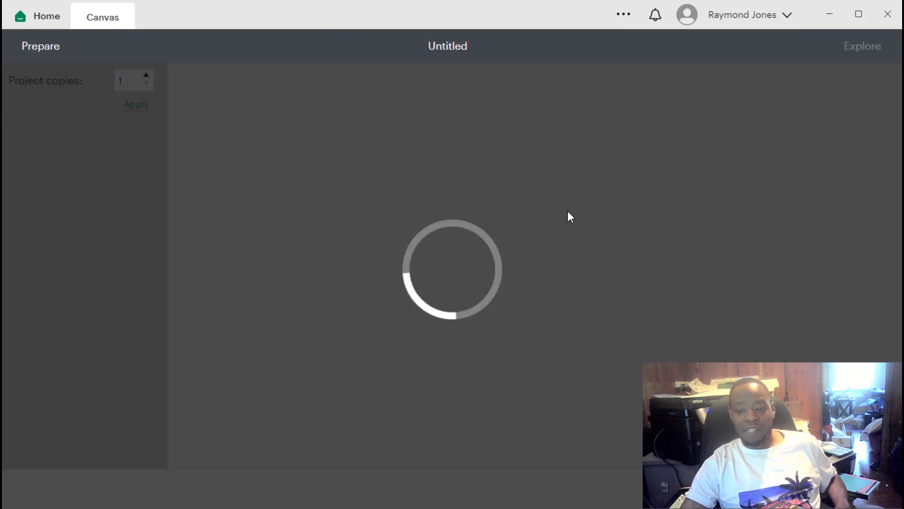
pyautogui.scroll(-5, 549, 190)
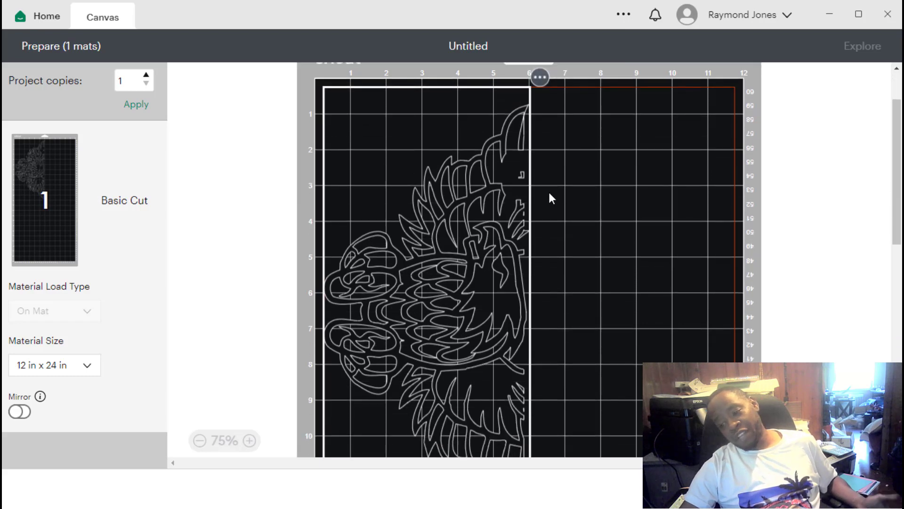
pyautogui.scroll(-2, 550, 194)
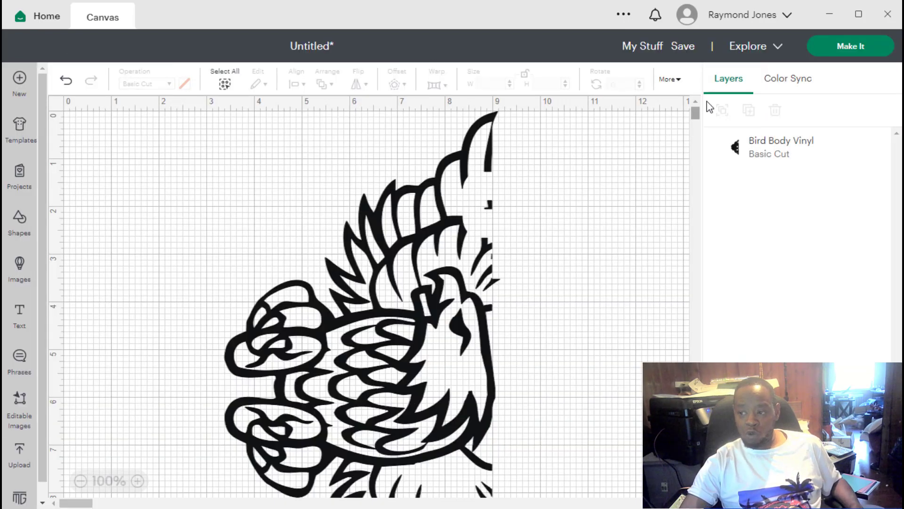
pyautogui.click(66, 80)
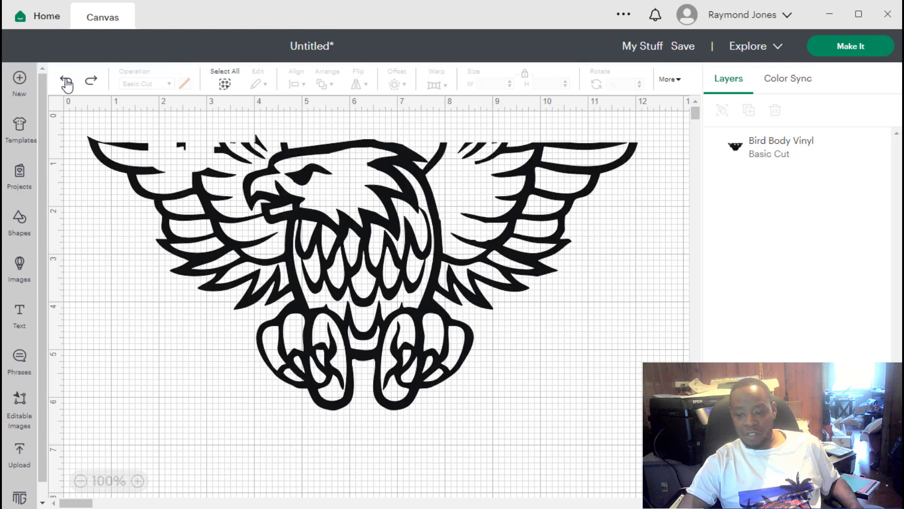
# Preview the unrotated bird body on the mat again, examine its full length down the mat, and return to the canvas.
pyautogui.click(423, 183)
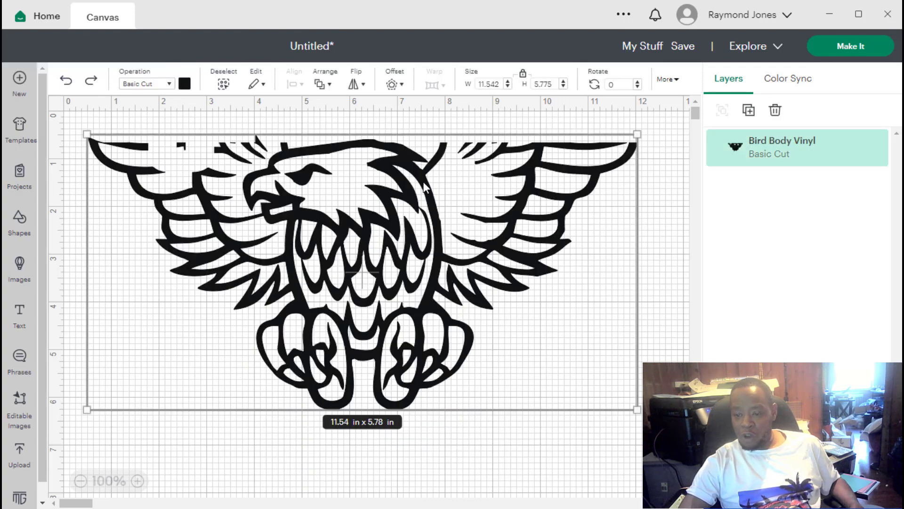
pyautogui.click(853, 47)
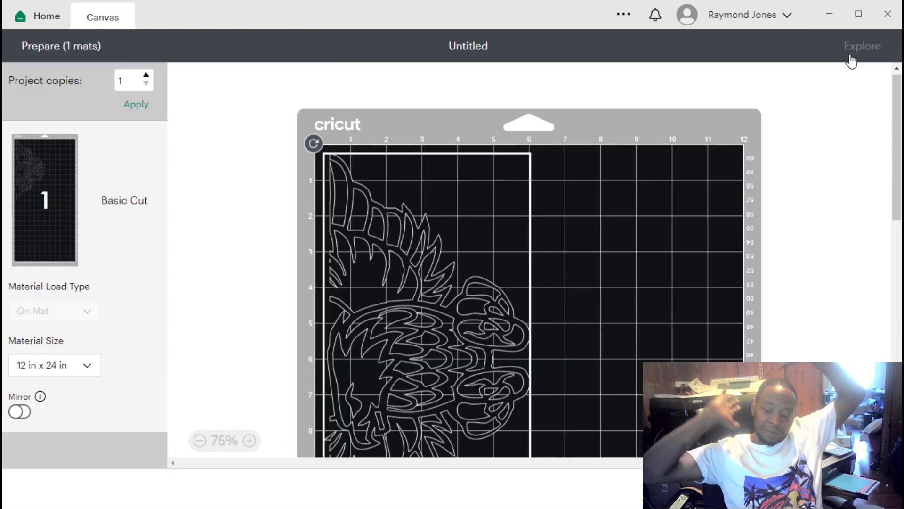
pyautogui.scroll(-5, 428, 197)
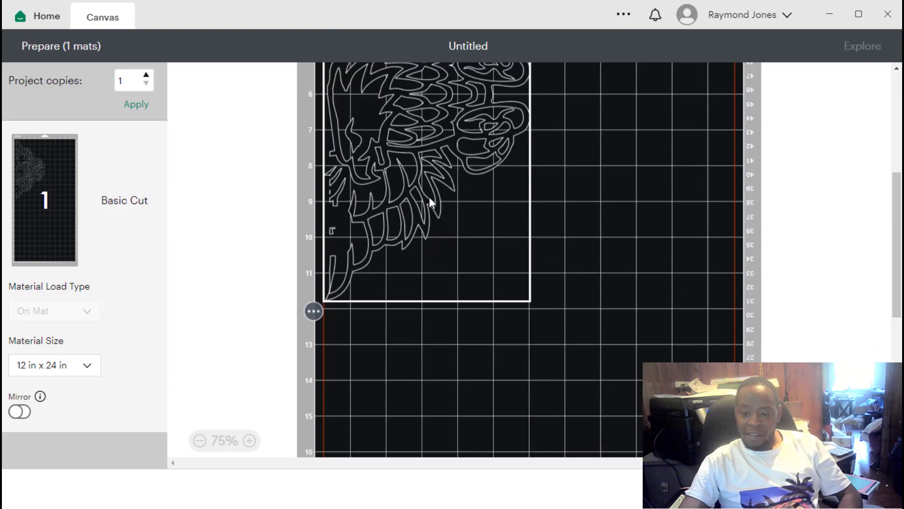
pyautogui.scroll(5, 433, 176)
pyautogui.scroll(-2, 437, 162)
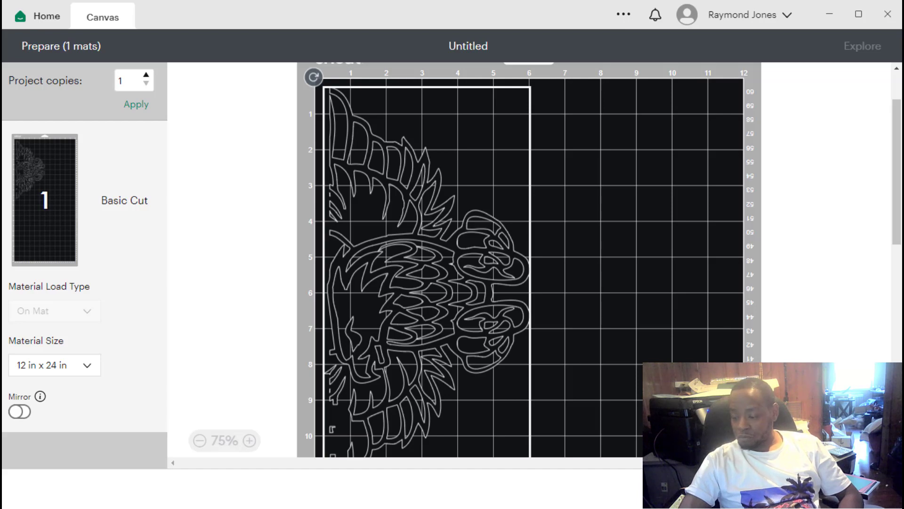
pyautogui.press('Escape')
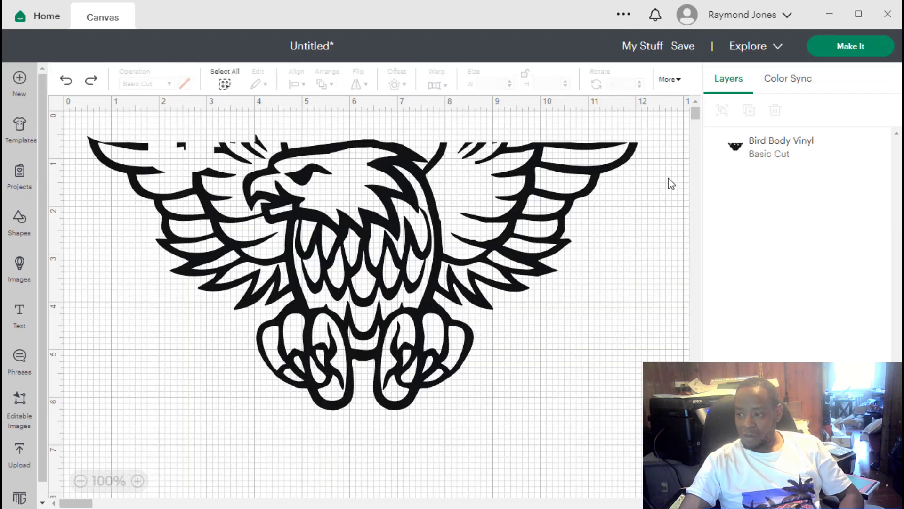
# Delete the bird body from the canvas and upload the GROUP CUTS file from the TIME FLYS REDONE folder.
pyautogui.click(523, 214)
pyautogui.press('Delete')
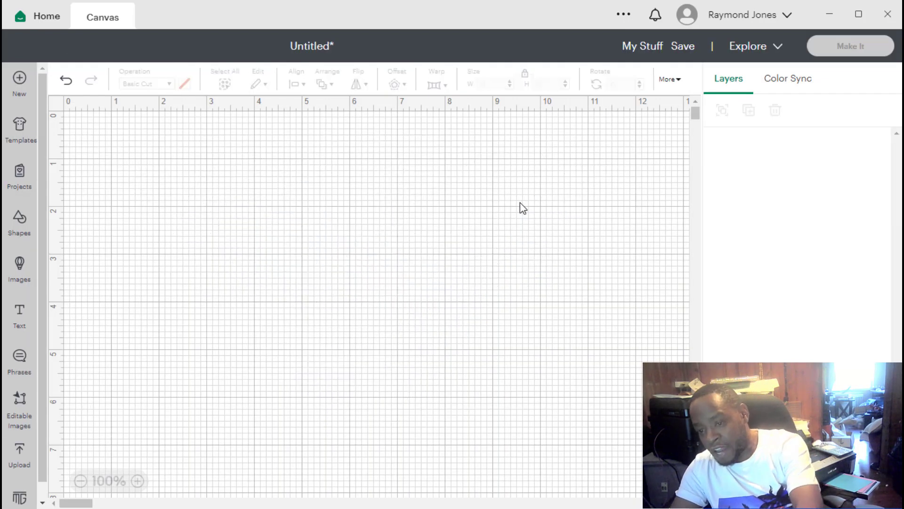
pyautogui.click(19, 454)
pyautogui.scroll(-3, 254, 263)
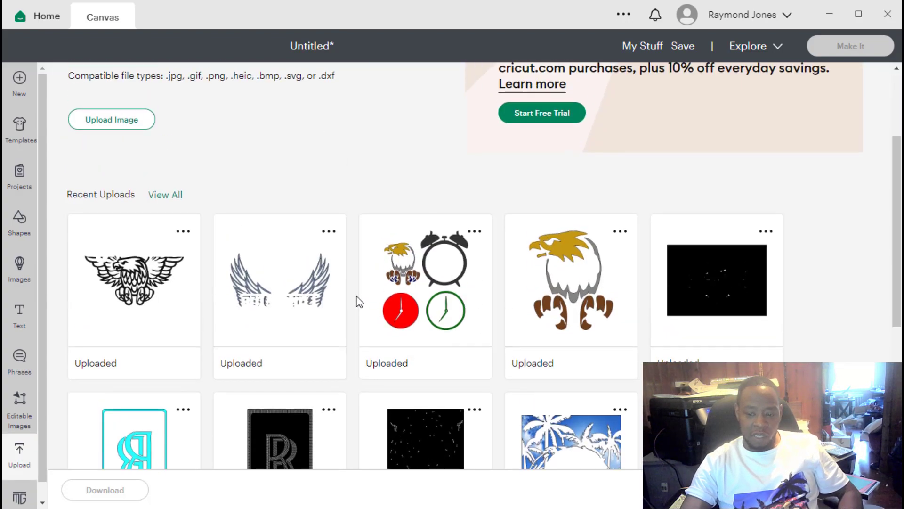
pyautogui.click(150, 130)
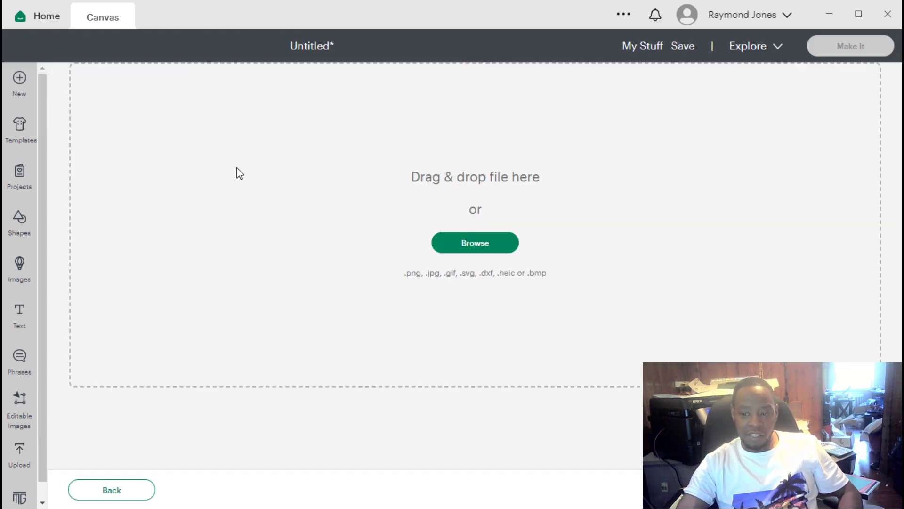
pyautogui.click(474, 253)
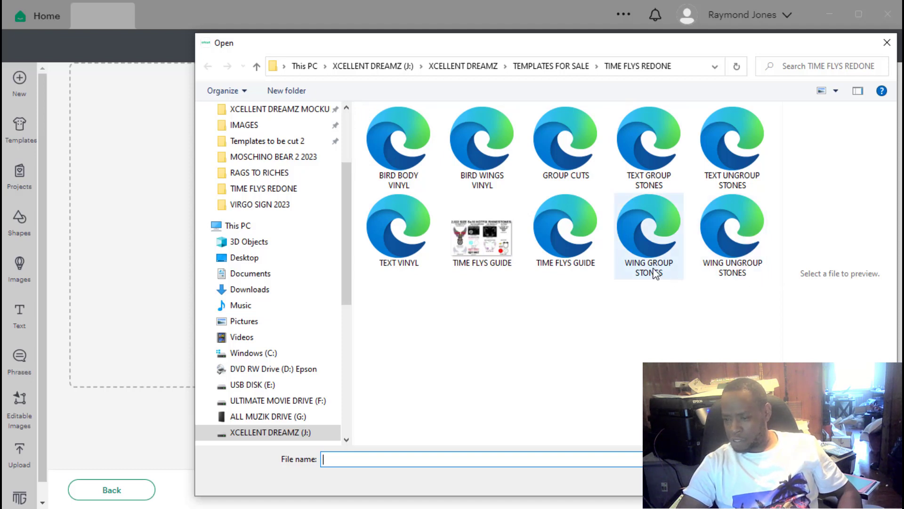
pyautogui.doubleClick(557, 149)
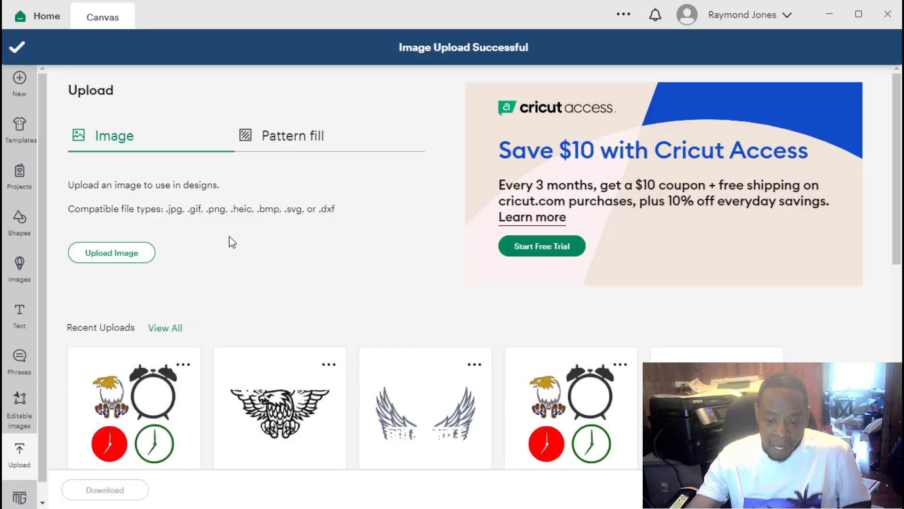
# Add the uploaded group cuts image to the canvas and look through its individual color layers.
pyautogui.click(180, 412)
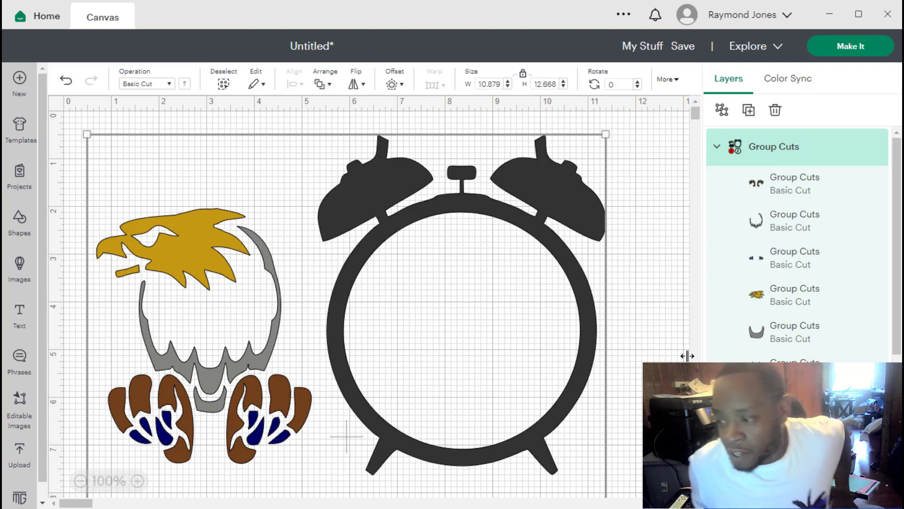
pyautogui.scroll(-1, 800, 210)
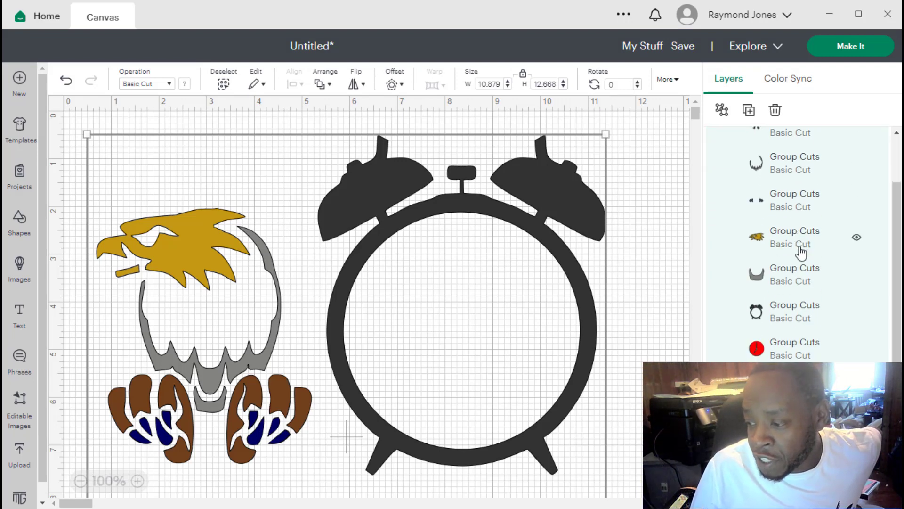
pyautogui.scroll(1, 800, 347)
pyautogui.scroll(-1, 791, 202)
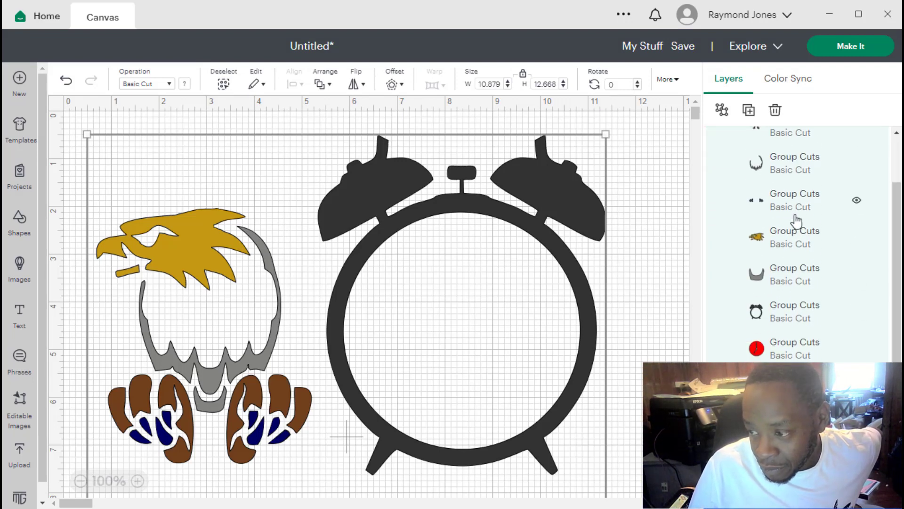
pyautogui.scroll(1, 806, 301)
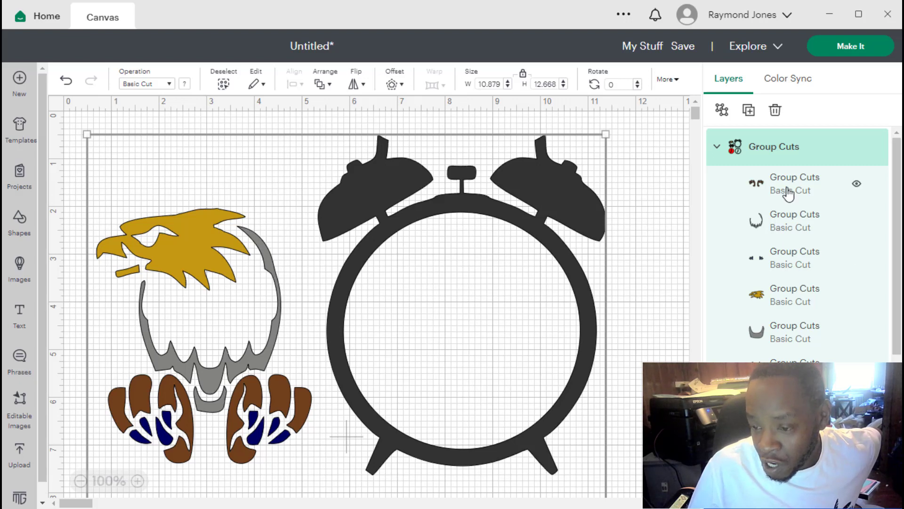
pyautogui.scroll(-1, 788, 193)
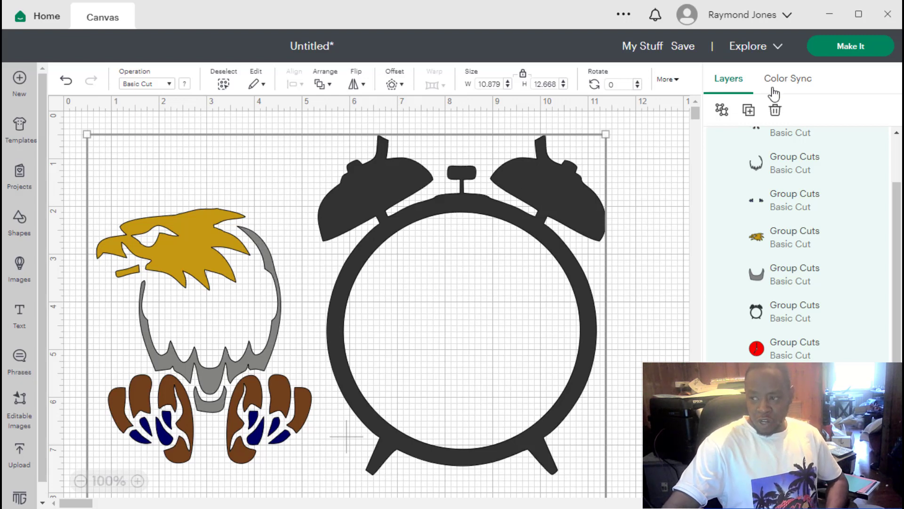
# Preview the group cuts on the cutting mats, display the alarm clock's mat, and look through the full list of color mats.
pyautogui.click(849, 50)
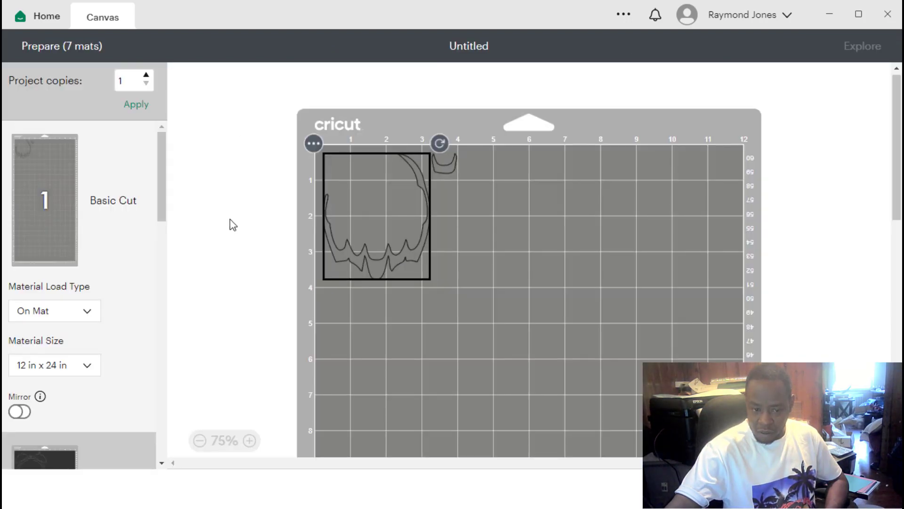
pyautogui.scroll(-4, 86, 223)
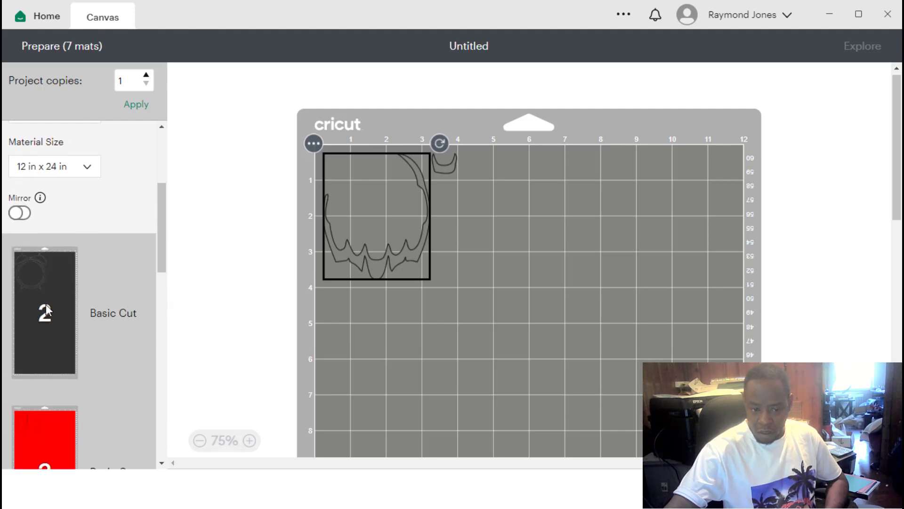
pyautogui.click(46, 305)
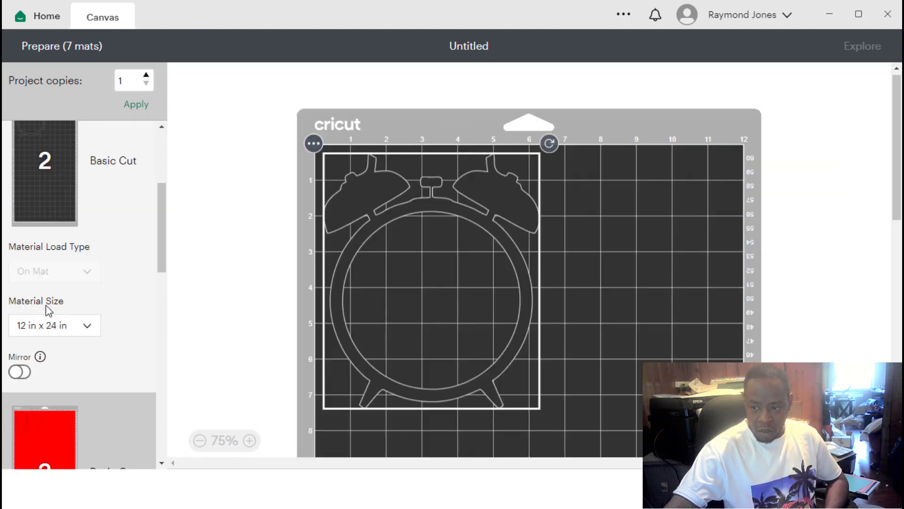
pyautogui.scroll(3, 51, 258)
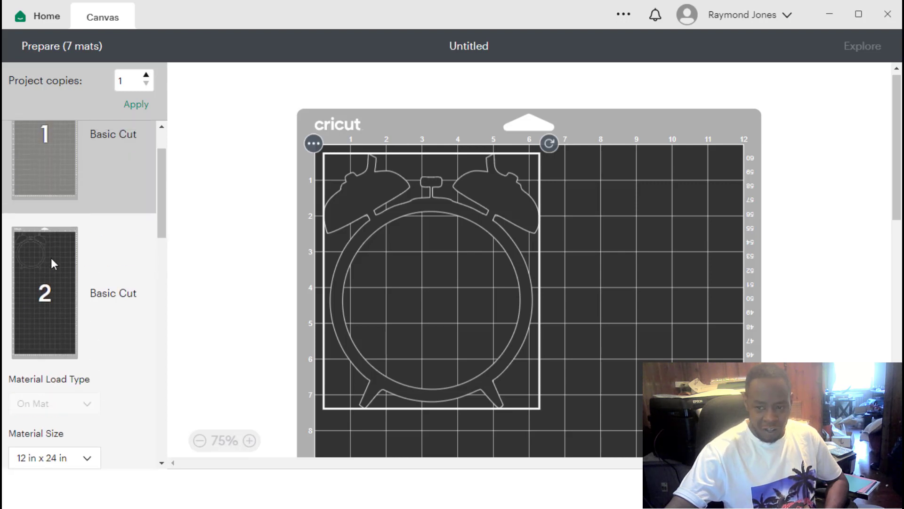
pyautogui.scroll(1, 47, 259)
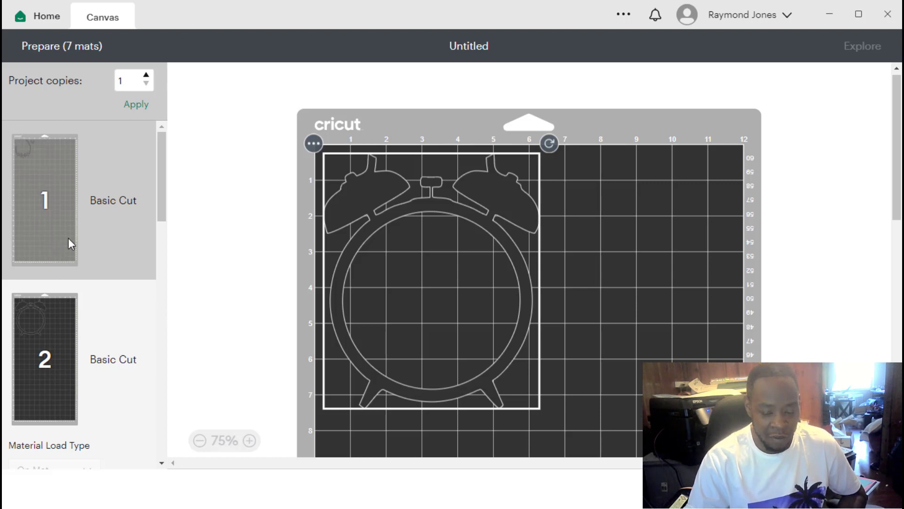
pyautogui.scroll(-12, 69, 239)
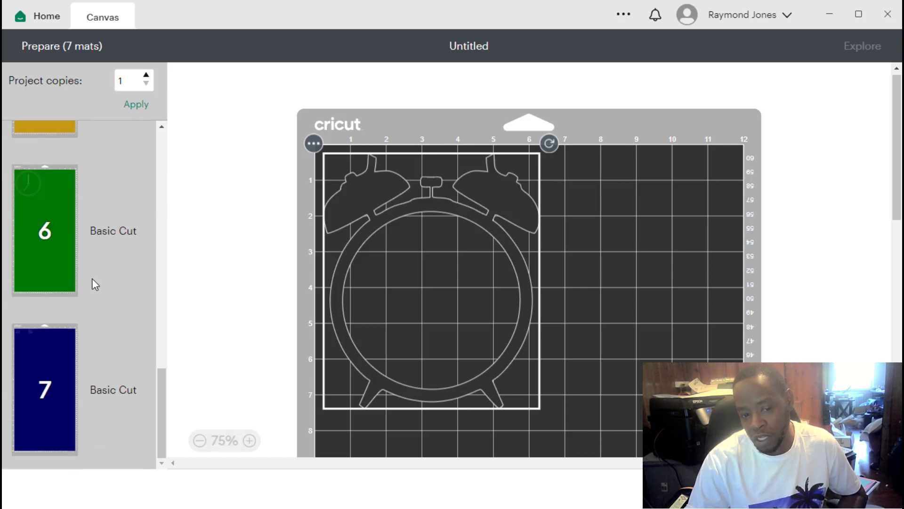
pyautogui.scroll(8, 95, 282)
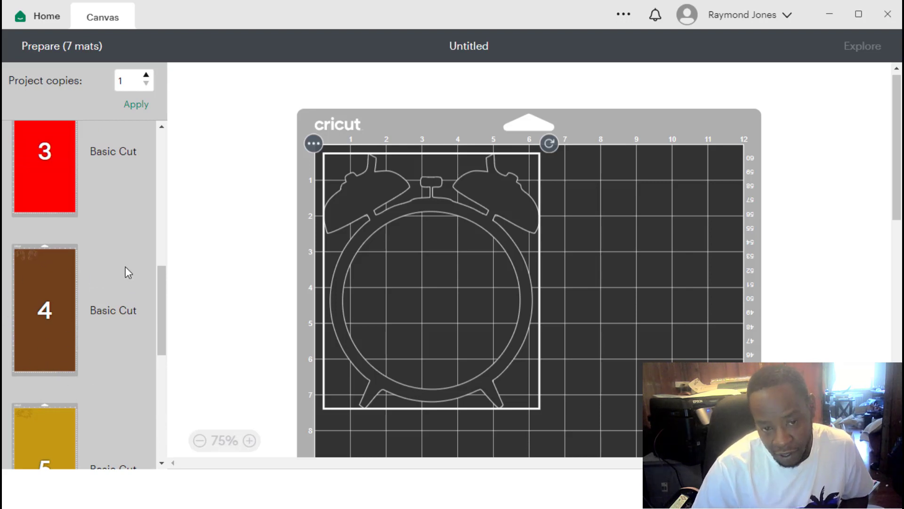
pyautogui.scroll(6, 126, 267)
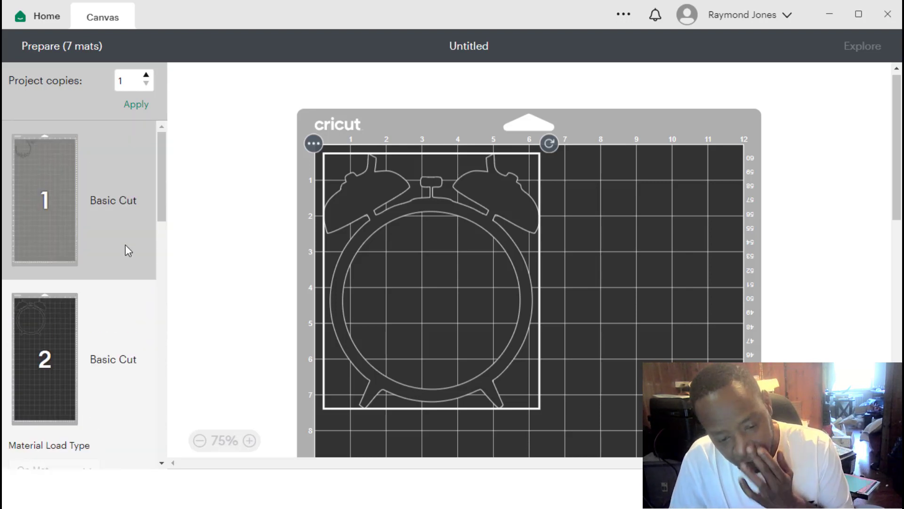
# Recheck the first two mats, examine the alarm clock's fit down its mat, and return to the canvas.
pyautogui.scroll(-2, 76, 307)
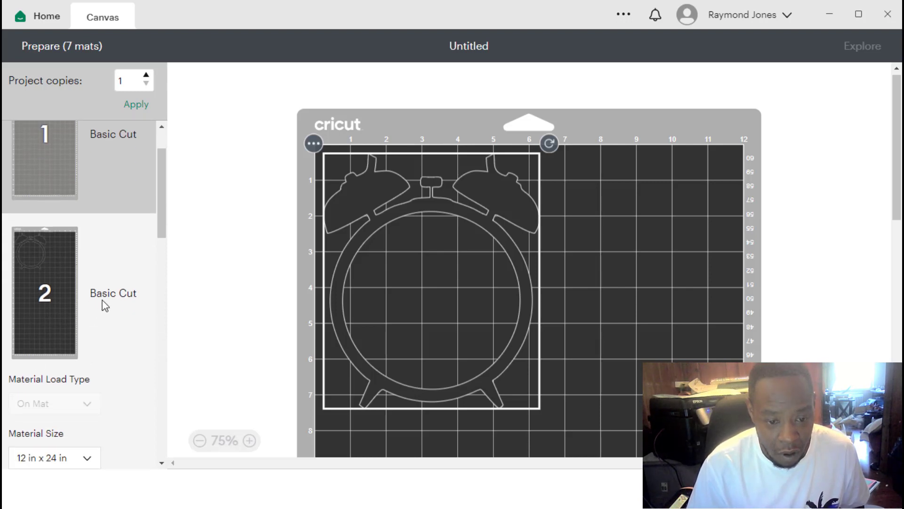
pyautogui.scroll(2, 104, 306)
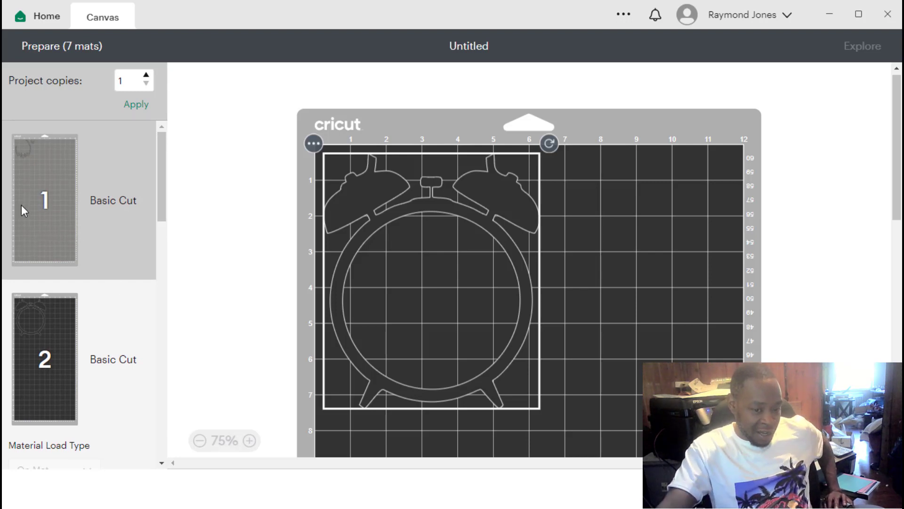
pyautogui.scroll(-3, 125, 203)
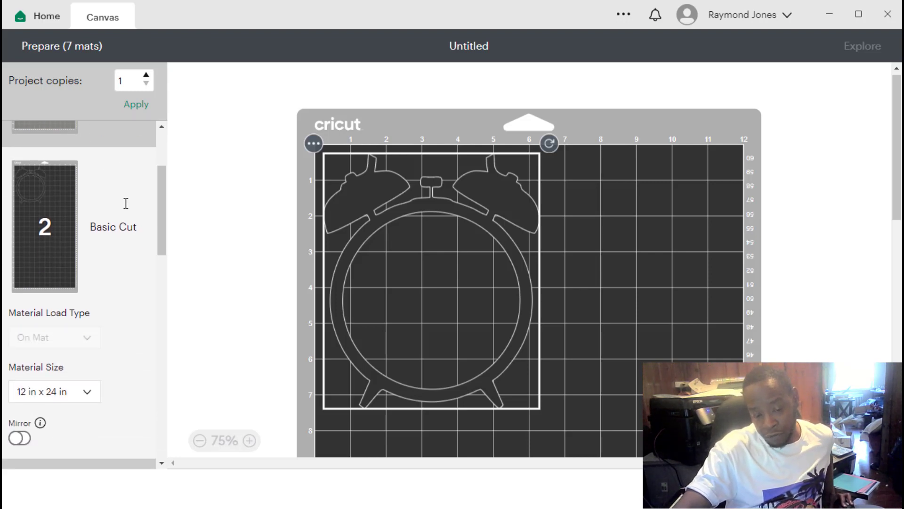
pyautogui.scroll(3, 131, 213)
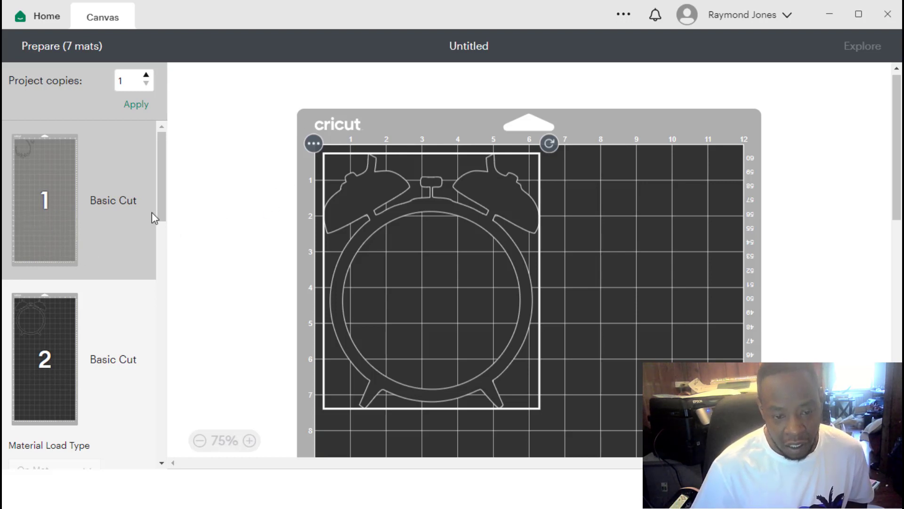
pyautogui.scroll(-5, 240, 222)
pyautogui.scroll(5, 231, 214)
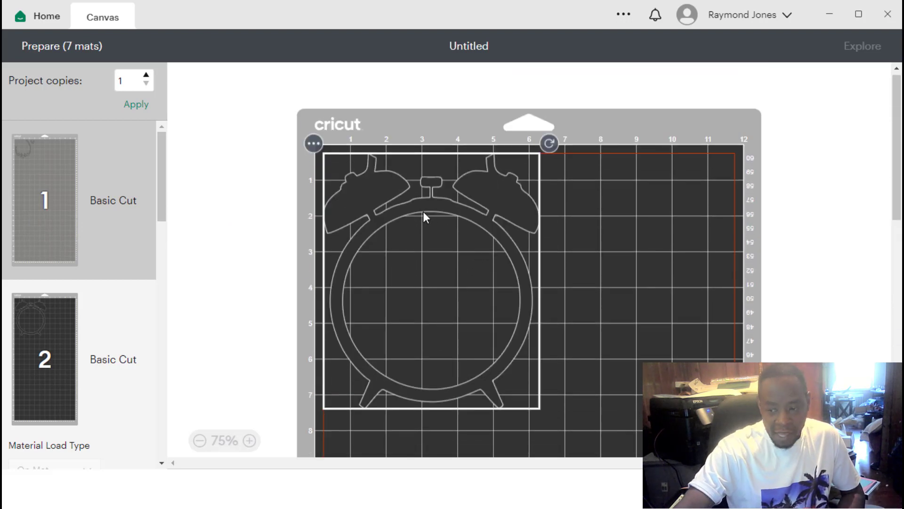
pyautogui.scroll(-5, 484, 214)
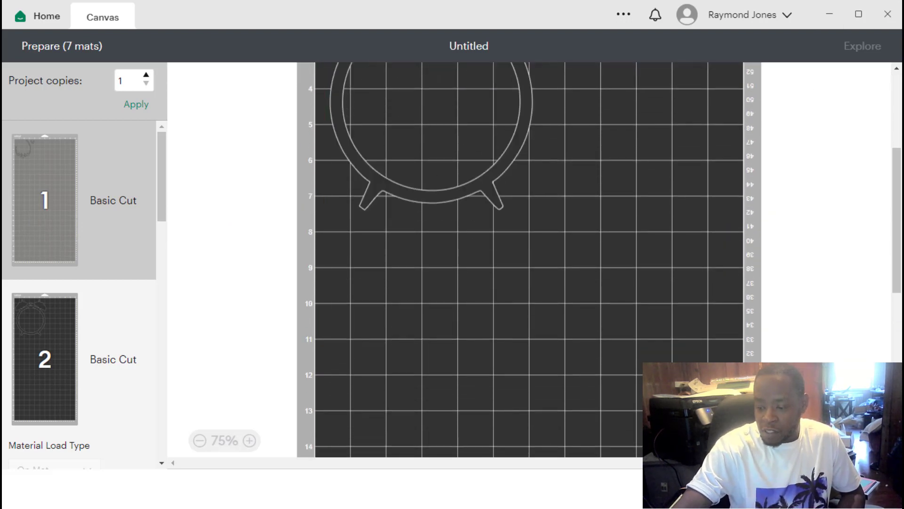
pyautogui.press('Escape')
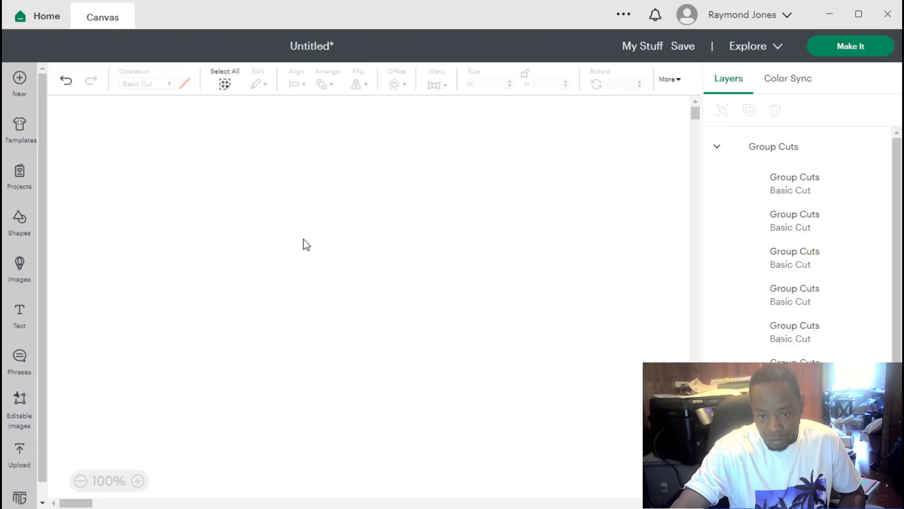
# Move the grouped cuts away from the canvas's origin corner to about x 2.5, y 1.8, and deselect them.
pyautogui.scroll(-7, 396, 198)
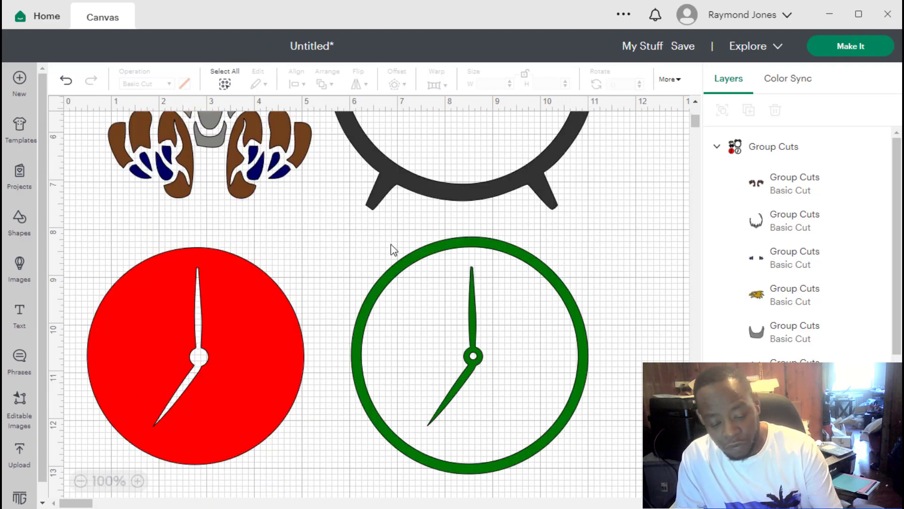
pyautogui.scroll(-7, 391, 250)
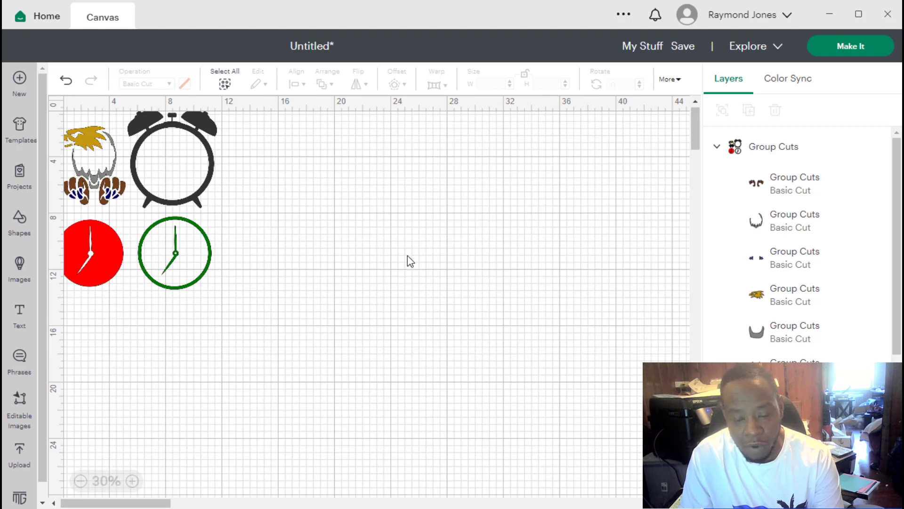
pyautogui.scroll(1, 136, 183)
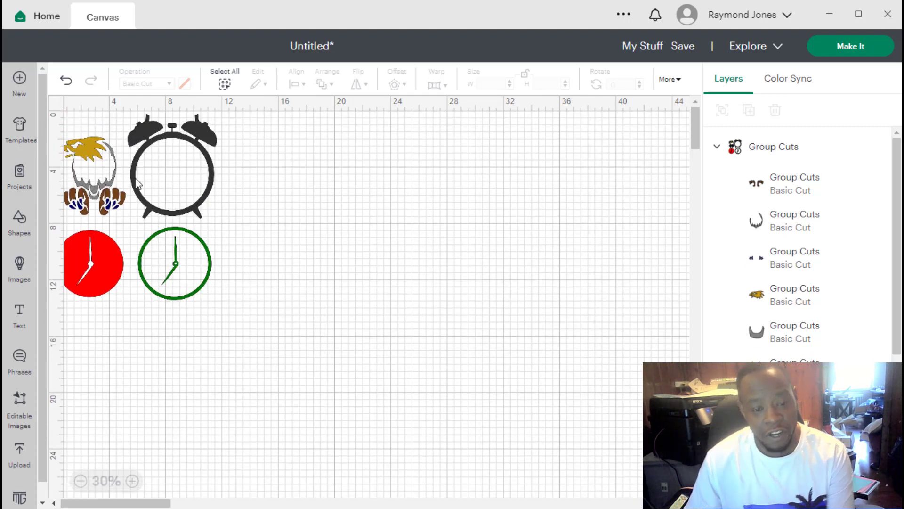
pyautogui.moveTo(136, 239); pyautogui.dragTo(162, 244)
pyautogui.click(272, 218)
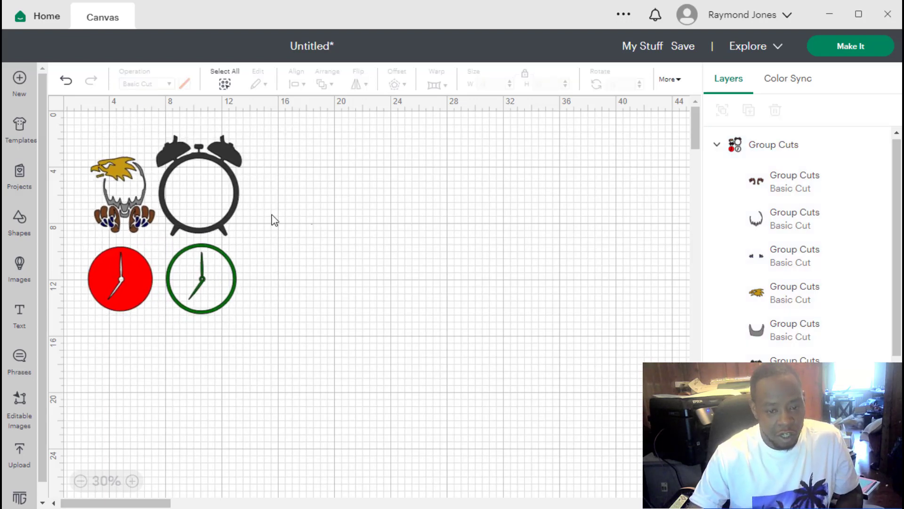
# Ungroup the group cuts image into separate pieces and clear the selection.
pyautogui.moveTo(78, 126); pyautogui.dragTo(175, 259)
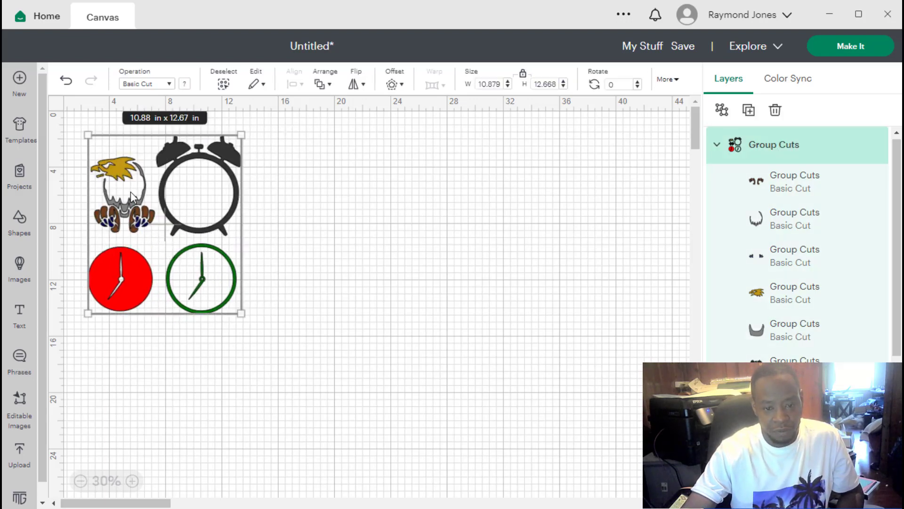
pyautogui.rightClick(169, 153)
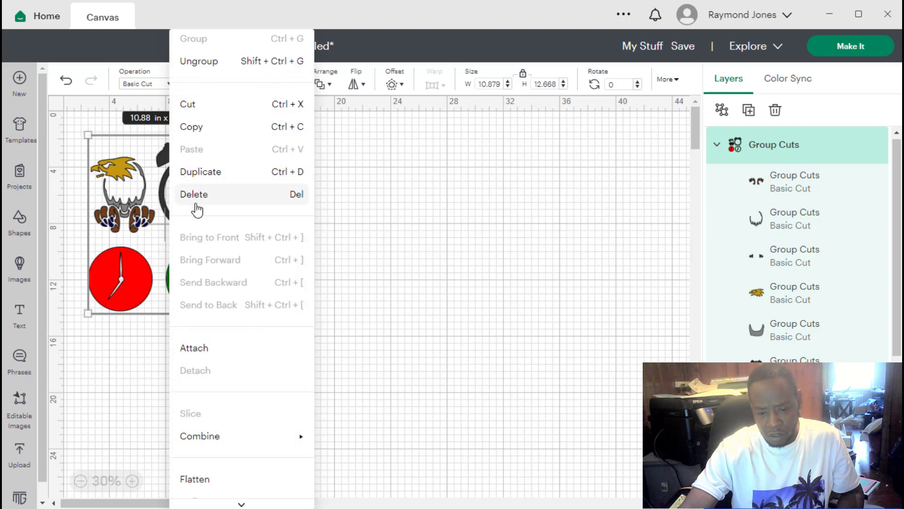
pyautogui.moveTo(252, 436)
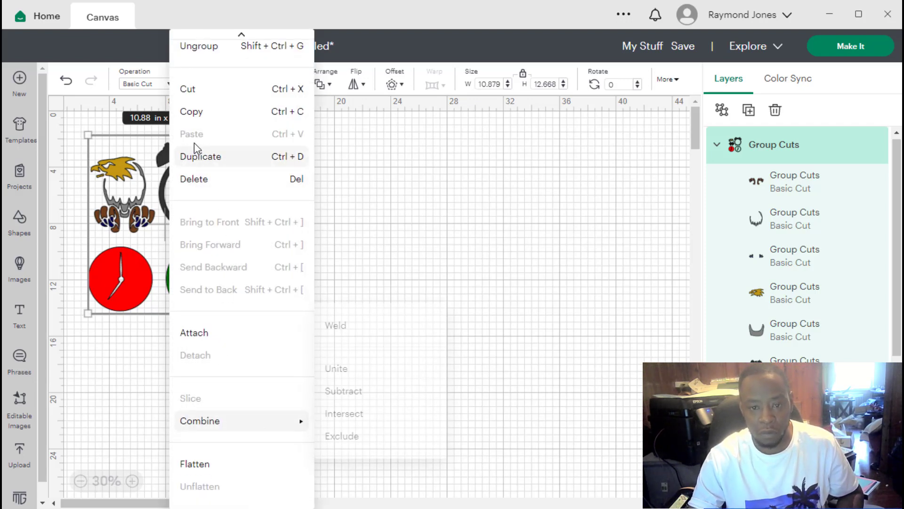
pyautogui.click(222, 73)
pyautogui.click(225, 89)
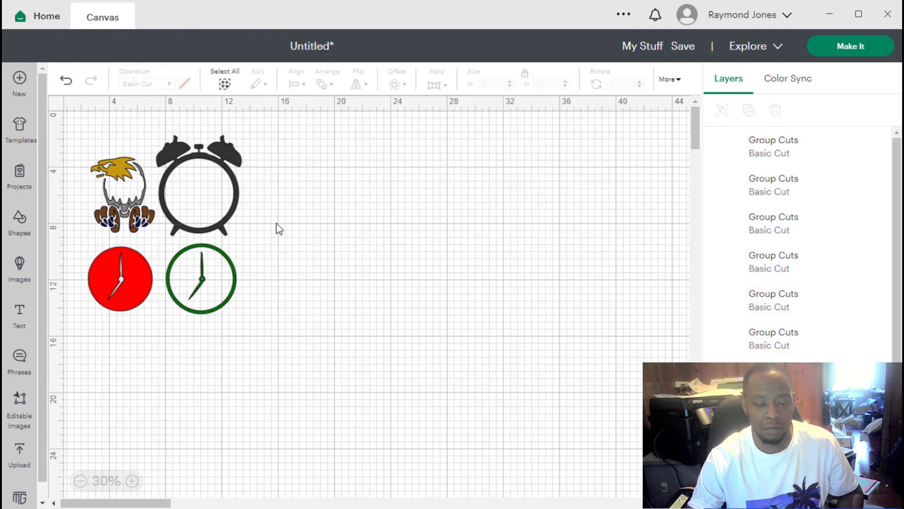
# Try to move the gray body feathers off the eagle to the empty canvas area beyond the alarm clock.
pyautogui.moveTo(76, 133); pyautogui.dragTo(166, 249)
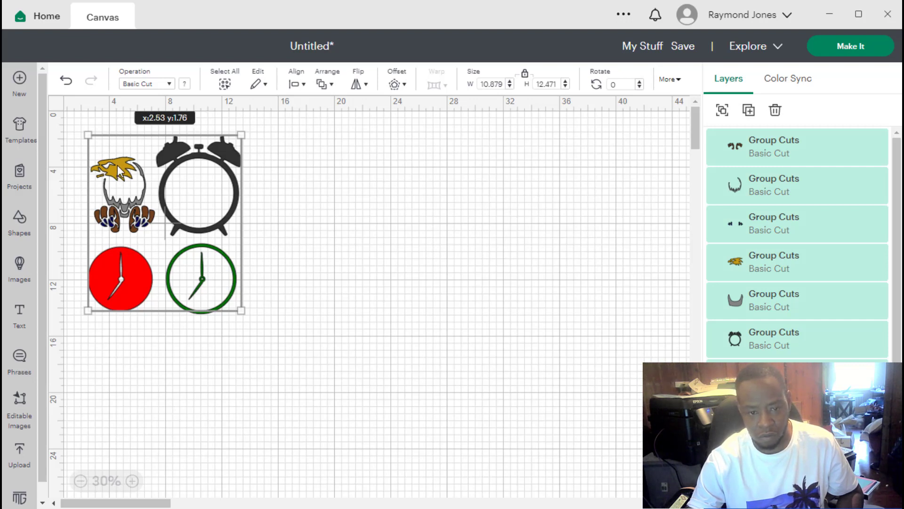
pyautogui.click(359, 196)
pyautogui.click(113, 169)
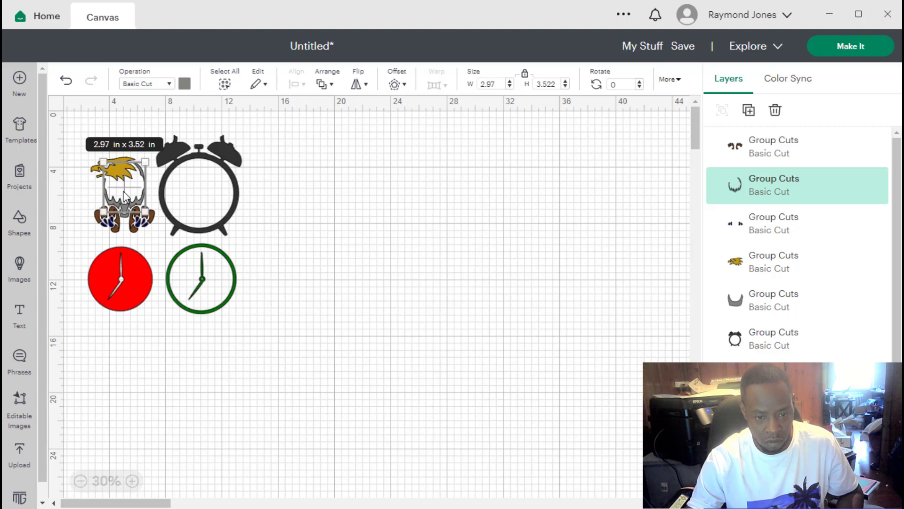
pyautogui.moveTo(125, 191); pyautogui.dragTo(349, 199)
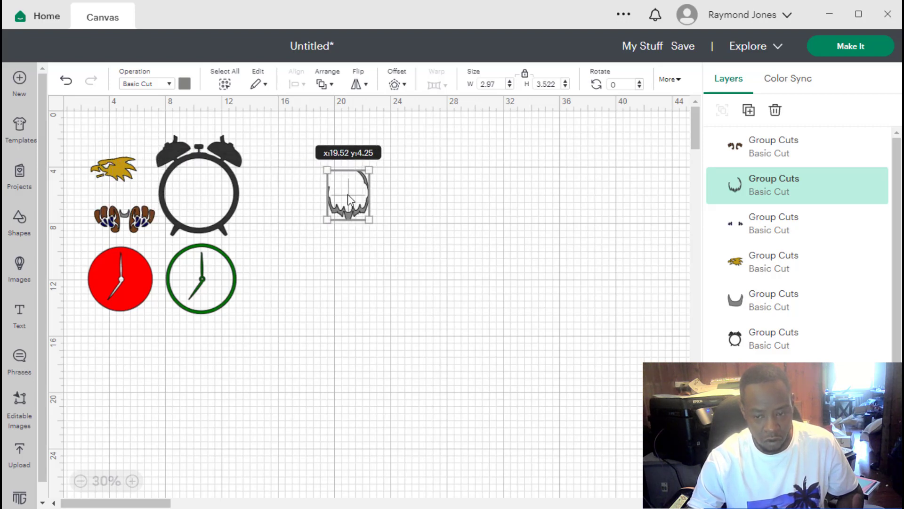
pyautogui.rightClick(349, 199)
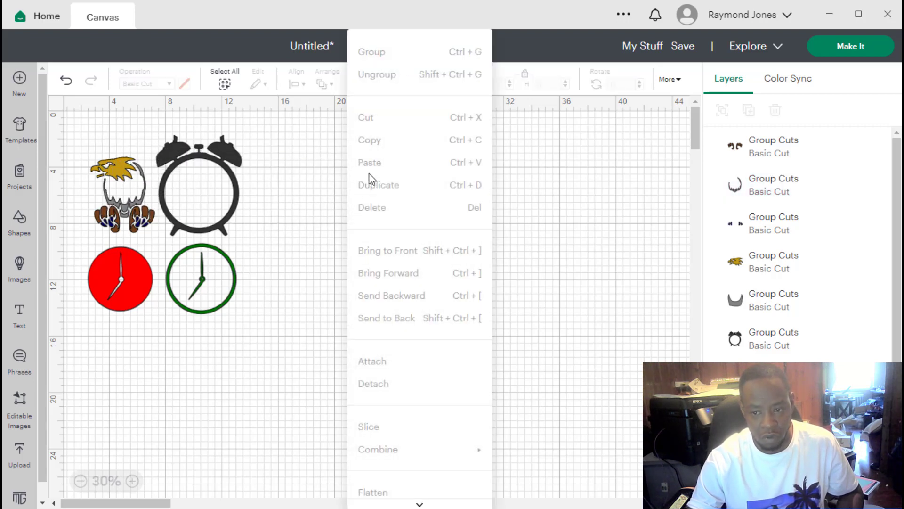
pyautogui.click(257, 199)
# Copy the gray body feathers and place the duplicate in the empty canvas area at about x 26, y 4.
pyautogui.click(124, 205)
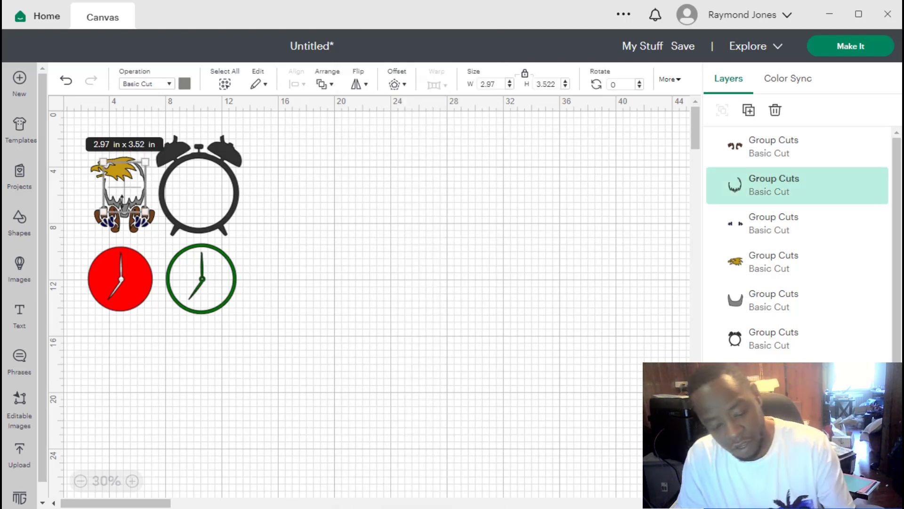
pyautogui.click(300, 195)
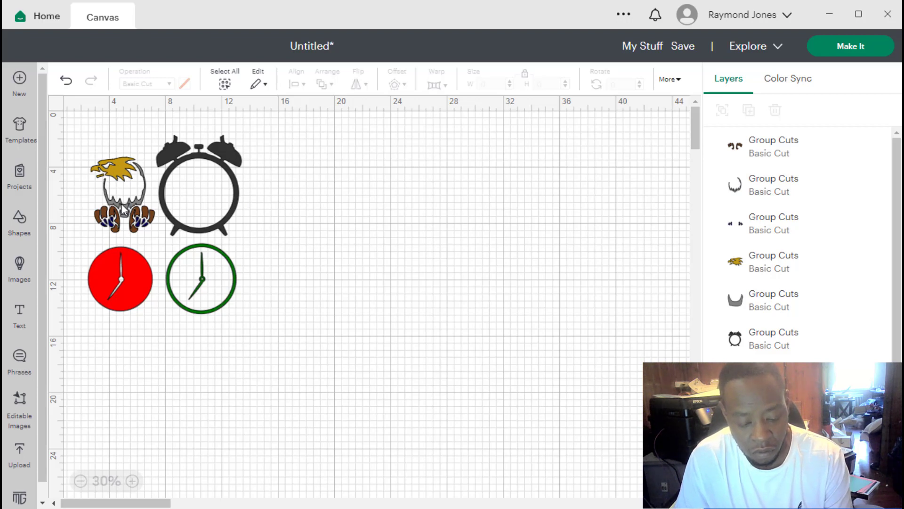
pyautogui.hotkey('ctrl', 'v')
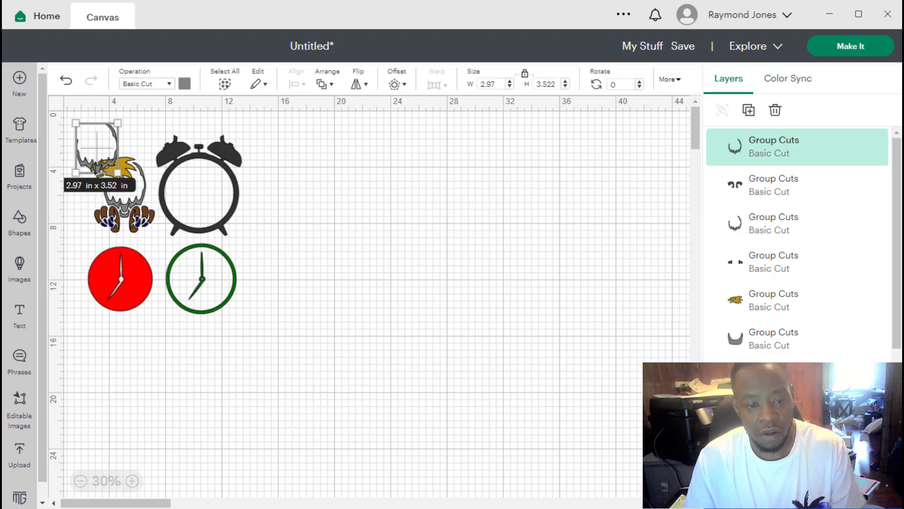
pyautogui.moveTo(97, 153); pyautogui.dragTo(450, 201)
# Duplicate the eagle's gold head piece on the canvas.
pyautogui.click(120, 177)
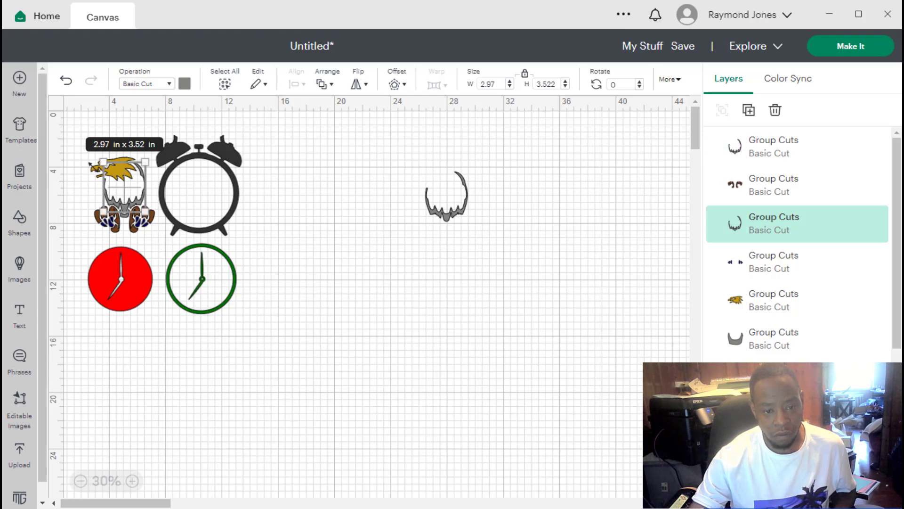
pyautogui.scroll(3, 92, 166)
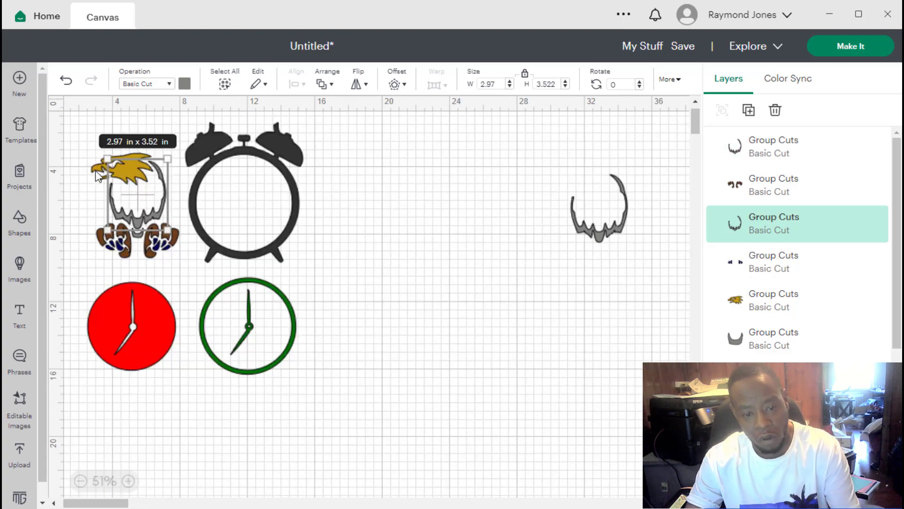
pyautogui.scroll(4, 92, 161)
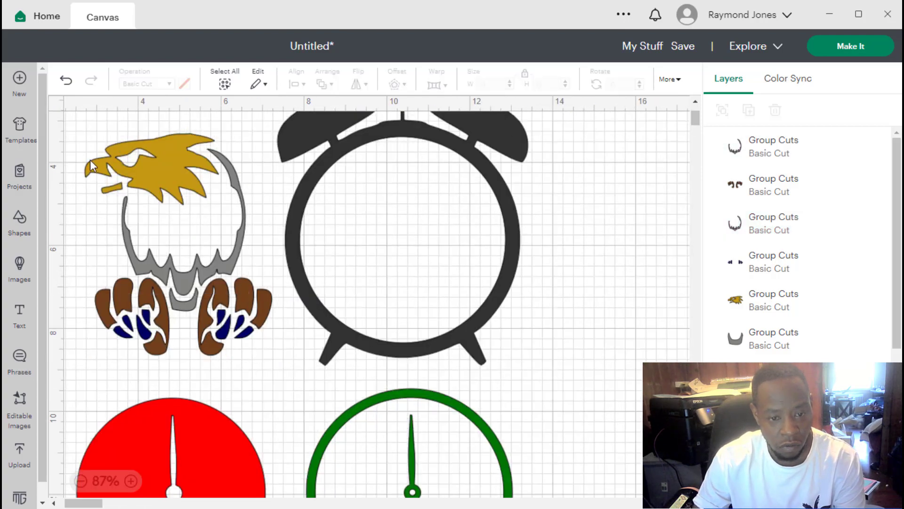
pyautogui.click(91, 165)
pyautogui.scroll(-3, 91, 174)
pyautogui.scroll(6, 87, 172)
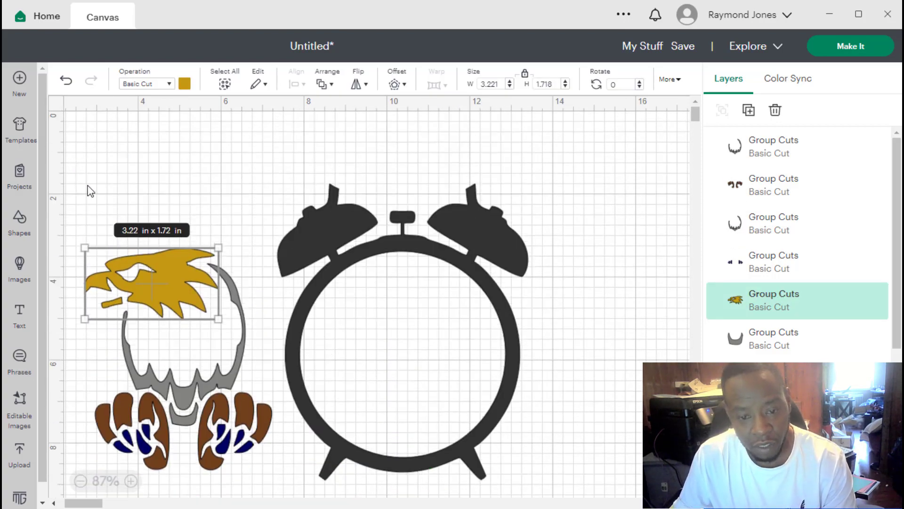
pyautogui.hotkey('ctrl', 'c')
pyautogui.hotkey('ctrl', 'v')
pyautogui.scroll(-3, 81, 195)
pyautogui.scroll(3, 108, 184)
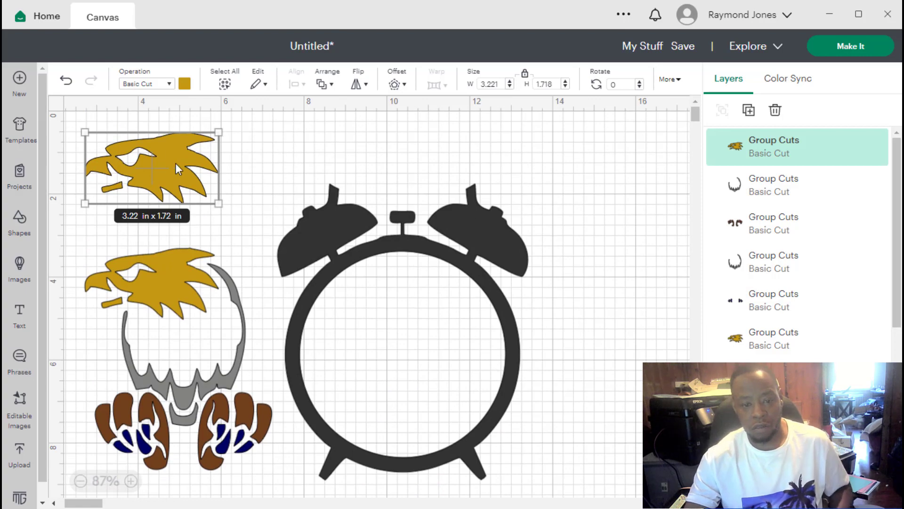
# Place the duplicated gold head below the copied gray feathers, at about x 26, y 9, and clear the selection.
pyautogui.moveTo(176, 163); pyautogui.dragTo(656, 333)
pyautogui.scroll(-3, 184, 246)
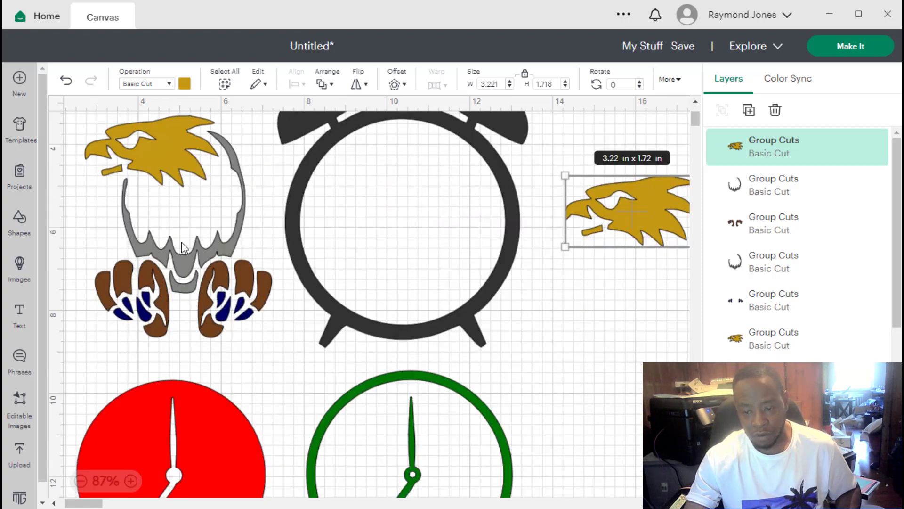
pyautogui.scroll(-3, 236, 295)
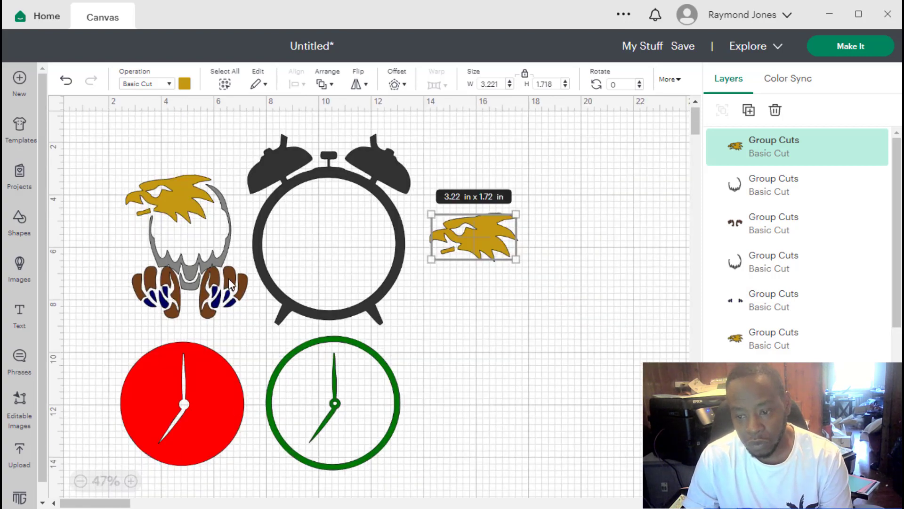
pyautogui.scroll(-2, 299, 267)
pyautogui.moveTo(367, 208); pyautogui.dragTo(599, 289)
pyautogui.click(481, 307)
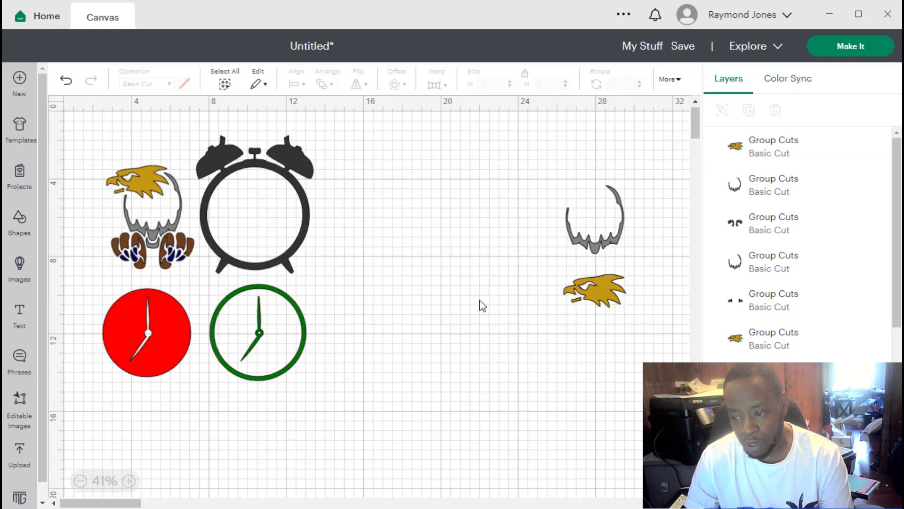
# Copy the eagle's brown claws and place the duplicate below the copied gold head at about x 26, y 12.
pyautogui.click(172, 242)
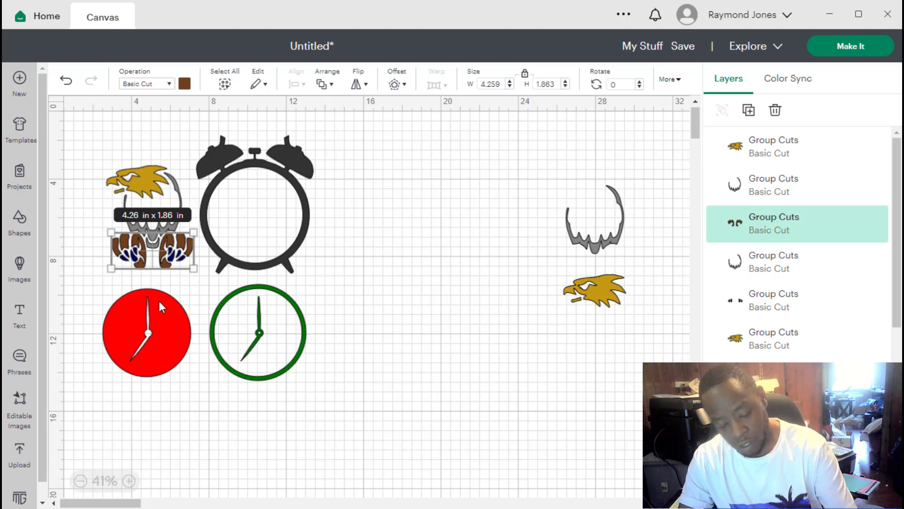
pyautogui.hotkey('ctrl', 'c')
pyautogui.hotkey('ctrl', 'v')
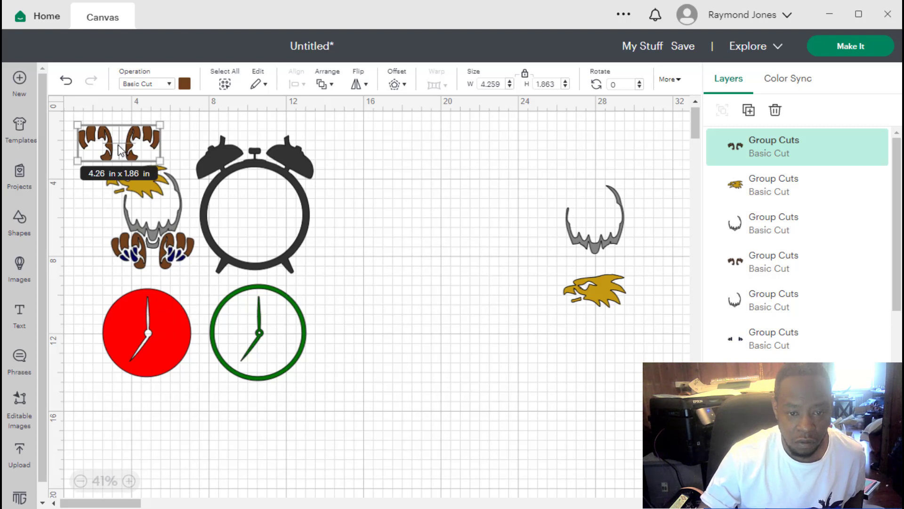
pyautogui.moveTo(120, 150); pyautogui.dragTo(596, 360)
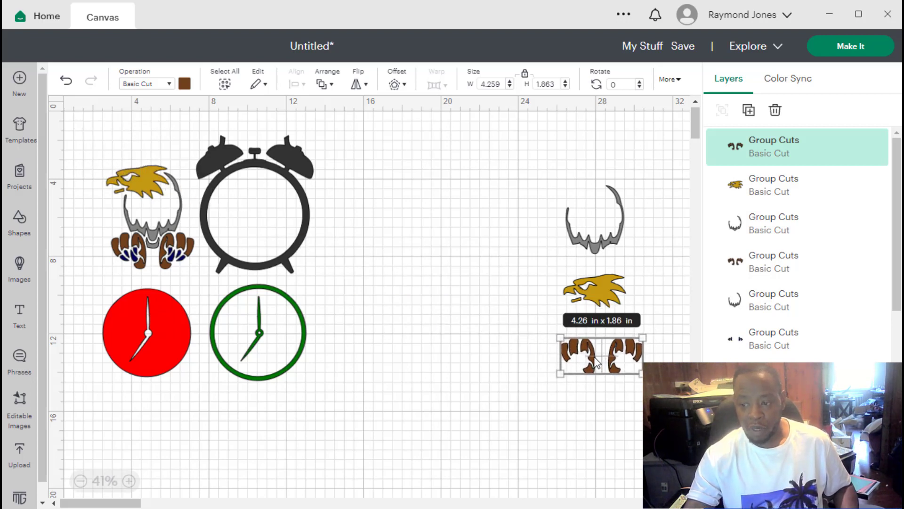
pyautogui.click(426, 329)
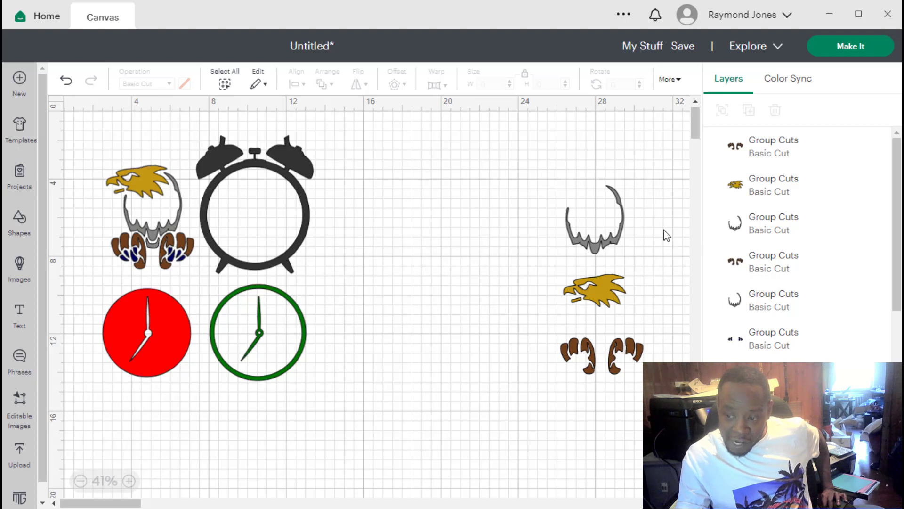
# Shift the copied gray feathers slightly and recolor them with the same gold material color as the copied head.
pyautogui.moveTo(594, 251); pyautogui.dragTo(603, 253)
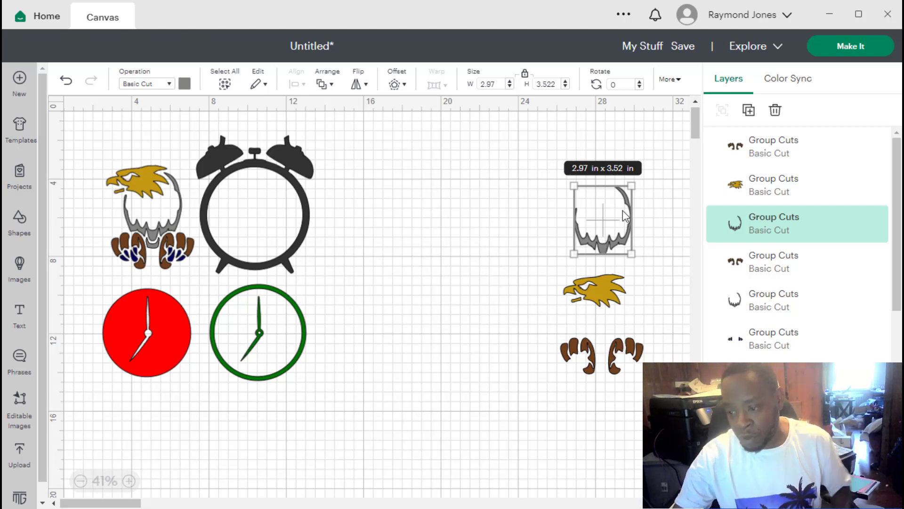
pyautogui.click(601, 284)
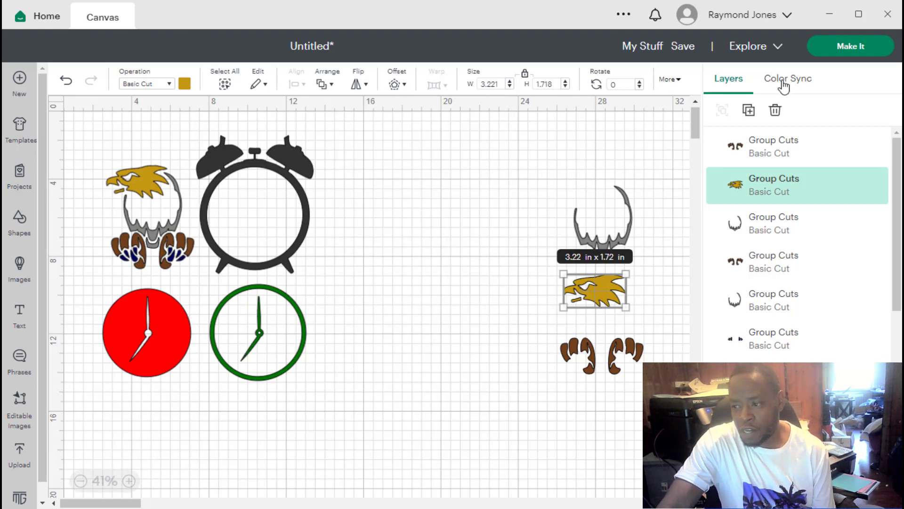
pyautogui.click(185, 85)
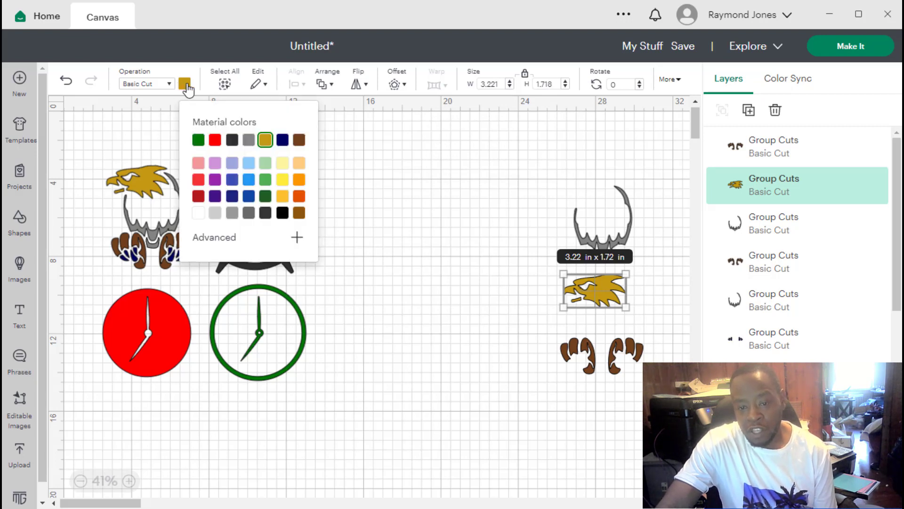
pyautogui.click(590, 242)
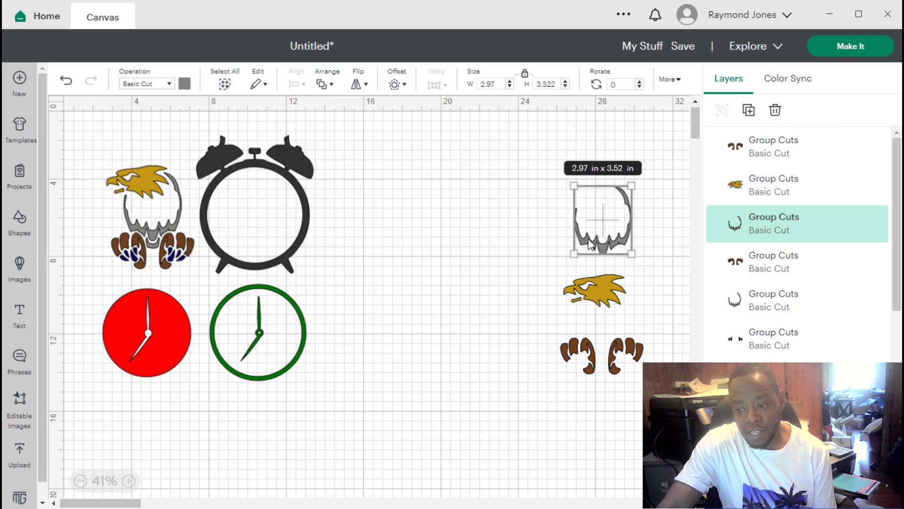
pyautogui.click(184, 85)
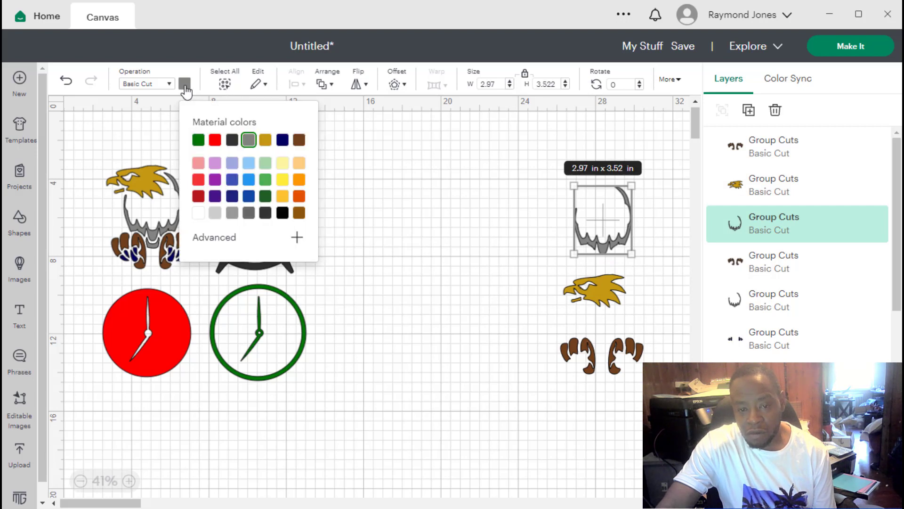
pyautogui.click(266, 140)
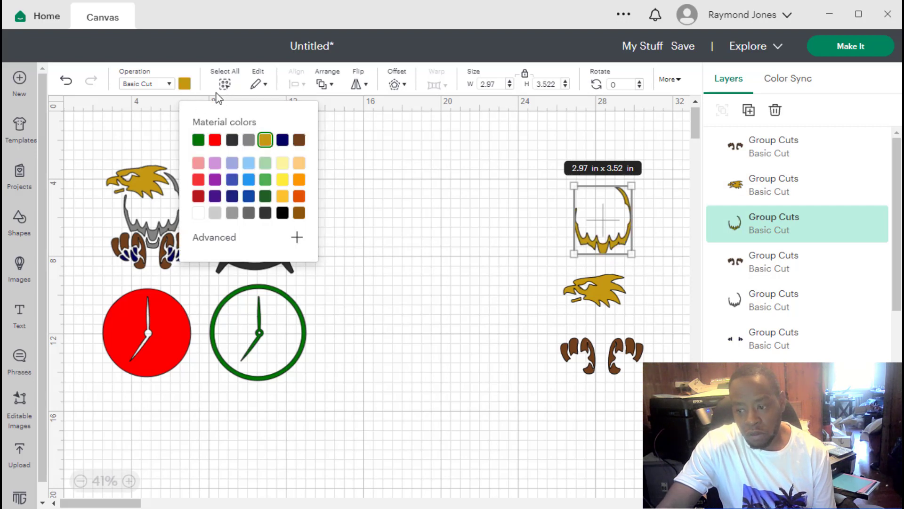
# Recolor the copied brown claws with the same gold material color and clear the selection.
pyautogui.click(609, 353)
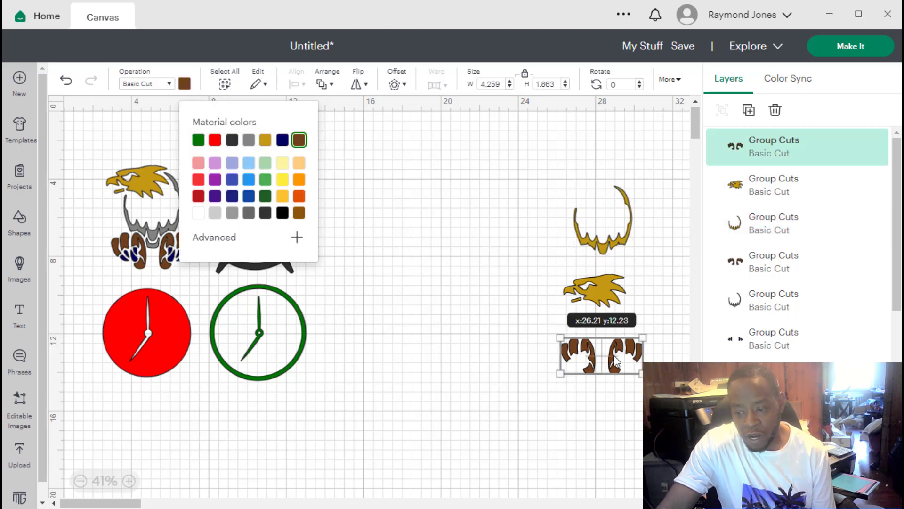
pyautogui.click(184, 84)
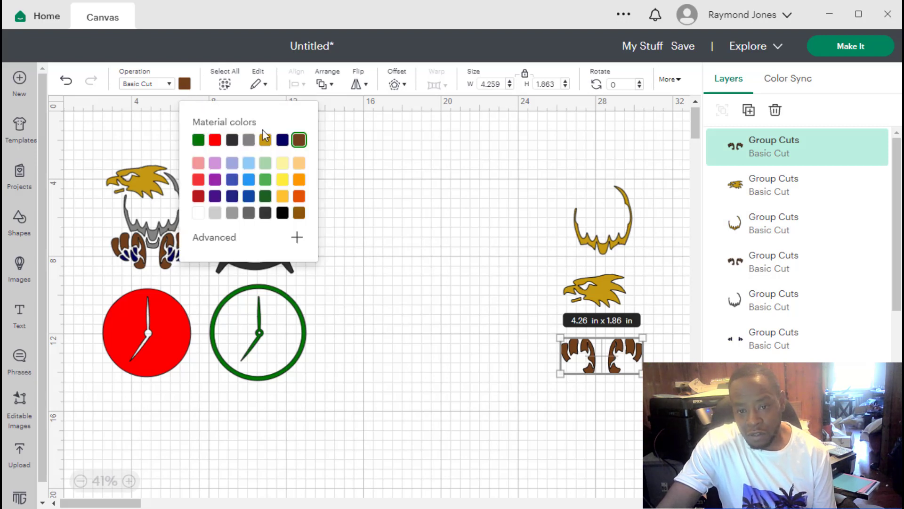
pyautogui.click(265, 140)
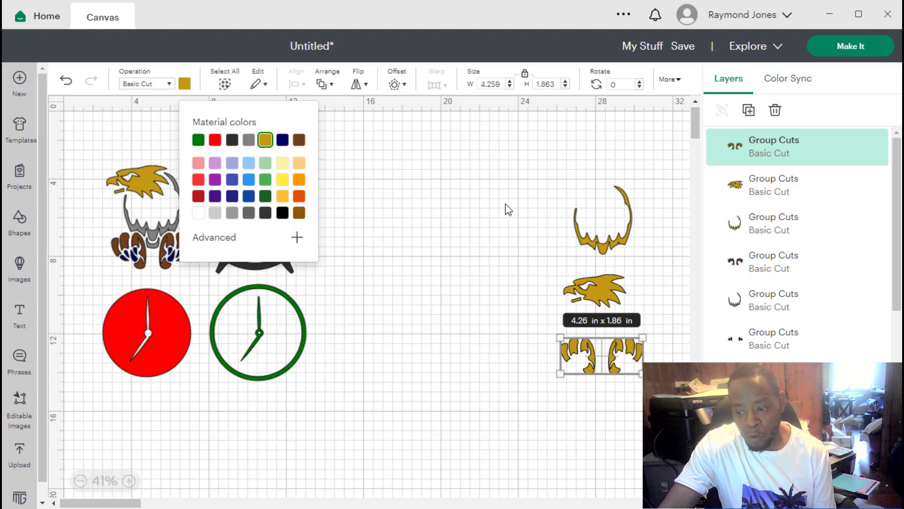
pyautogui.click(508, 210)
# Preview the whole project on the cutting mats and review how the pieces are split by color, including the gold mat.
pyautogui.moveTo(524, 154); pyautogui.dragTo(683, 417)
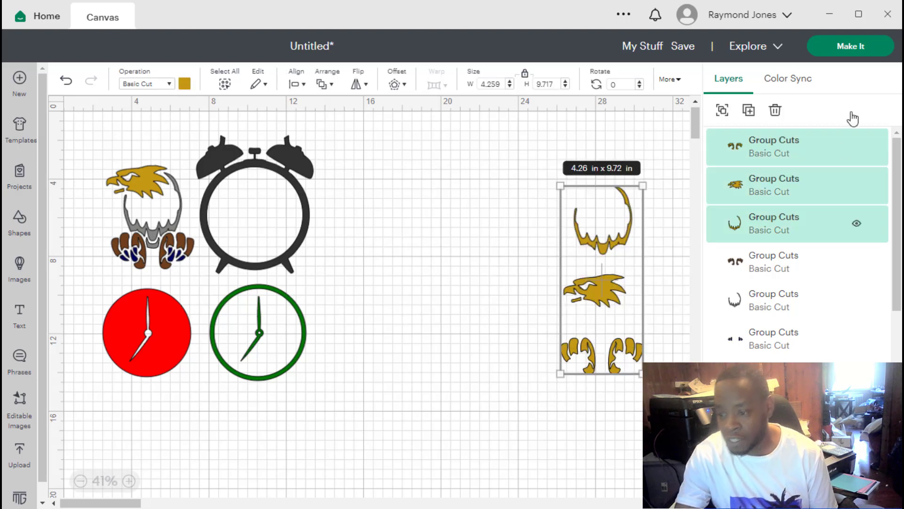
pyautogui.click(851, 47)
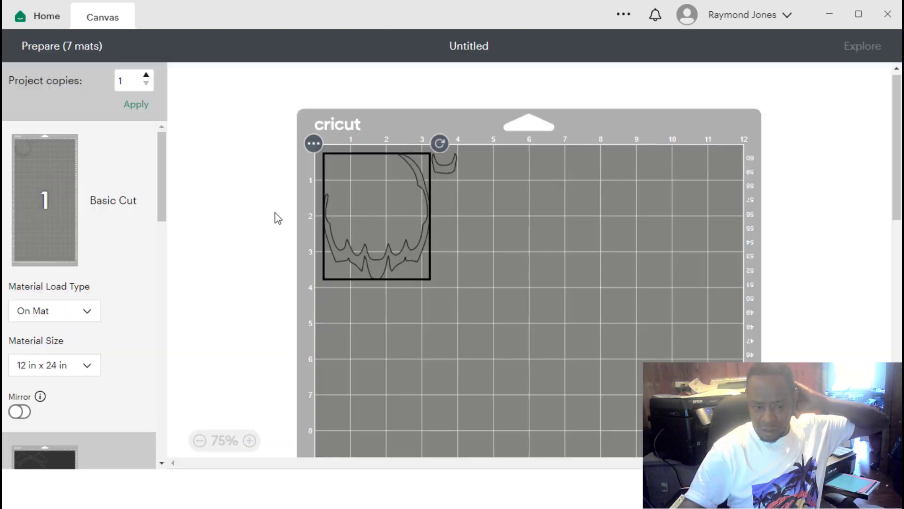
pyautogui.scroll(-5, 176, 284)
pyautogui.scroll(-3, 85, 301)
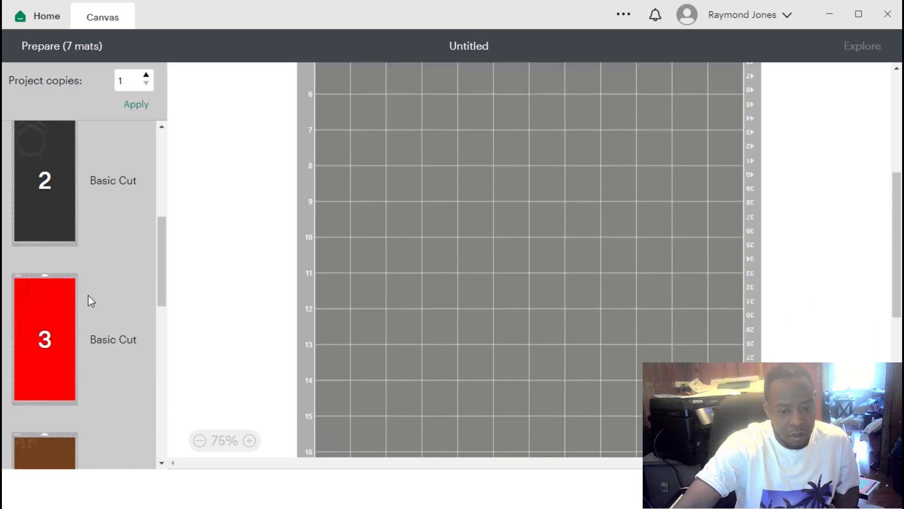
pyautogui.scroll(-10, 89, 295)
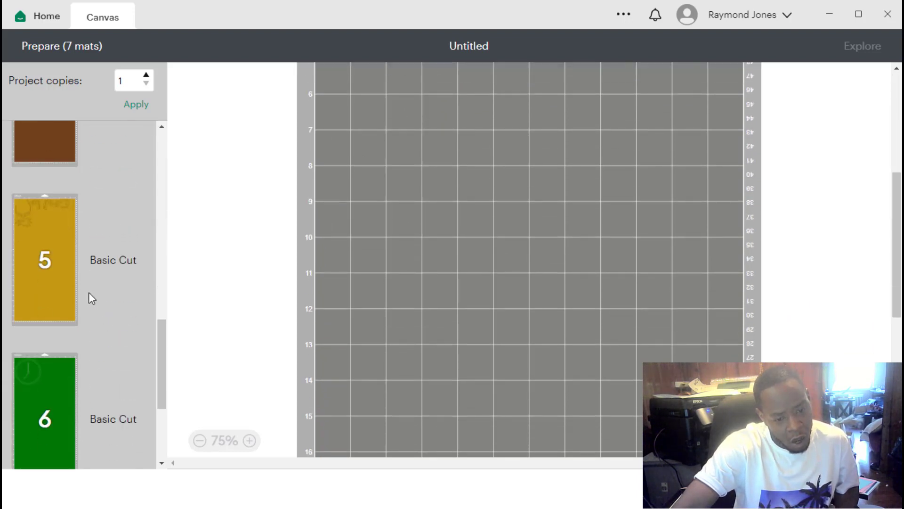
pyautogui.scroll(12, 89, 293)
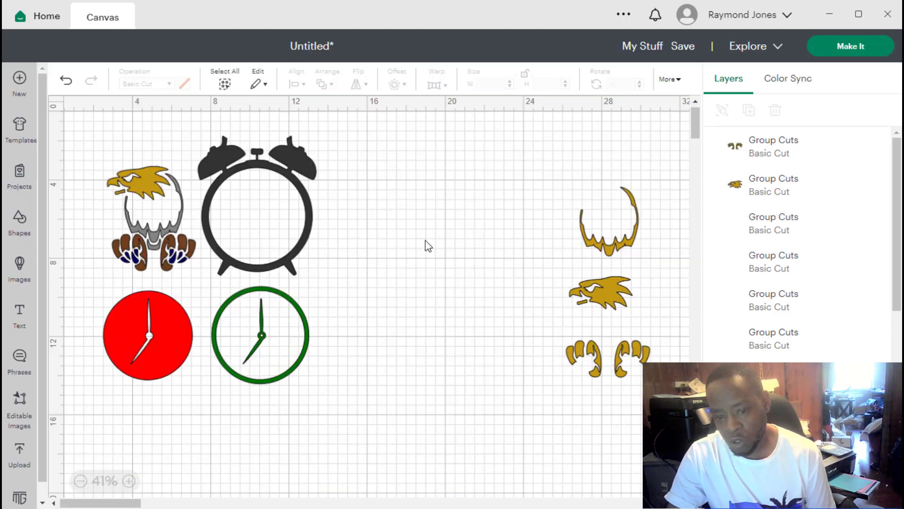
# Delete the original eagle, alarm clock and clock faces, and send only the three gold copies to the mat preview.
pyautogui.moveTo(349, 413); pyautogui.dragTo(26, 105)
pyautogui.press('Delete')
pyautogui.moveTo(504, 140); pyautogui.dragTo(680, 433)
pyautogui.click(848, 46)
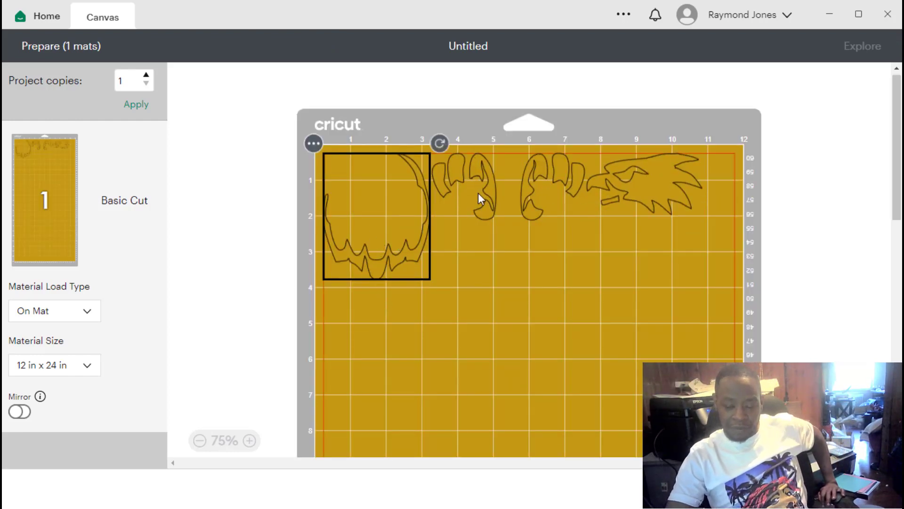
pyautogui.scroll(-3, 479, 210)
pyautogui.scroll(3, 478, 209)
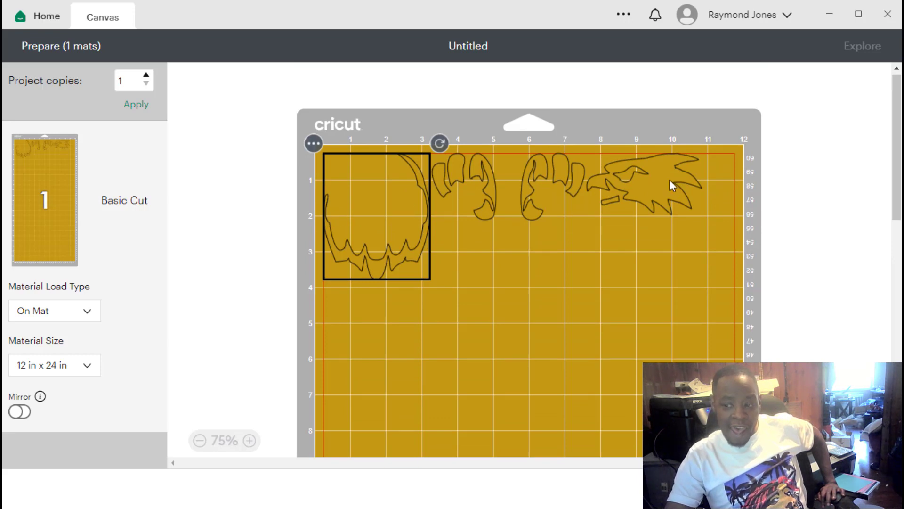
# Move the eagle head on the mat below the feathers, against the left cutting margin at about the 5 in mark.
pyautogui.click(655, 185)
pyautogui.moveTo(658, 187); pyautogui.dragTo(494, 446)
pyautogui.scroll(-1, 500, 228)
pyautogui.scroll(-7, 490, 193)
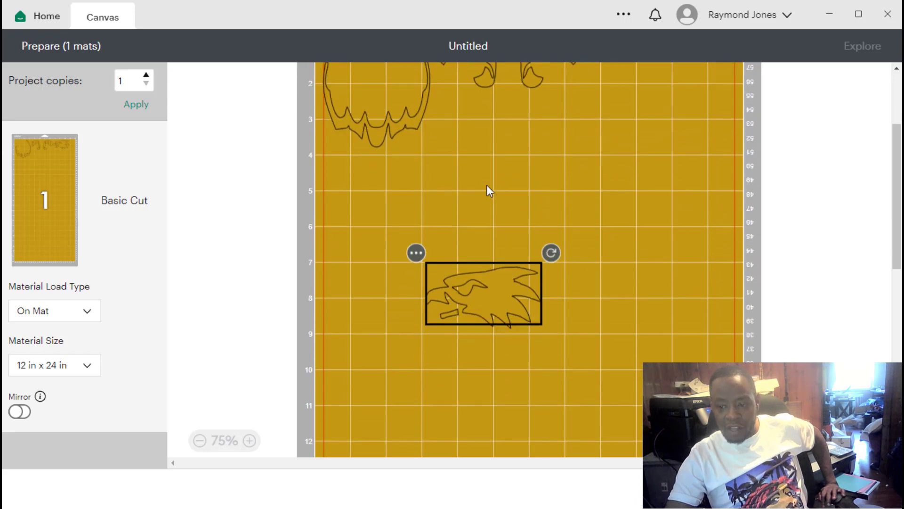
pyautogui.scroll(7, 426, 236)
pyautogui.scroll(2, 430, 217)
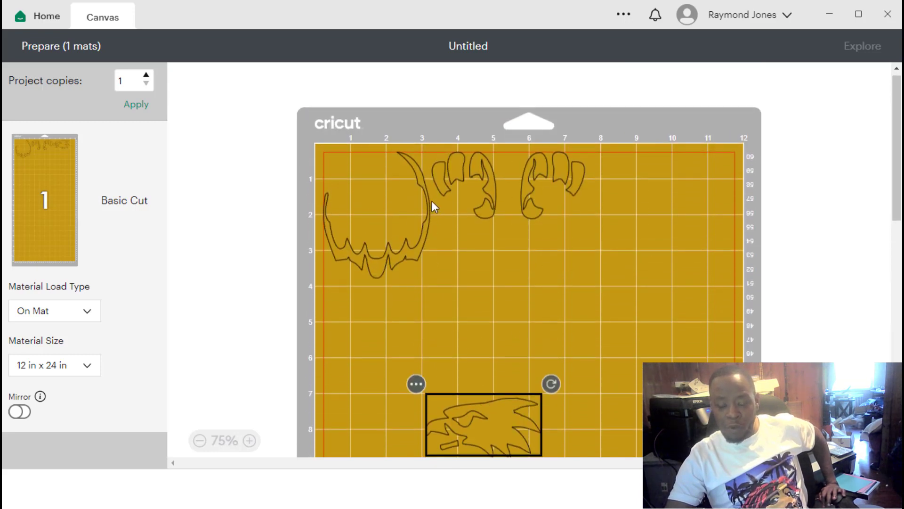
pyautogui.scroll(-9, 466, 240)
pyautogui.scroll(3, 453, 253)
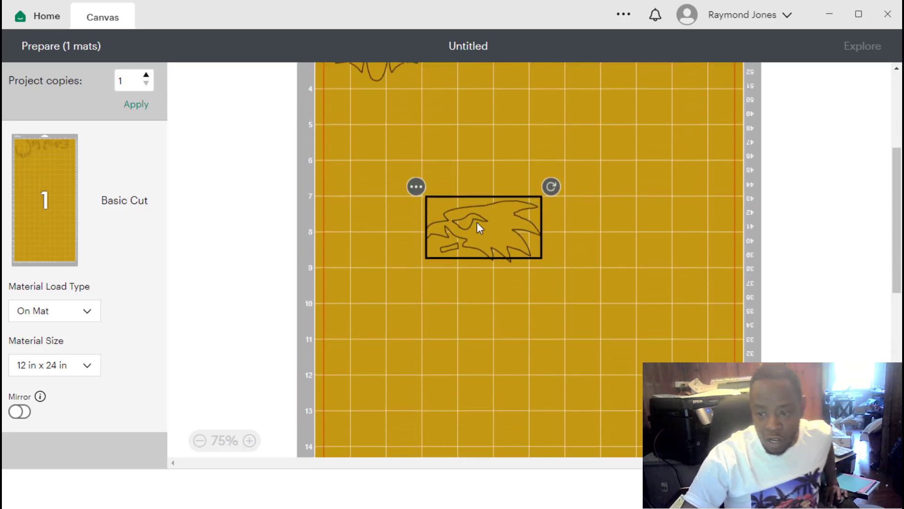
pyautogui.moveTo(495, 231); pyautogui.dragTo(394, 159)
pyautogui.moveTo(396, 156); pyautogui.dragTo(394, 157)
pyautogui.scroll(-3, 401, 197)
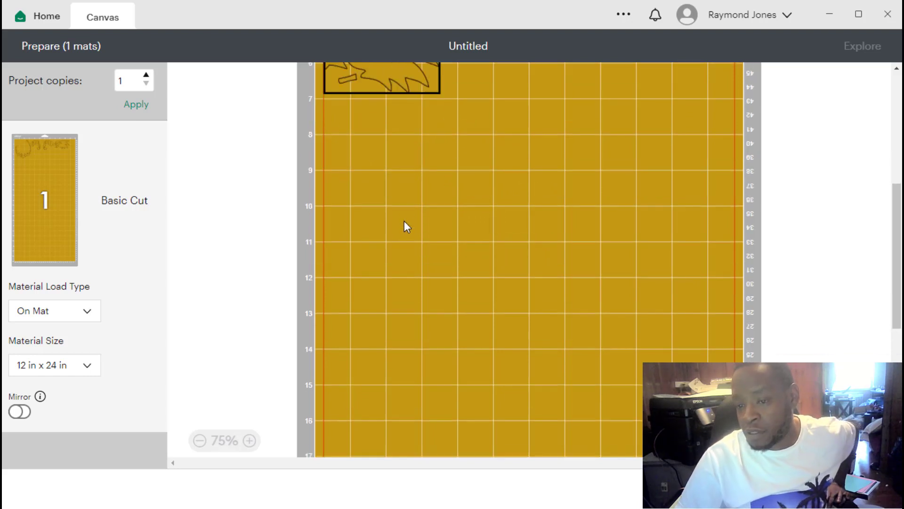
# Move the claws on the mat below the eagle head, against the left cutting margin at about the 8 in mark.
pyautogui.scroll(6, 416, 201)
pyautogui.click(479, 169)
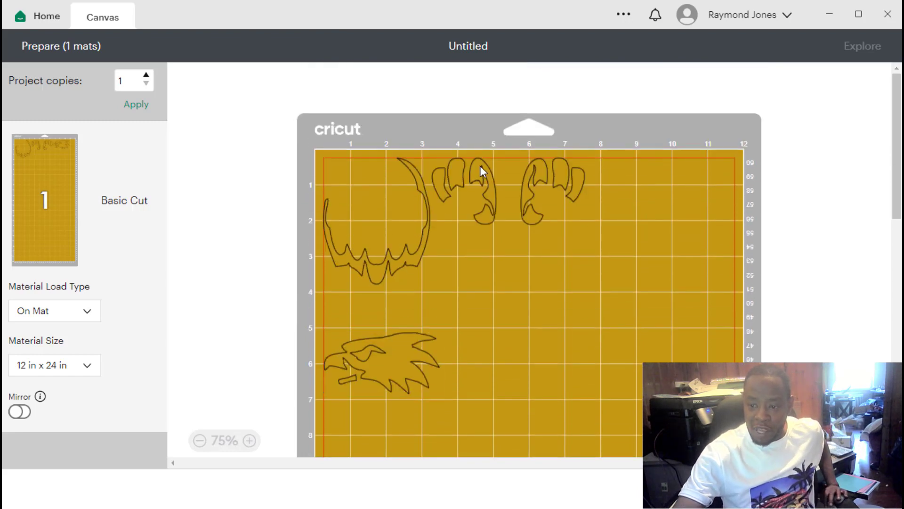
pyautogui.scroll(-3, 481, 170)
pyautogui.moveTo(526, 124); pyautogui.dragTo(411, 417)
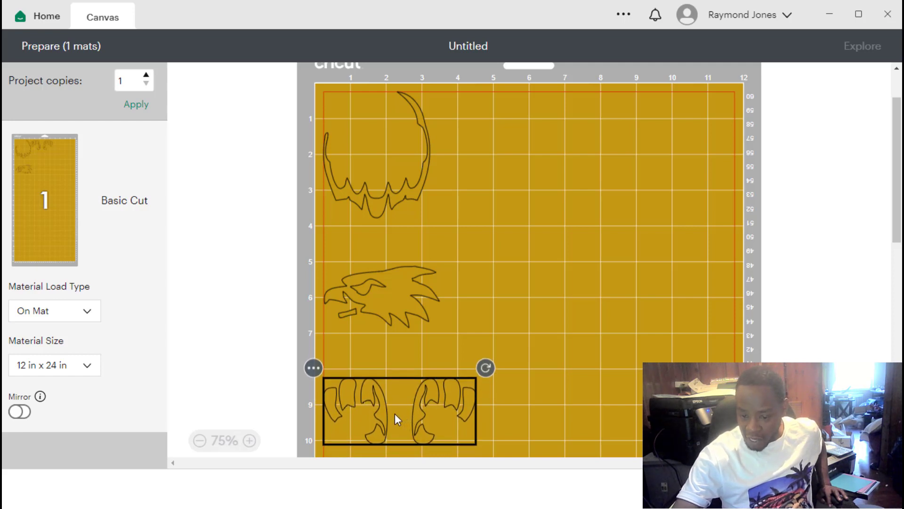
pyautogui.moveTo(395, 413); pyautogui.dragTo(396, 410)
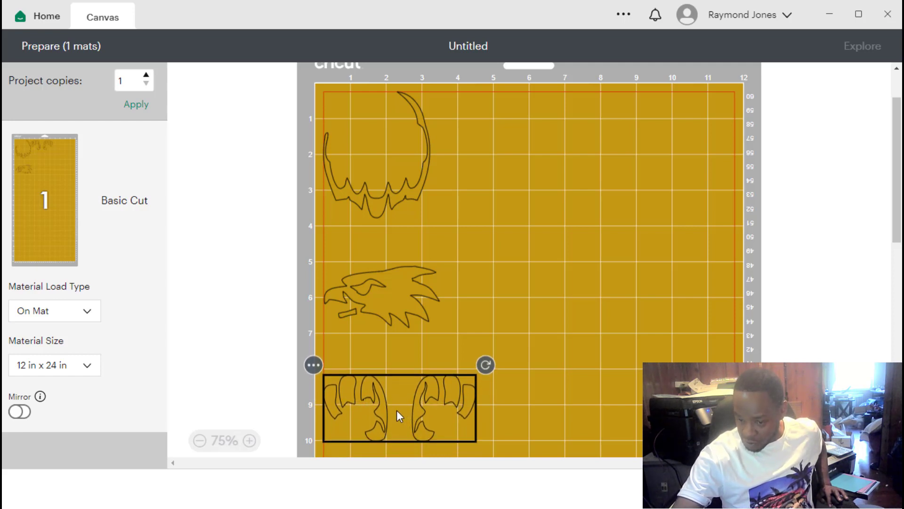
# Nudge the eagle head slightly up and inward from the mat's left cutting margin, and deselect it.
pyautogui.click(393, 279)
pyautogui.moveTo(390, 282); pyautogui.dragTo(395, 281)
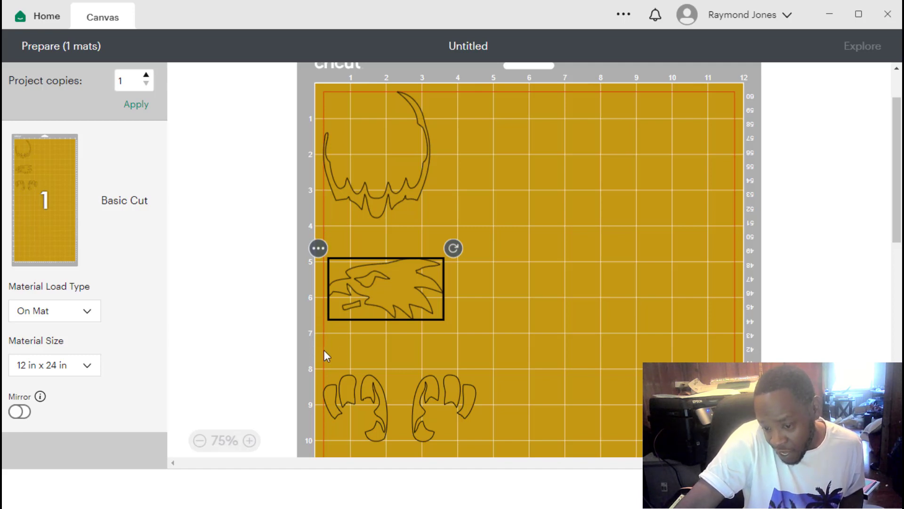
pyautogui.click(538, 308)
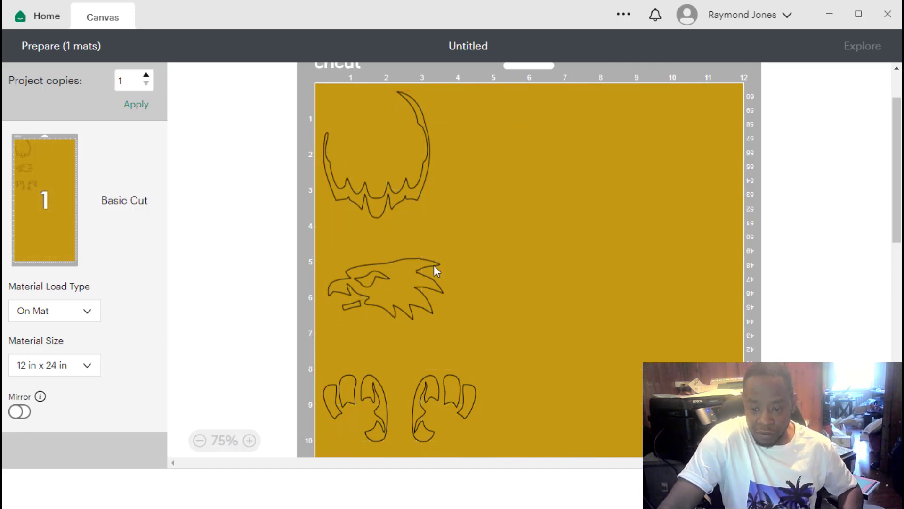
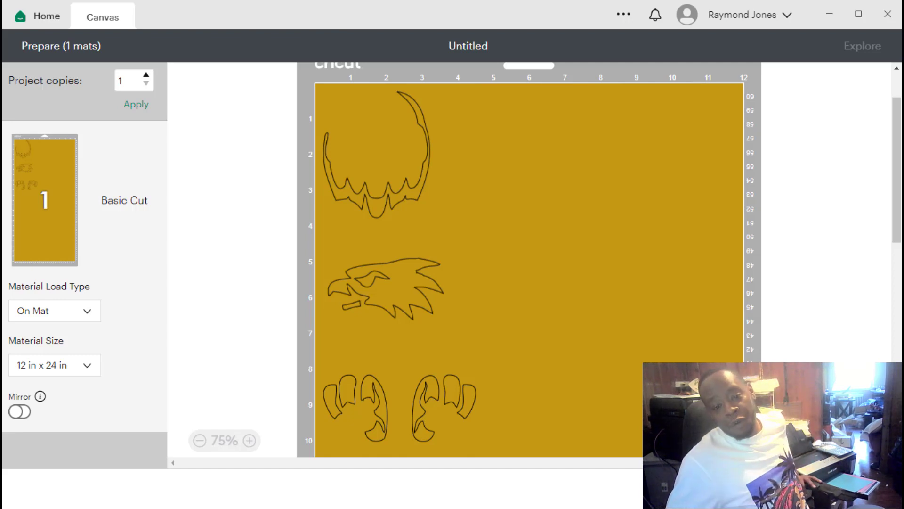
# Minimize Cricut Design Space, the TIME FLYS GUIDE.JPG viewer and the remaining open windows to reach the desktop.
pyautogui.click(829, 13)
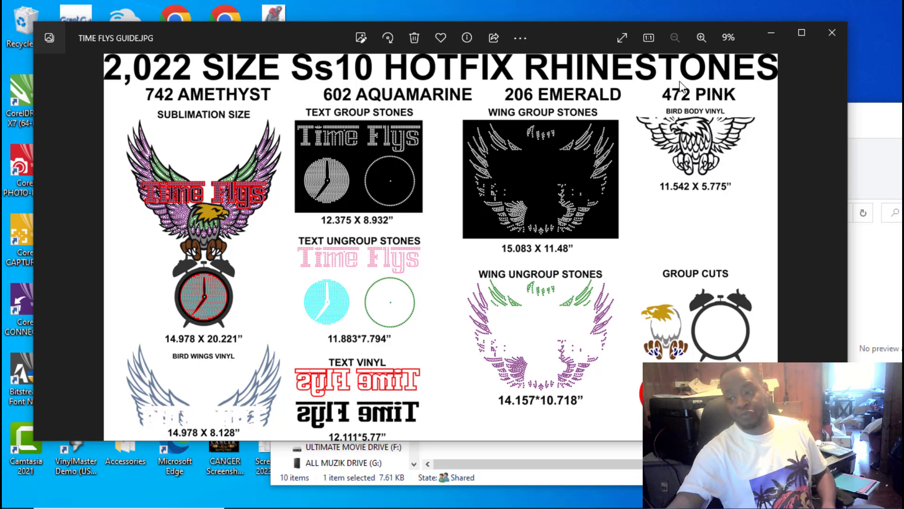
pyautogui.click(771, 36)
pyautogui.moveTo(830, 122); pyautogui.dragTo(639, 111)
pyautogui.click(717, 101)
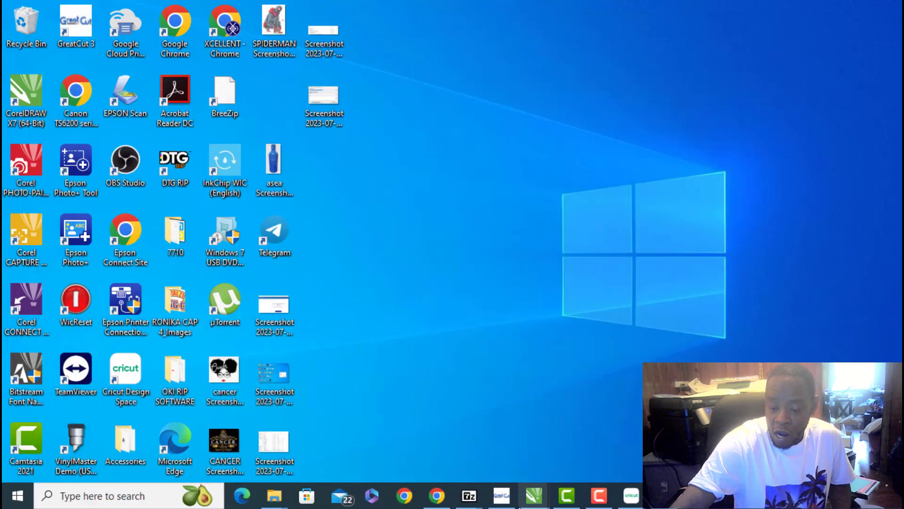
# Switch to Chrome and look through the differently colored shirt mockups in the TIME FLY'S ss10 Rhinestone Template listing on Etsy.
pyautogui.click(437, 495)
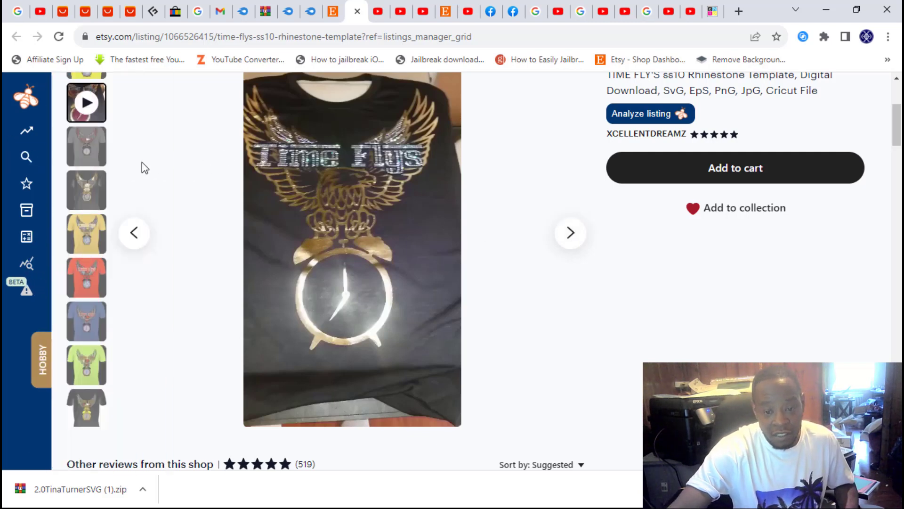
pyautogui.click(83, 142)
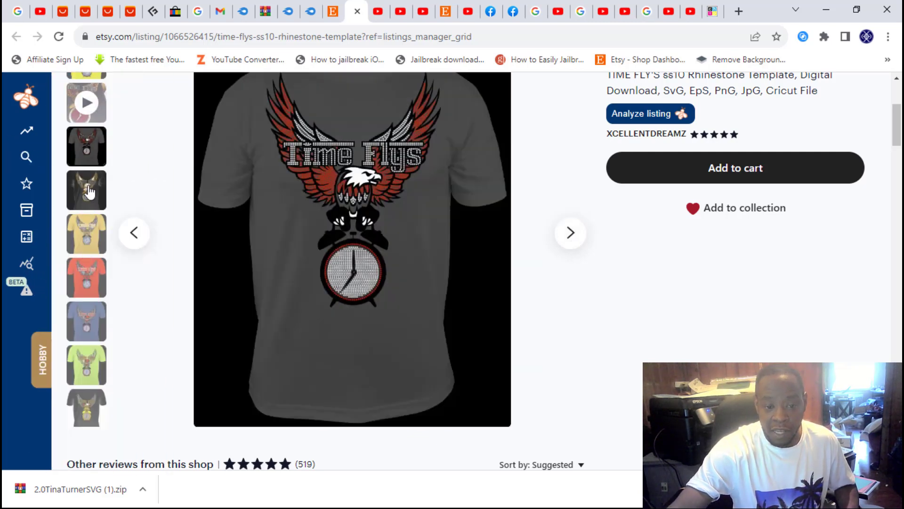
pyautogui.click(90, 191)
pyautogui.click(87, 233)
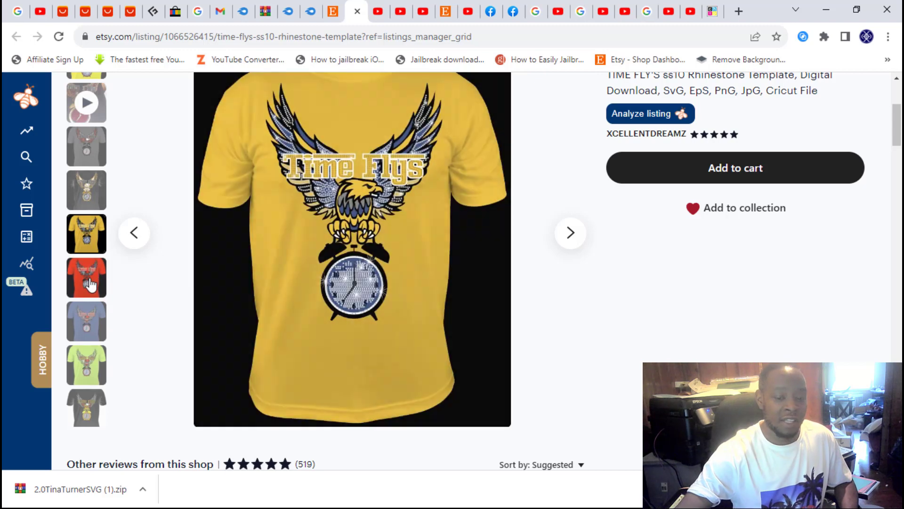
pyautogui.click(89, 281)
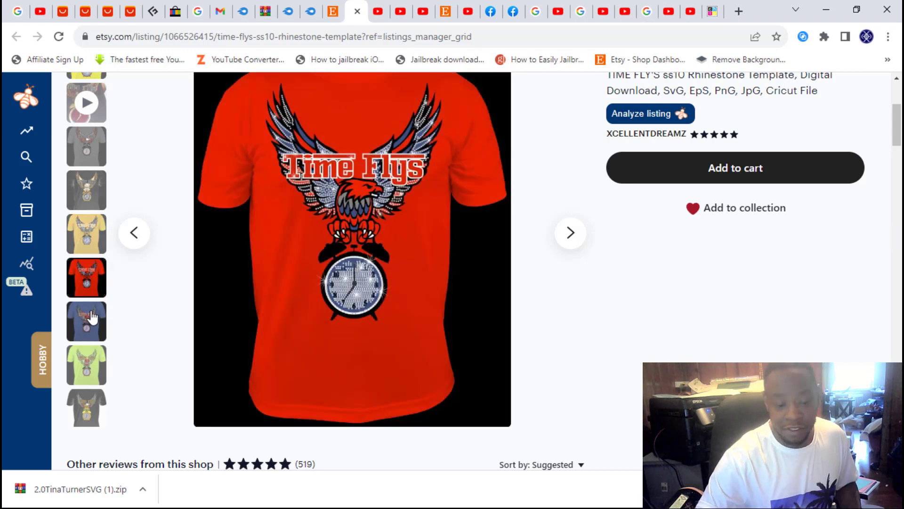
pyautogui.click(86, 329)
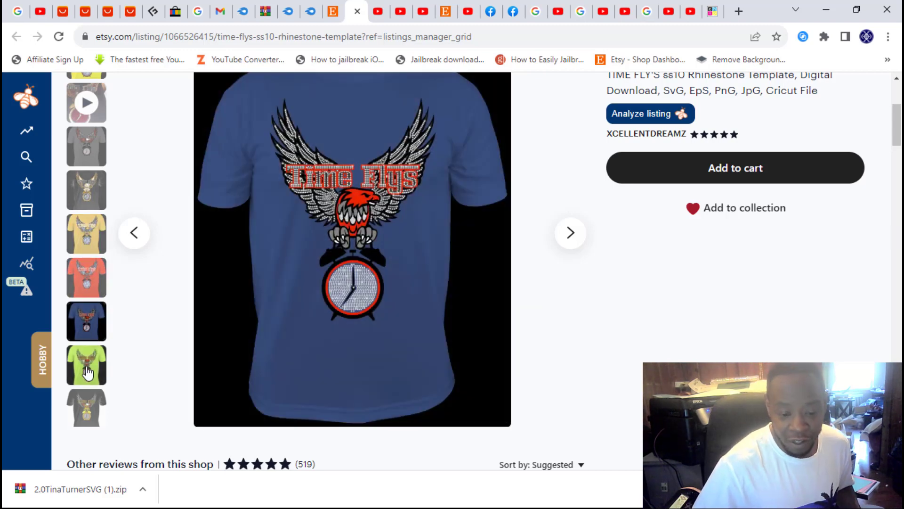
pyautogui.click(87, 372)
pyautogui.scroll(-1, 88, 396)
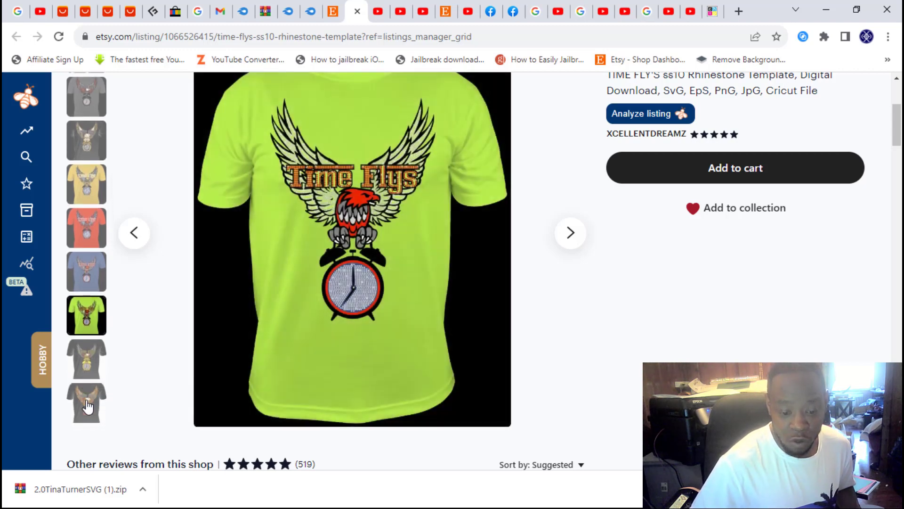
pyautogui.click(88, 405)
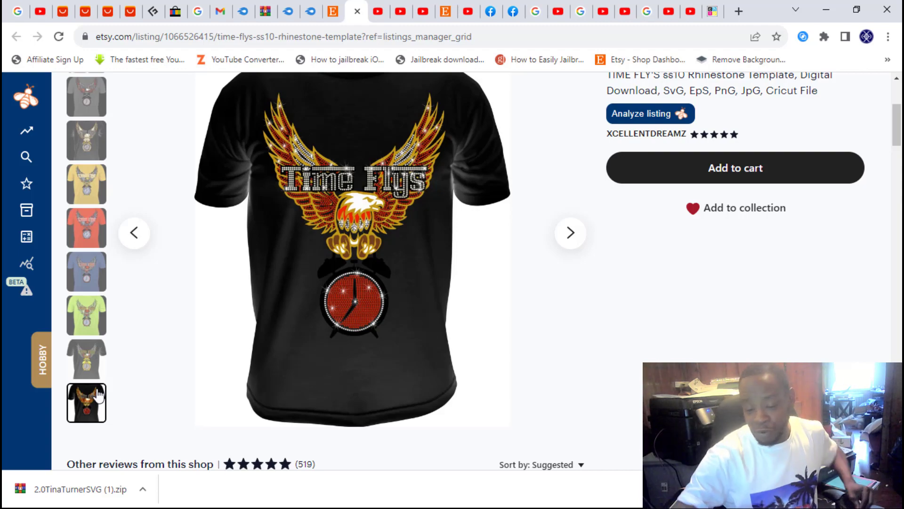
# Examine the enlarged yellow shirt mockup and the listing's video of the finished shirt, and minimize the browser.
pyautogui.scroll(3, 488, 280)
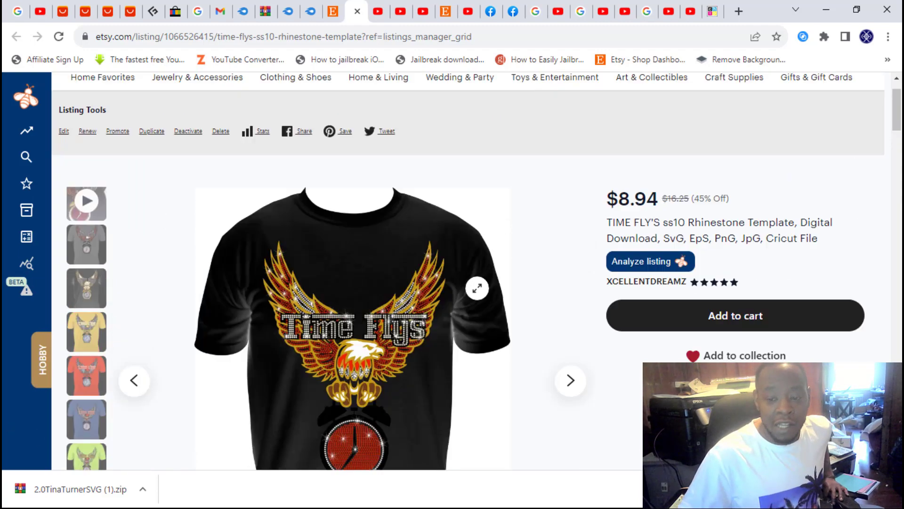
pyautogui.scroll(-2, 571, 303)
pyautogui.click(571, 300)
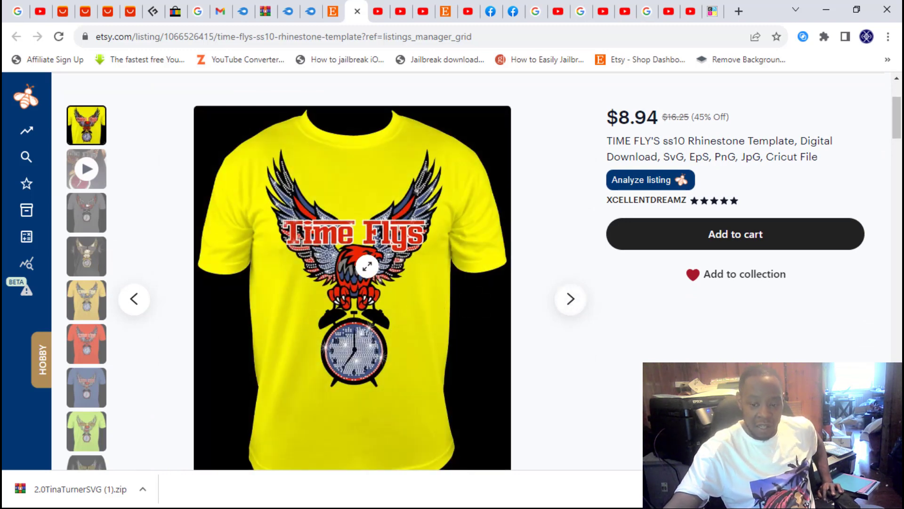
pyautogui.click(367, 266)
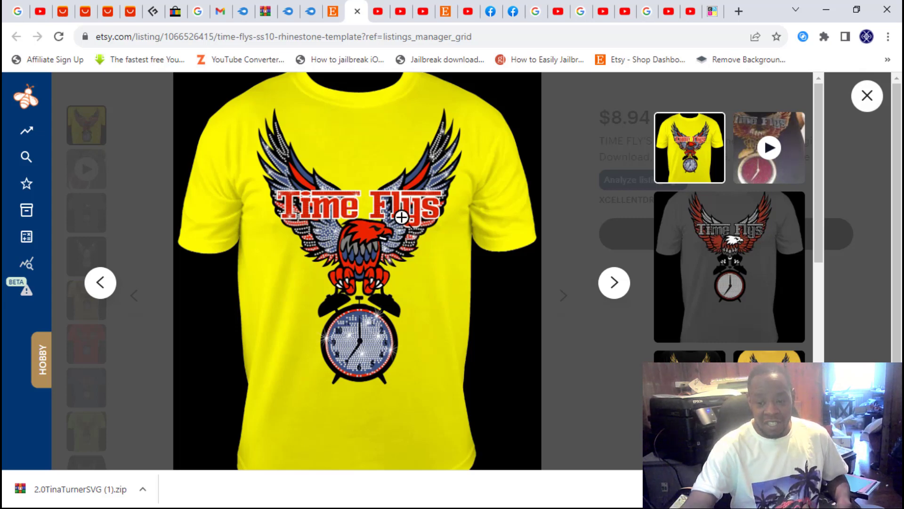
pyautogui.scroll(-1, 365, 155)
pyautogui.scroll(1, 364, 145)
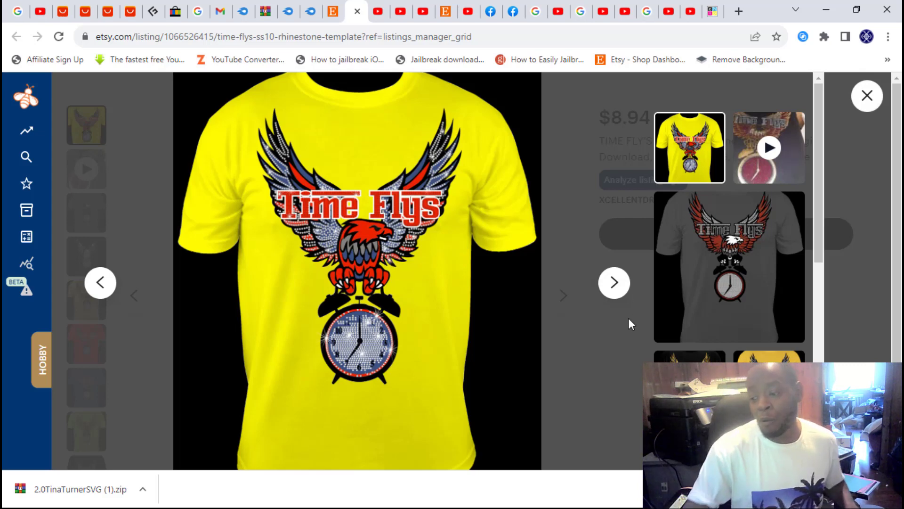
pyautogui.click(614, 284)
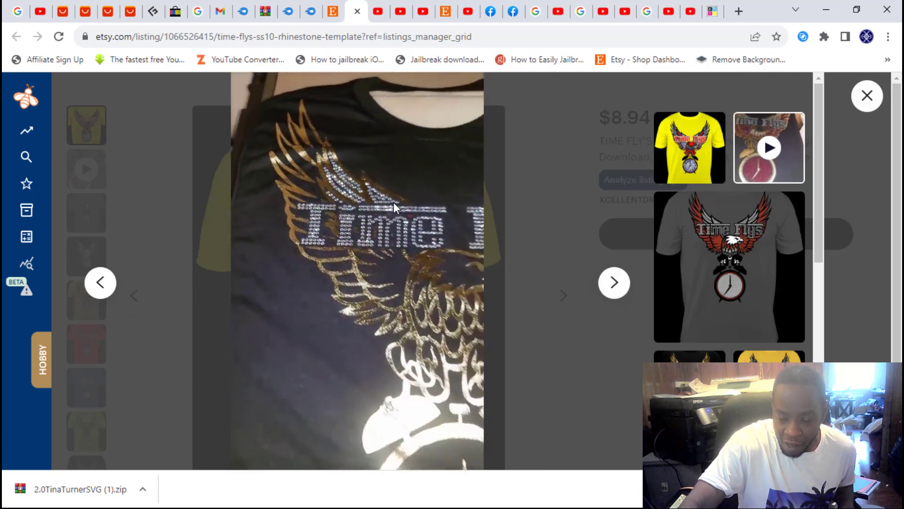
pyautogui.click(867, 96)
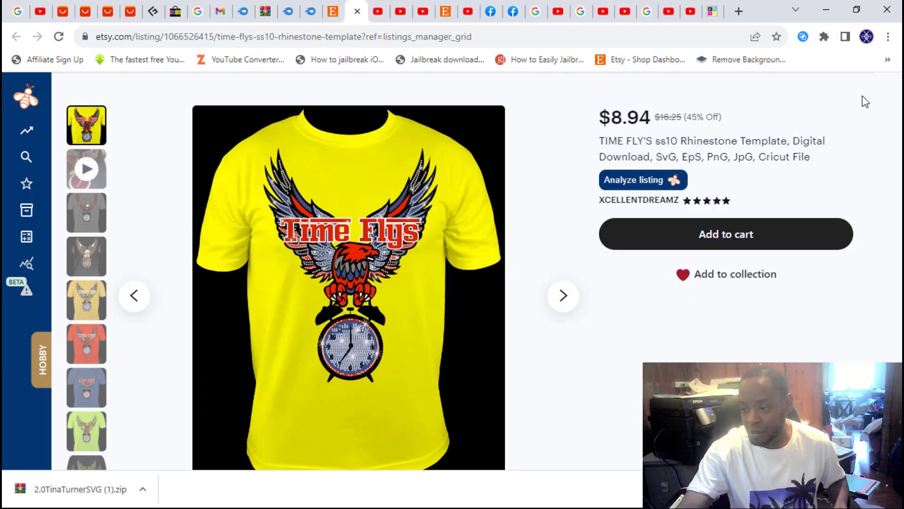
pyautogui.click(826, 12)
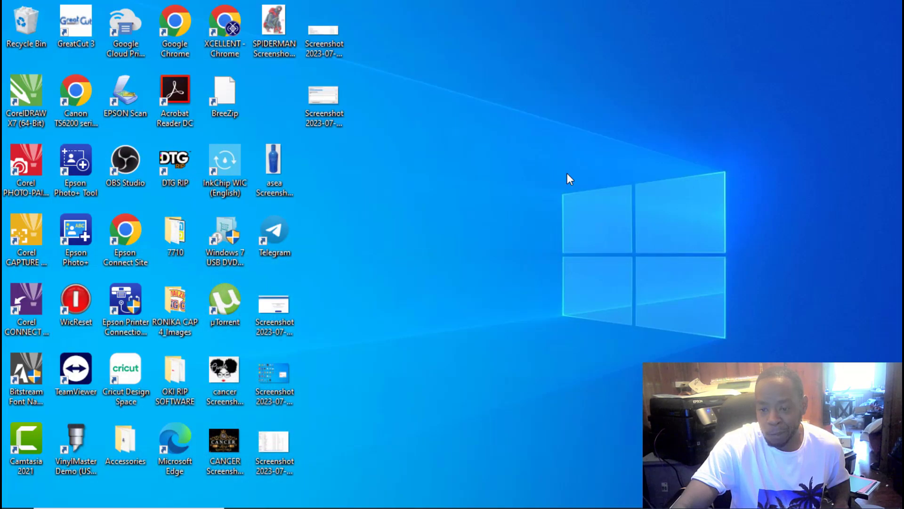
# Return to Cricut Design Space, leave the mat preview and delete the feathers, eagle head and claws from the canvas.
pyautogui.click(630, 496)
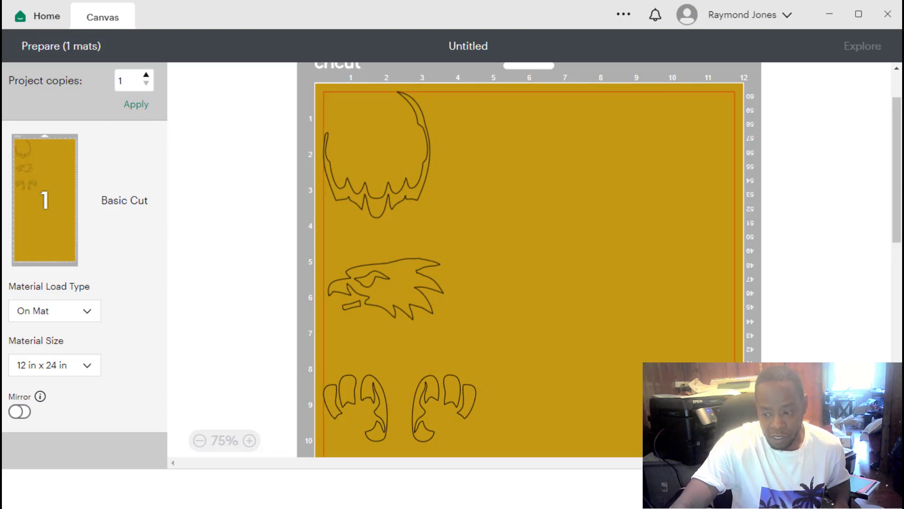
pyautogui.press('Escape')
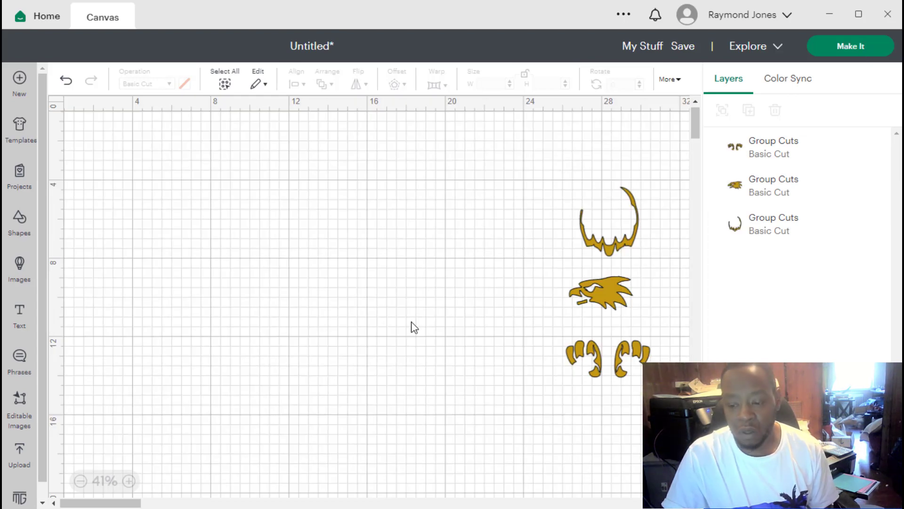
pyautogui.moveTo(513, 151); pyautogui.dragTo(691, 439)
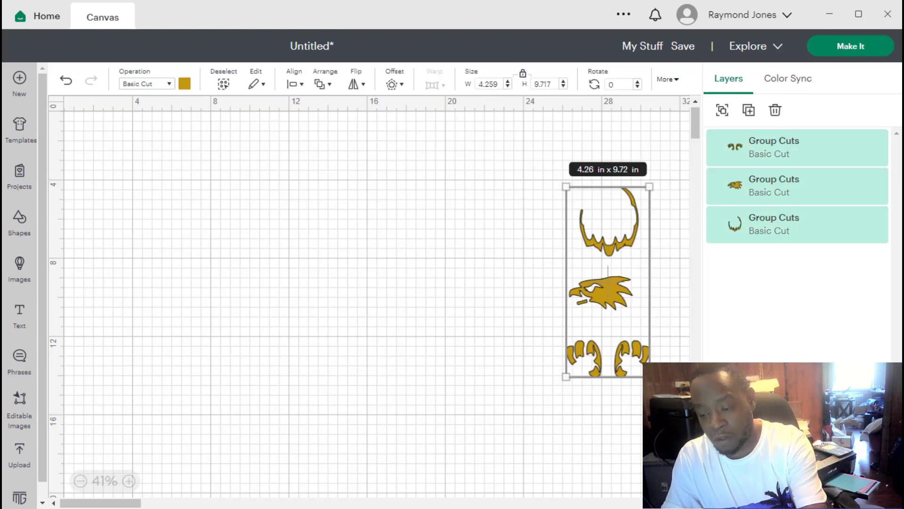
pyautogui.press('Delete')
# Upload the TEXT GROUP STONES file from the TIME FLYS REDONE folder and add it to the canvas.
pyautogui.click(19, 450)
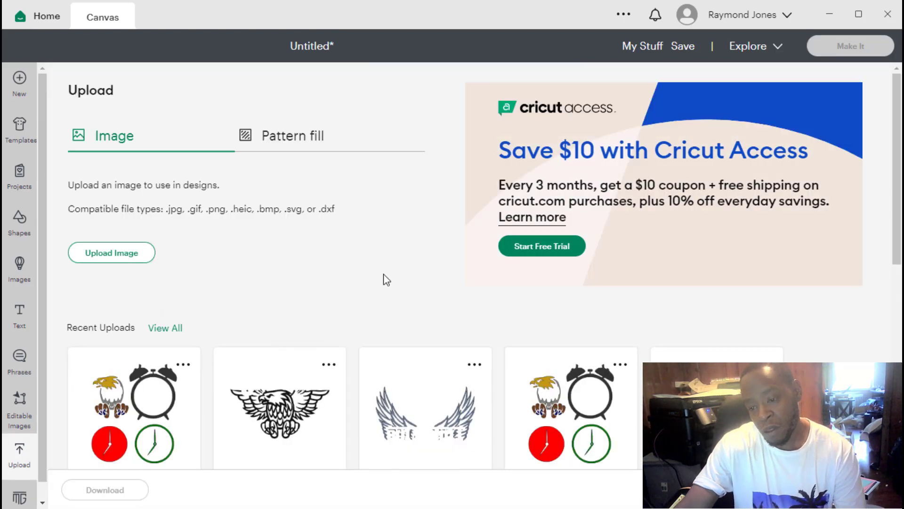
pyautogui.click(125, 254)
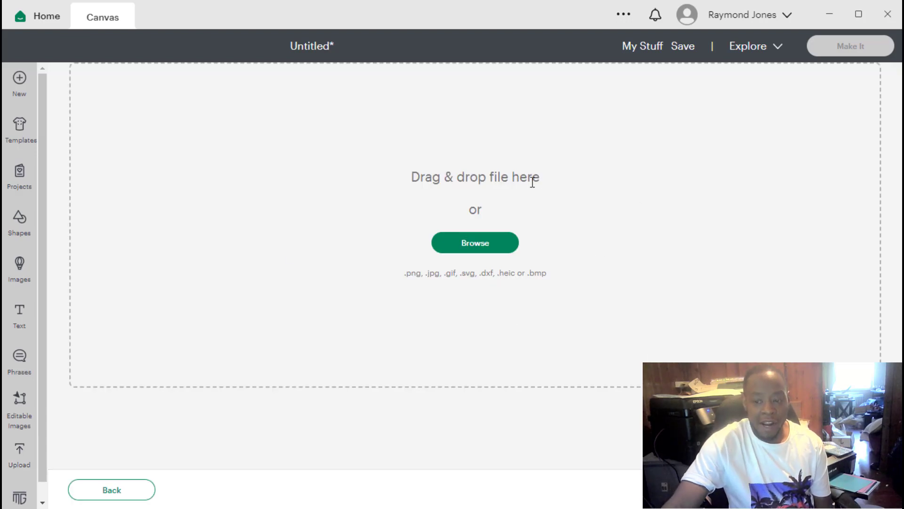
pyautogui.click(490, 244)
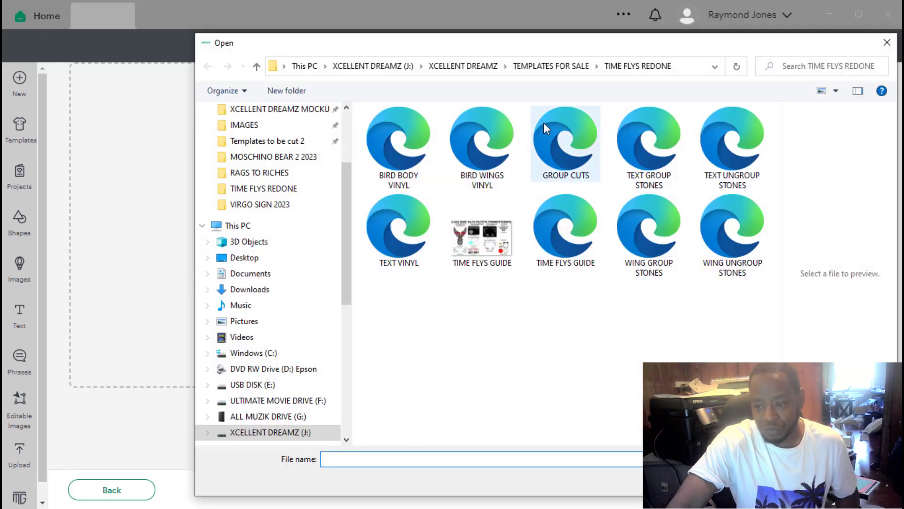
pyautogui.click(644, 157)
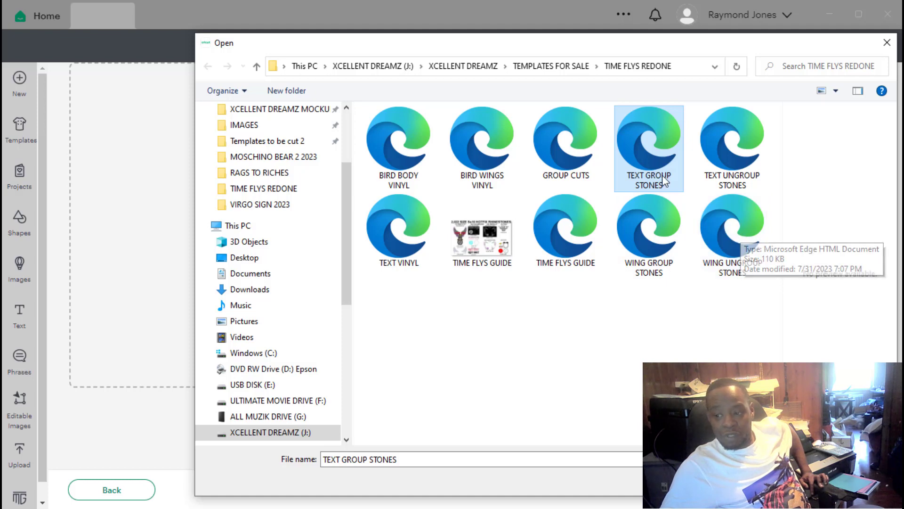
pyautogui.doubleClick(657, 134)
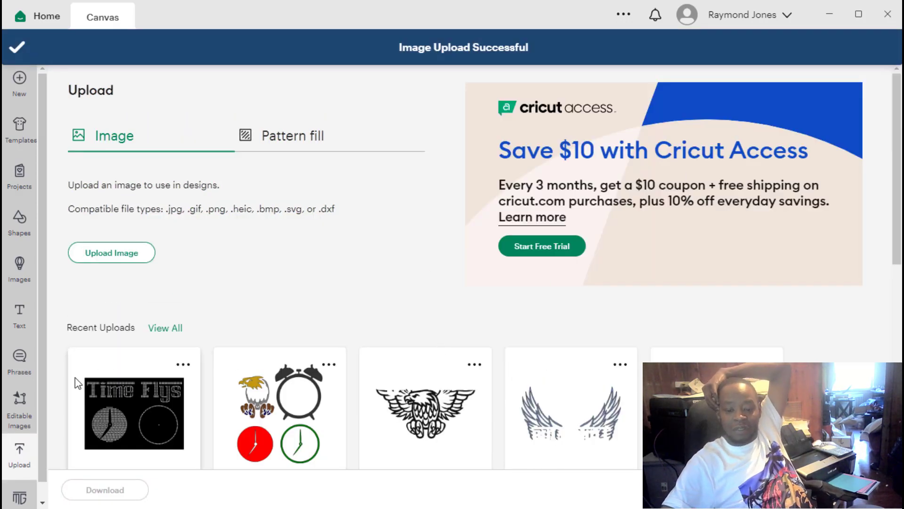
pyautogui.click(143, 400)
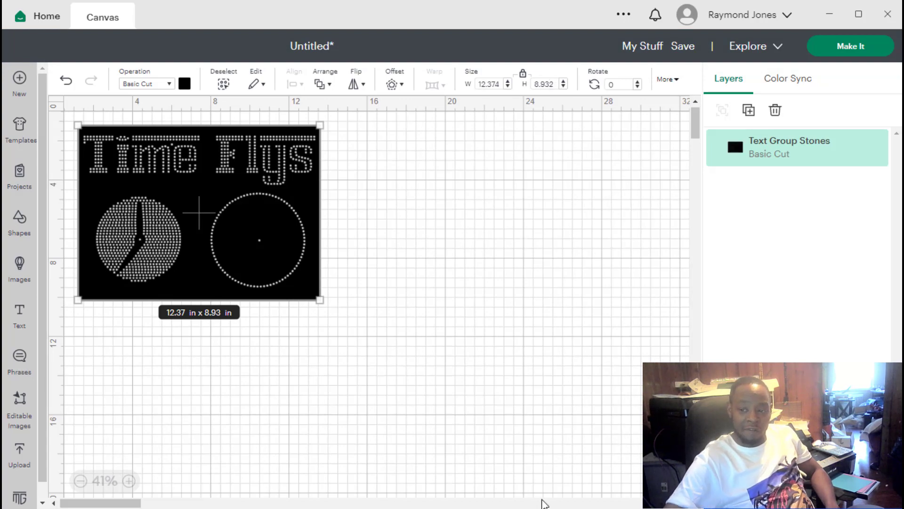
# Check the Text Group Stones size in TIME FLYS GUIDE.JPG, set the template's width to 12.375 in with proportions unlocked, and relock them.
pyautogui.click(830, 15)
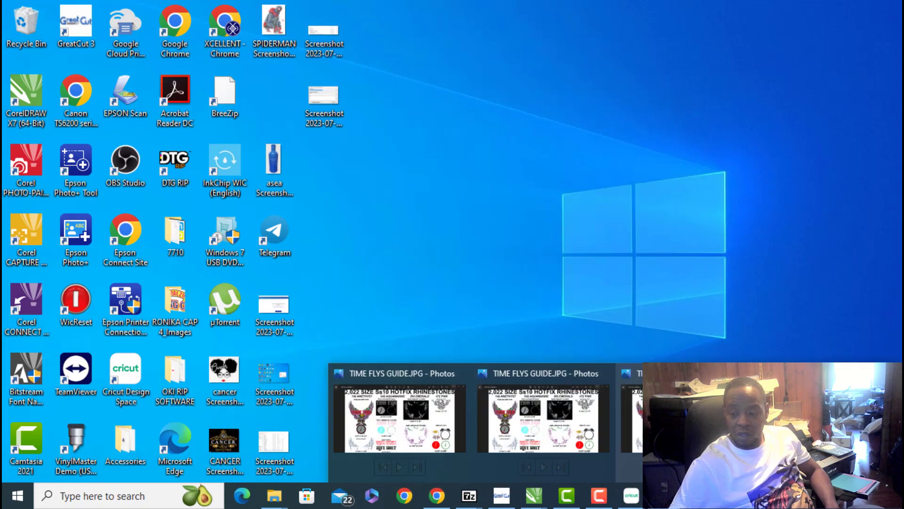
pyautogui.click(776, 362)
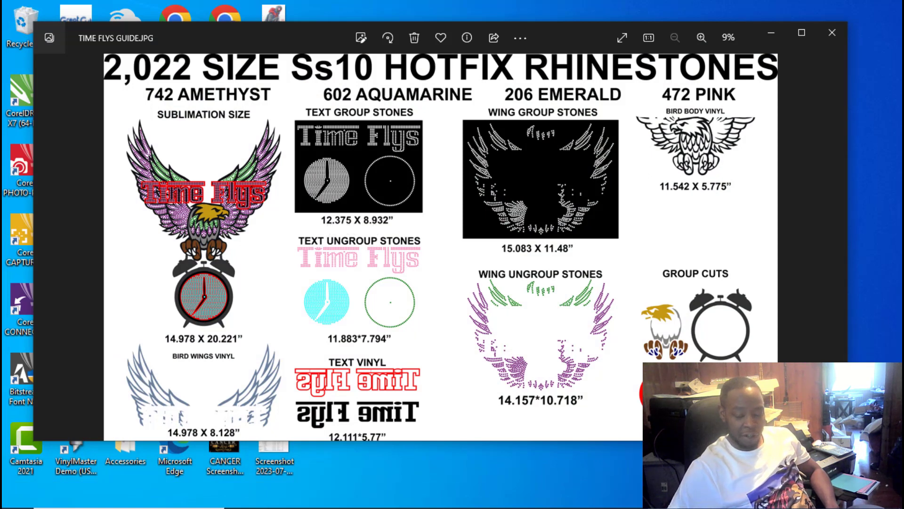
pyautogui.moveTo(532, 505)
pyautogui.click(631, 496)
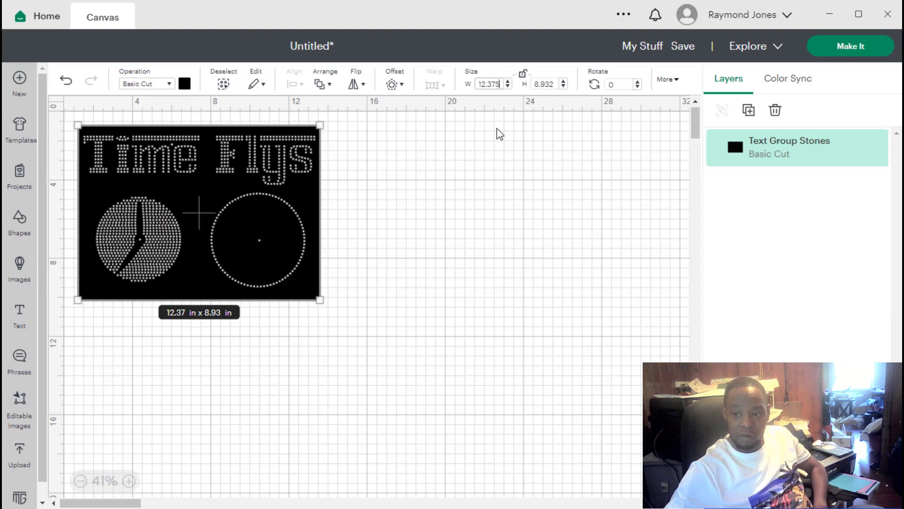
pyautogui.click(757, 238)
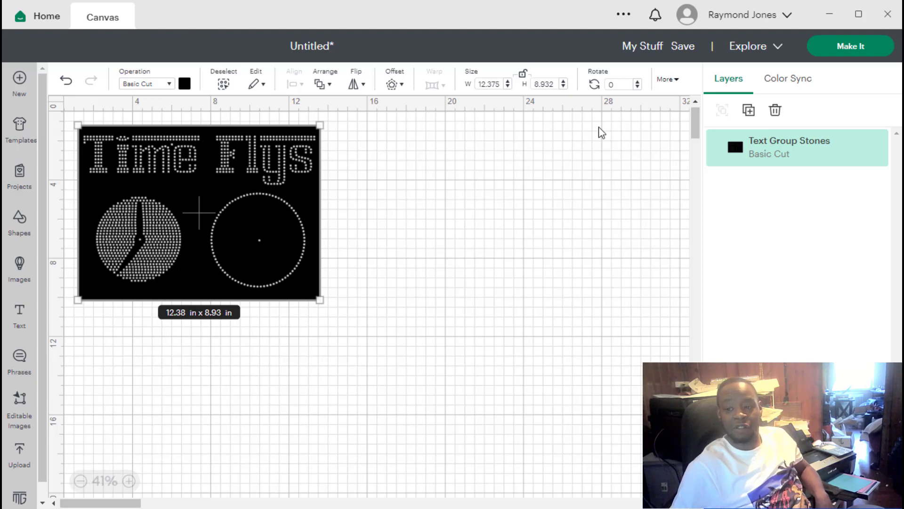
pyautogui.click(523, 74)
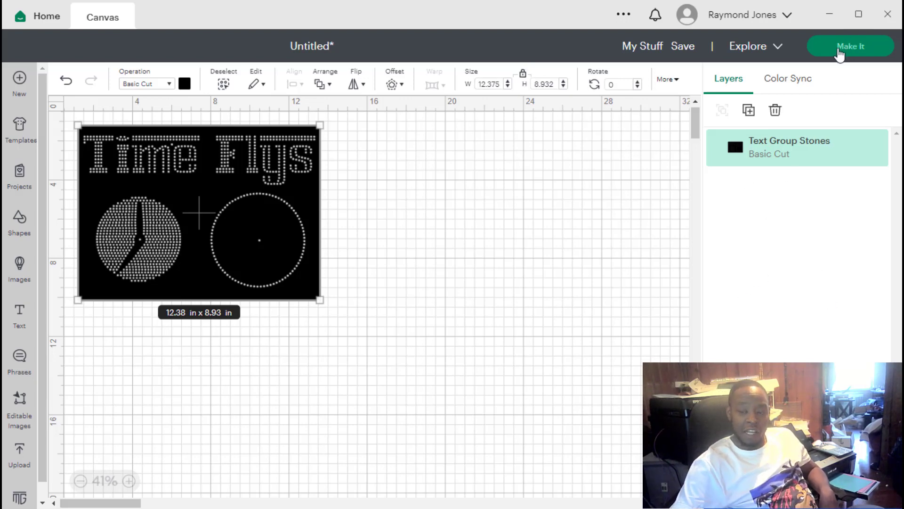
# Open the mat preview for the Text Group Stones template and examine its placement and the rhinestone circles of the lettering up close.
pyautogui.click(840, 49)
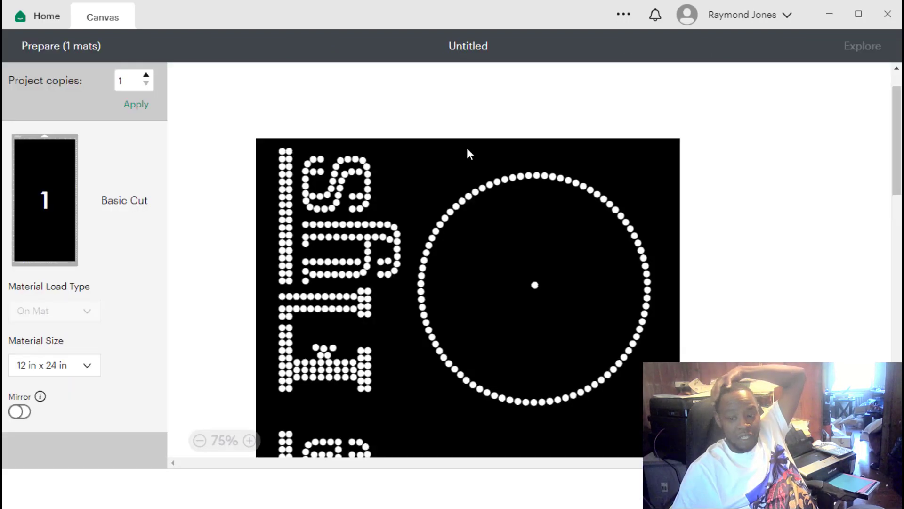
pyautogui.scroll(-10, 411, 169)
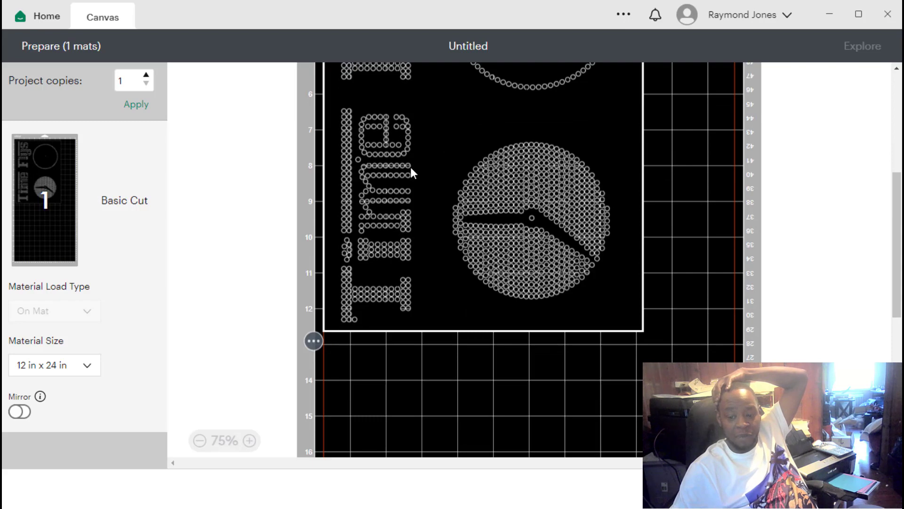
pyautogui.scroll(10, 411, 168)
pyautogui.scroll(-2, 411, 168)
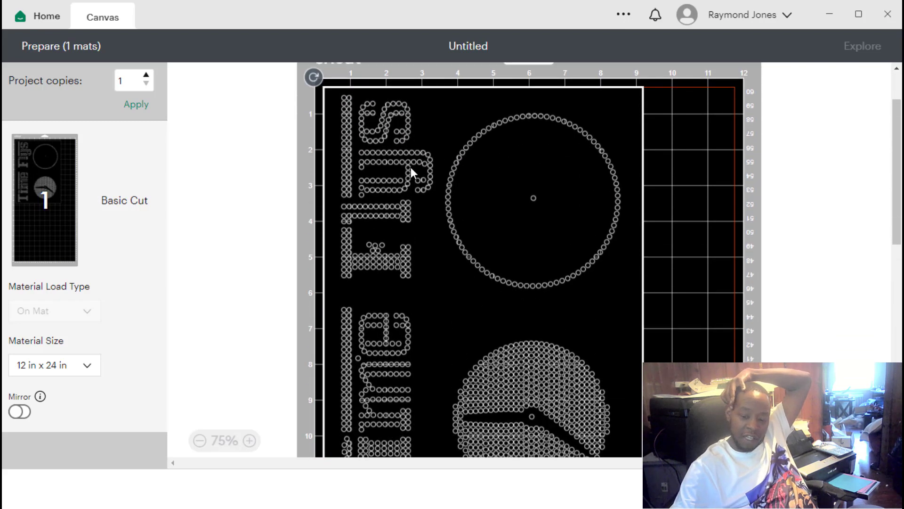
pyautogui.scroll(-4, 411, 168)
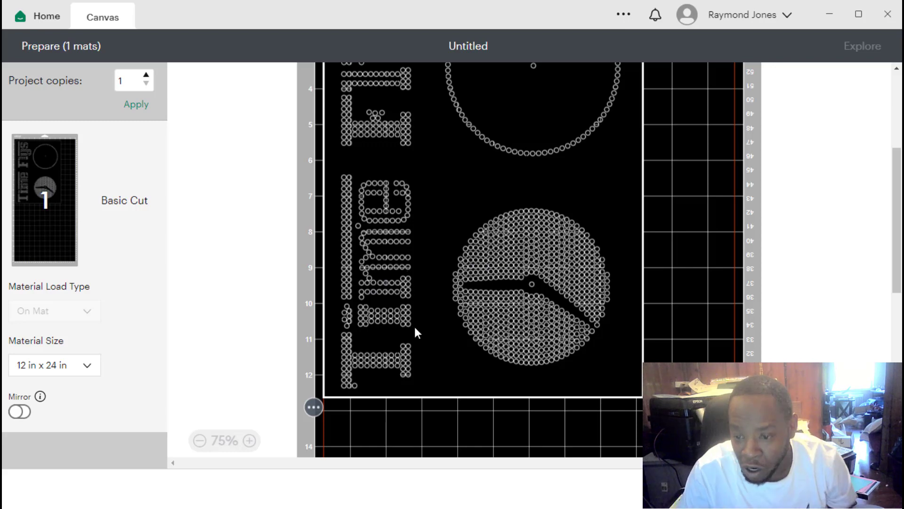
pyautogui.scroll(2, 388, 197)
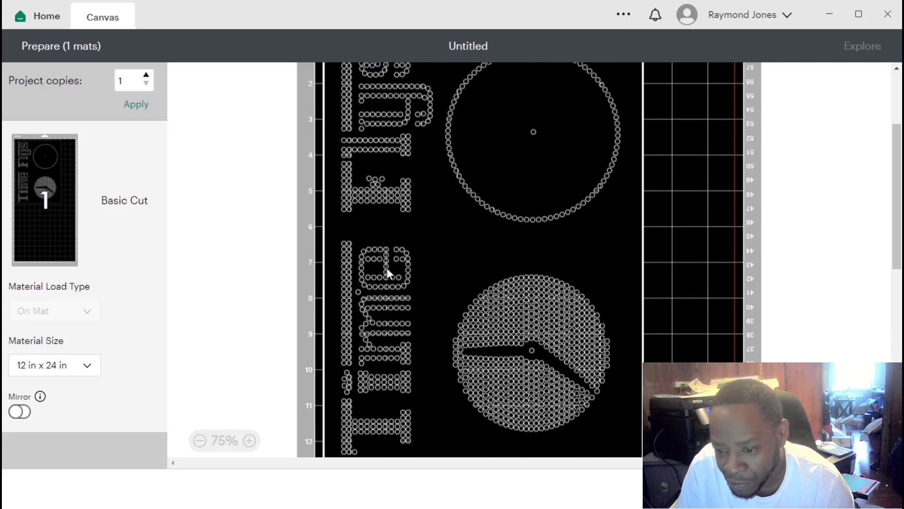
pyautogui.keyDown('ctrl'); pyautogui.scroll(10, 387, 267); pyautogui.keyUp('ctrl')
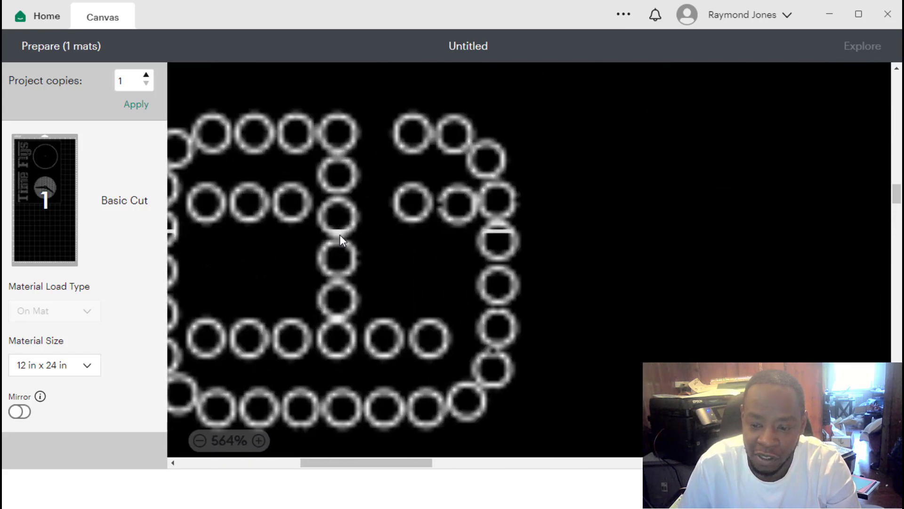
pyautogui.keyDown('ctrl'); pyautogui.scroll(-10, 340, 234); pyautogui.keyUp('ctrl')
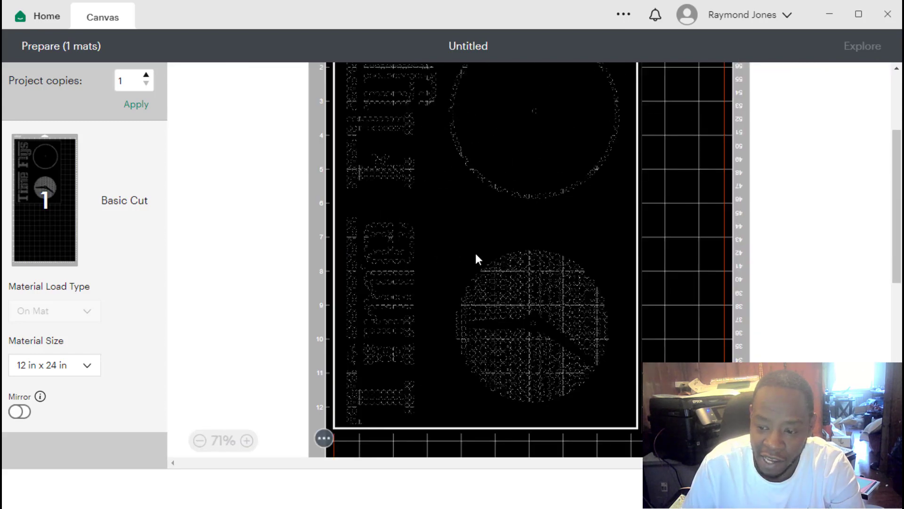
# Finish checking the Text Group Stones placement on the mat, leave the preview and delete the template from the canvas.
pyautogui.scroll(-2, 529, 247)
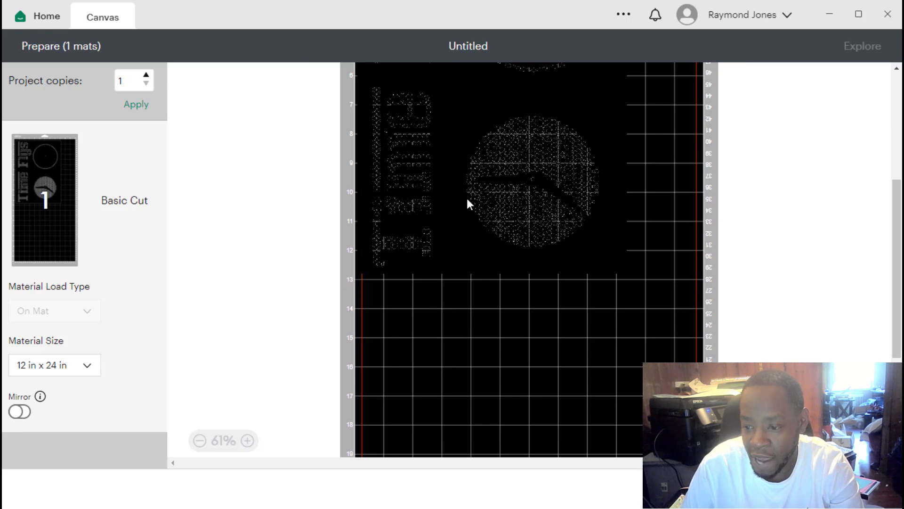
pyautogui.scroll(-2, 424, 227)
pyautogui.scroll(2, 352, 167)
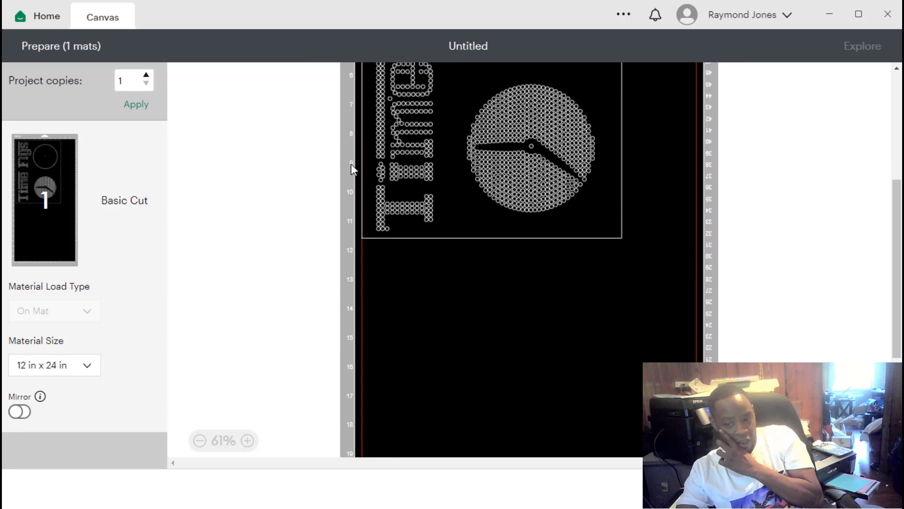
pyautogui.scroll(3, 556, 295)
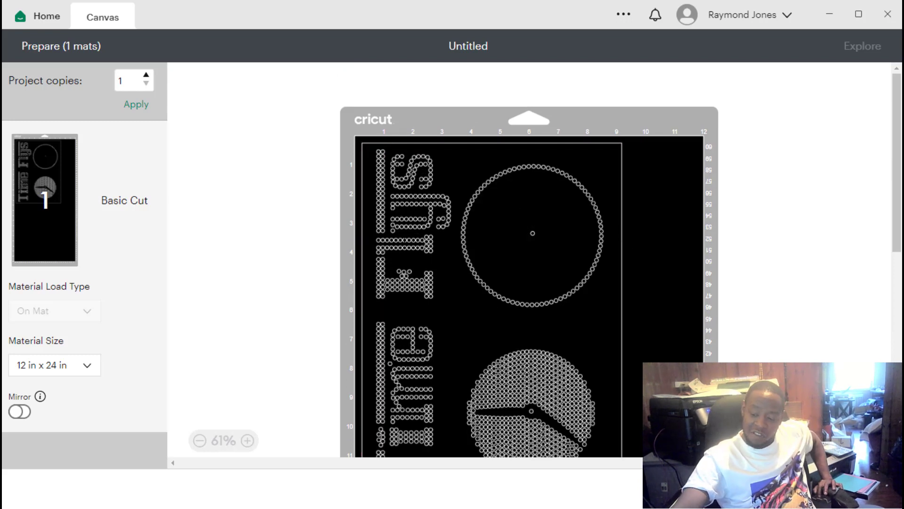
pyautogui.press('Escape')
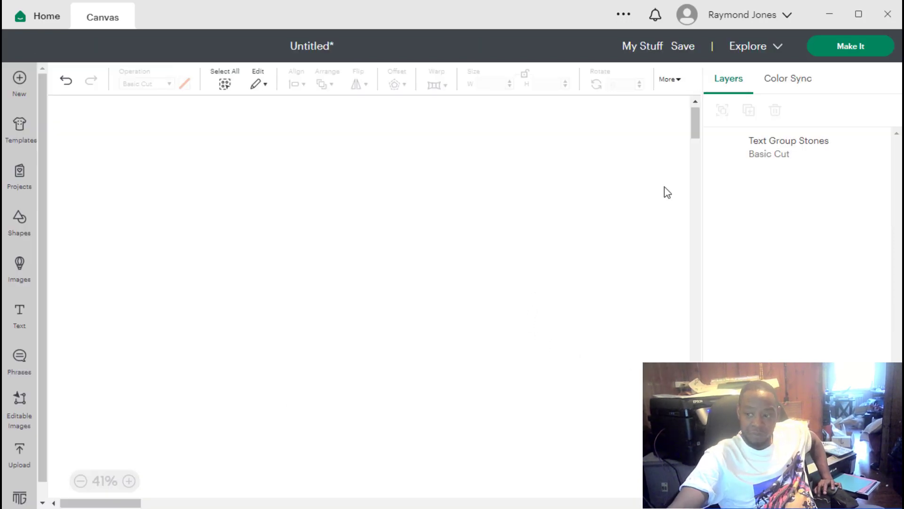
pyautogui.click(290, 175)
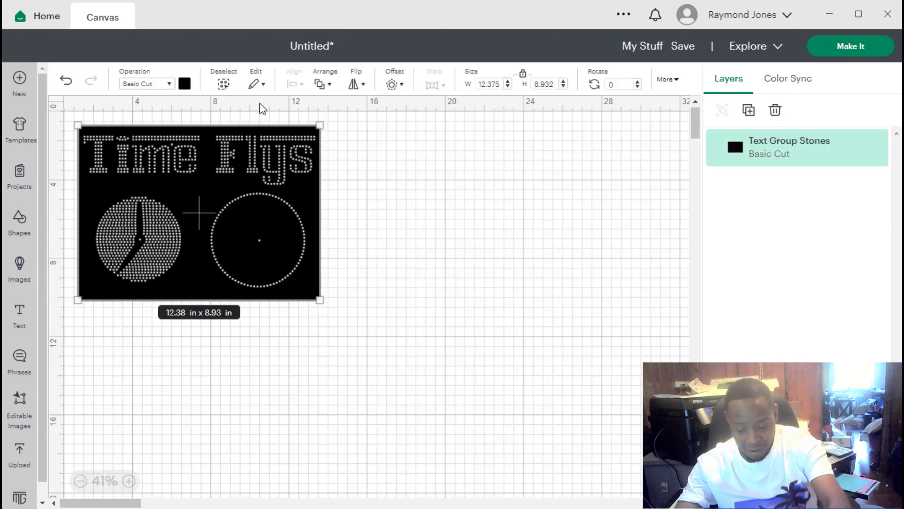
pyautogui.press('Delete')
# Upload the WING GROUP STONES file from the TIME FLYS REDONE folder and add it to the canvas.
pyautogui.click(19, 452)
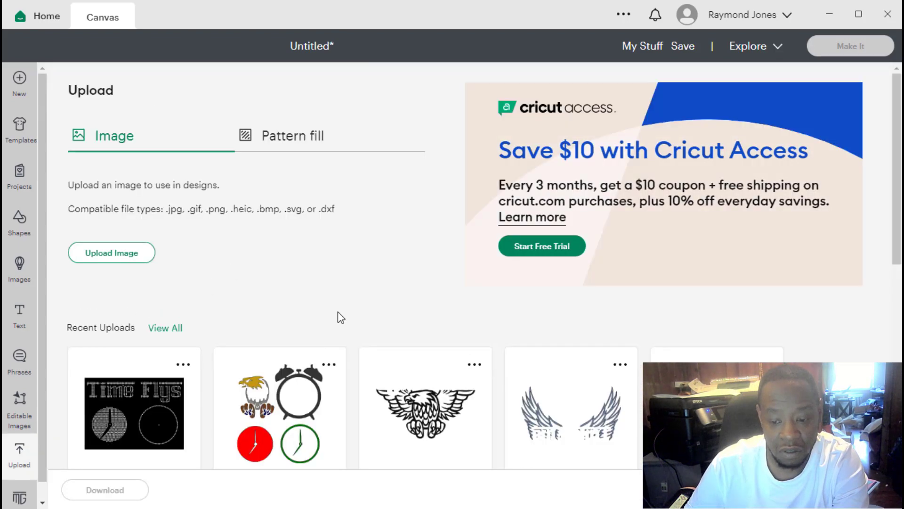
pyautogui.click(117, 259)
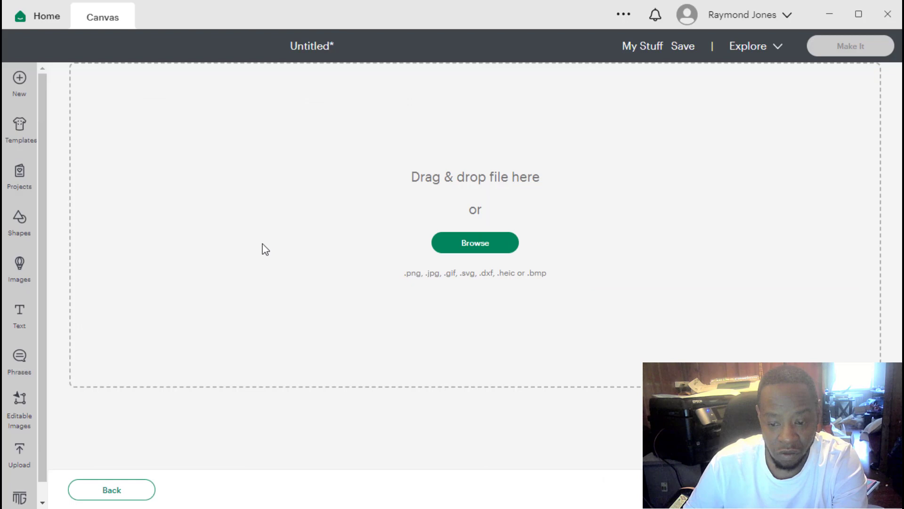
pyautogui.click(485, 254)
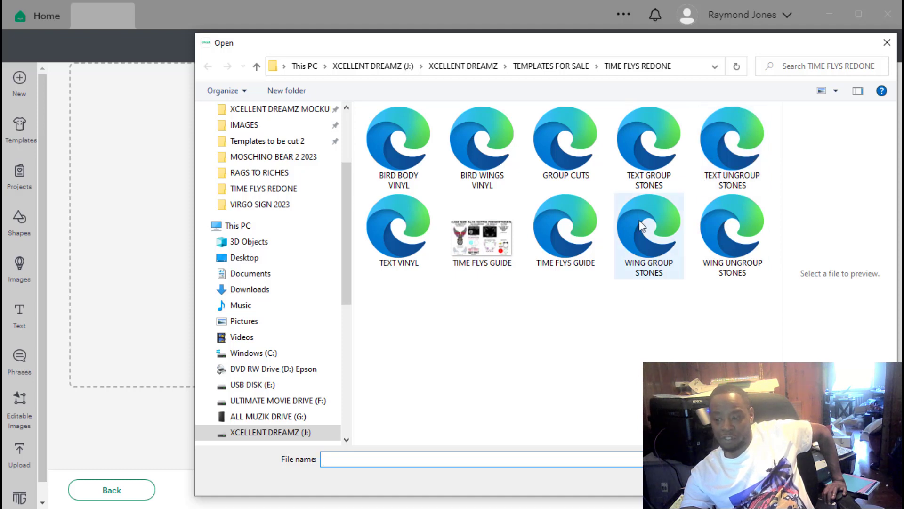
pyautogui.click(649, 230)
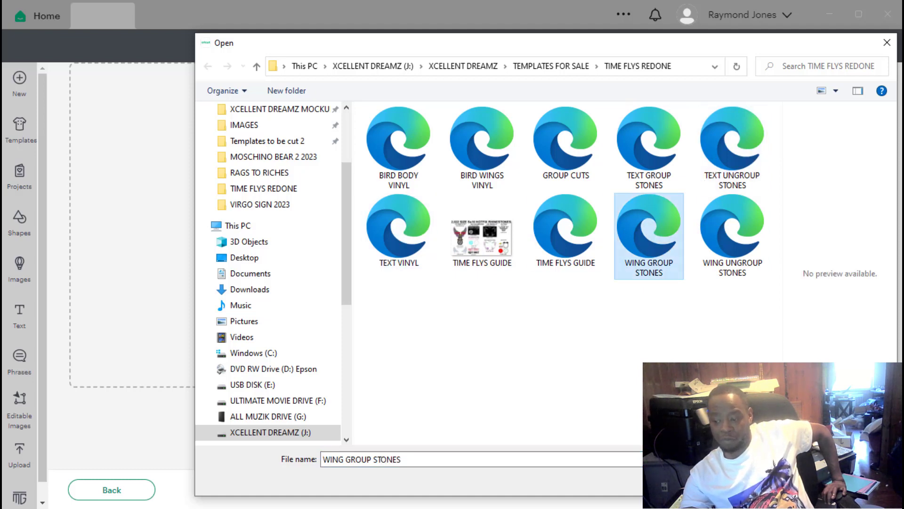
pyautogui.press('Return')
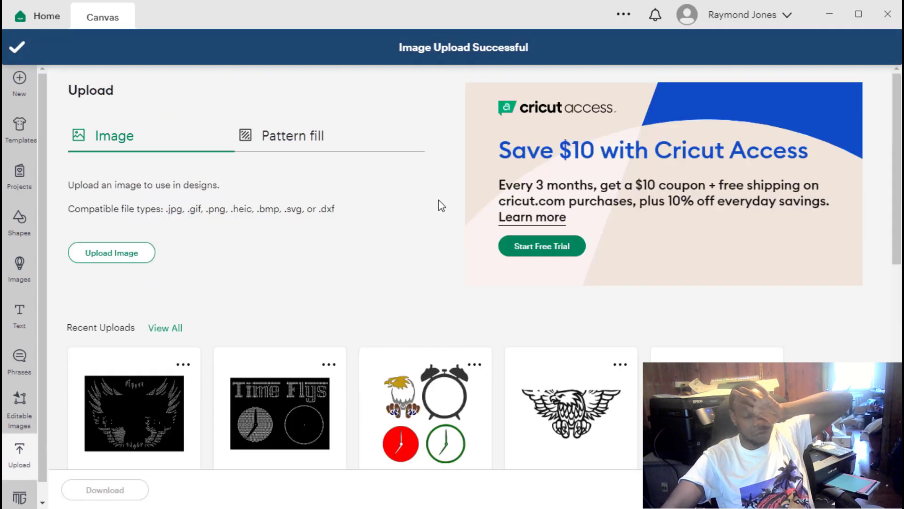
pyautogui.click(114, 404)
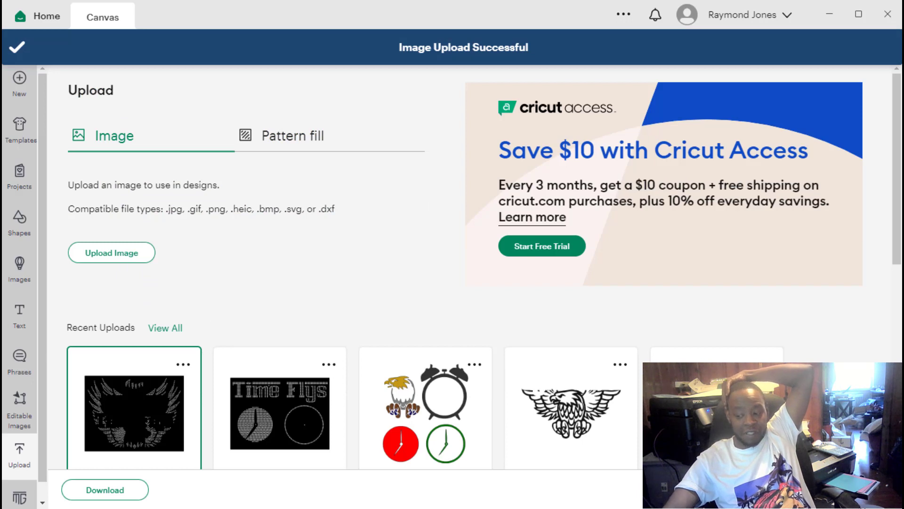
pyautogui.doubleClick(271, 384)
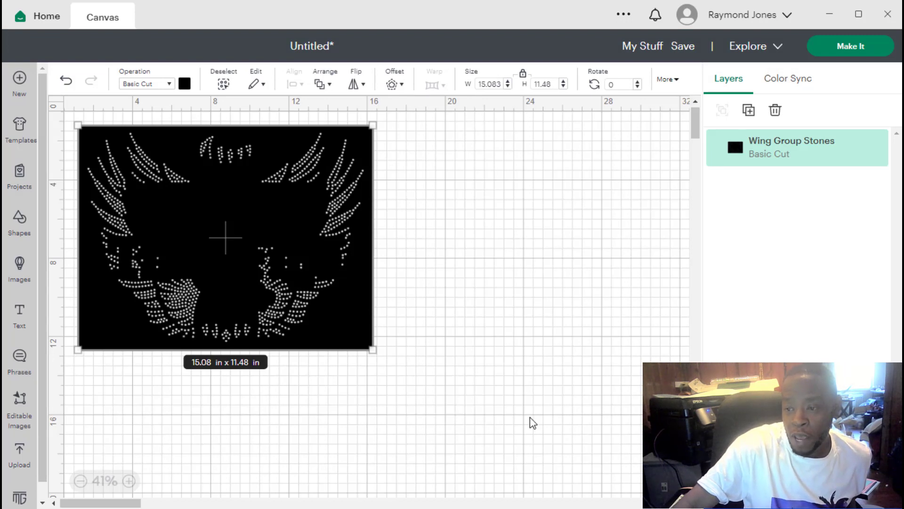
# Check the Wing Group Stones size in TIME FLYS GUIDE.JPG and return to Cricut Design Space.
pyautogui.click(827, 15)
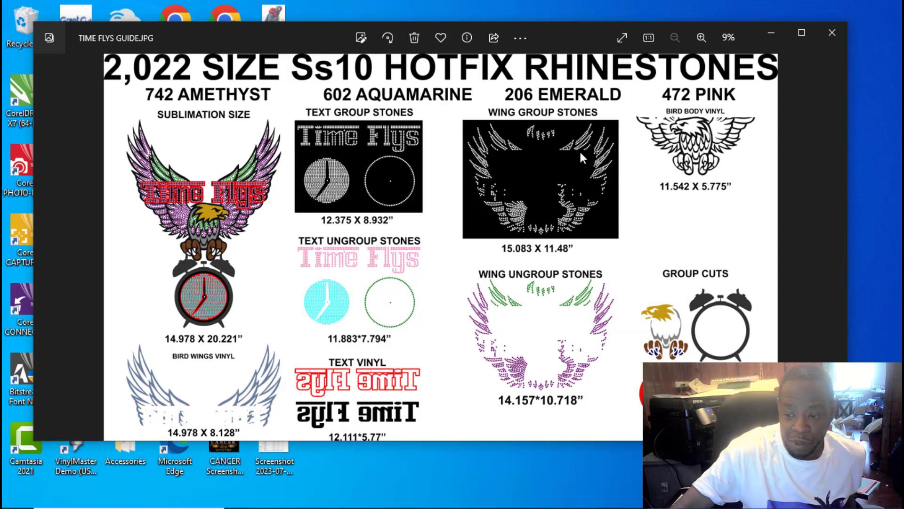
pyautogui.click(767, 34)
pyautogui.moveTo(568, 506)
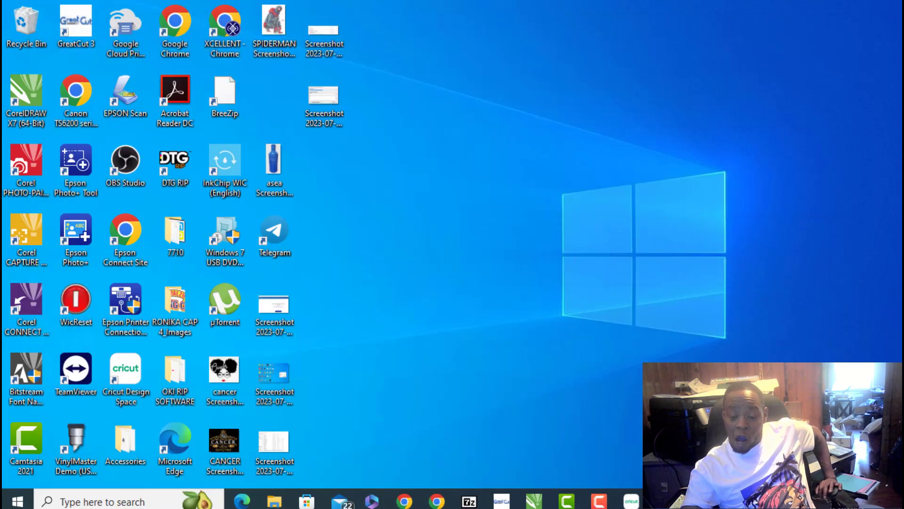
pyautogui.click(631, 495)
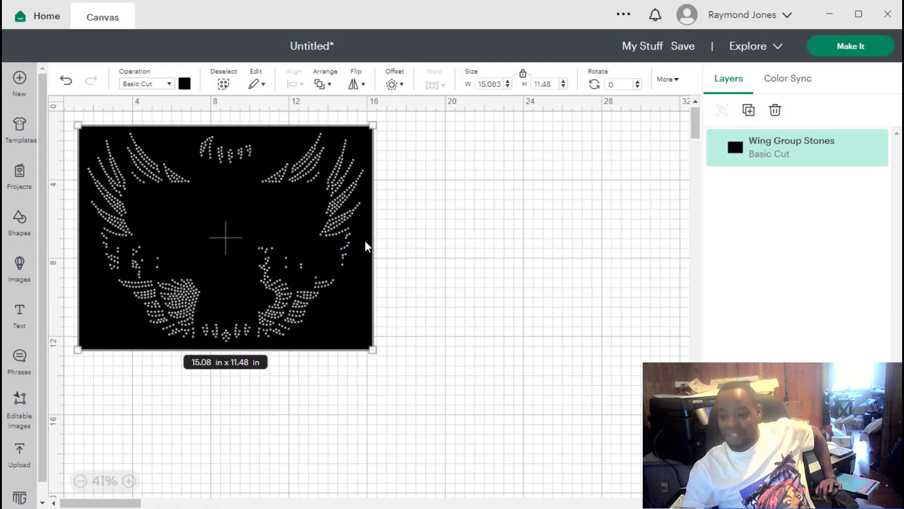
# Open the mat preview for the Wing Group Stones template and examine how it fits along the length of the mat.
pyautogui.click(844, 52)
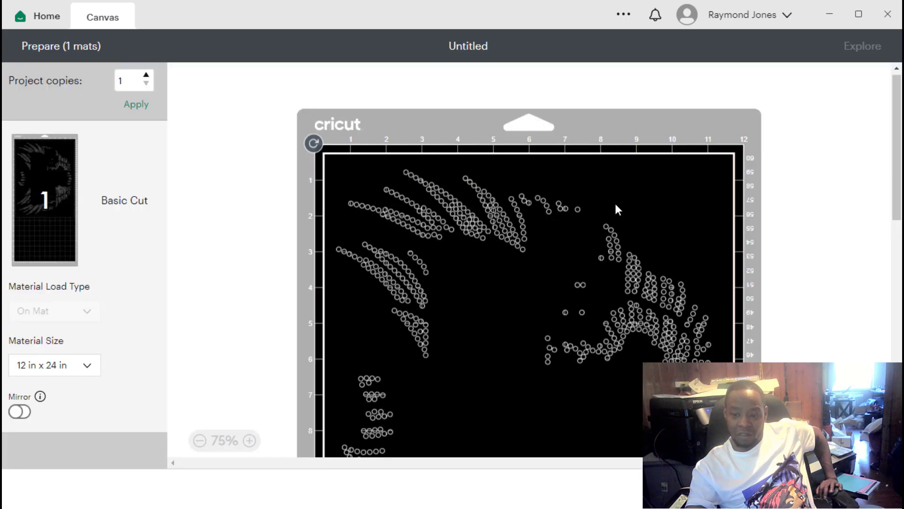
pyautogui.scroll(-5, 616, 207)
pyautogui.scroll(3, 614, 201)
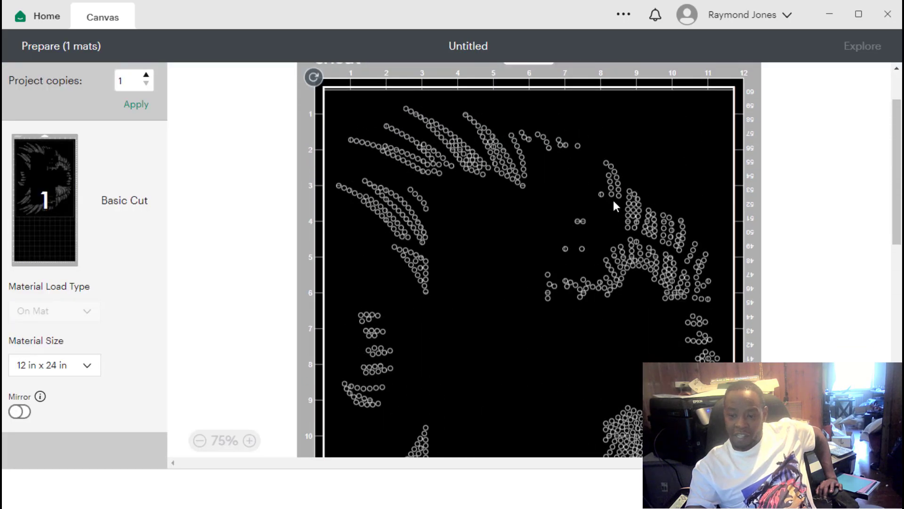
pyautogui.scroll(-2, 613, 199)
pyautogui.scroll(-7, 612, 197)
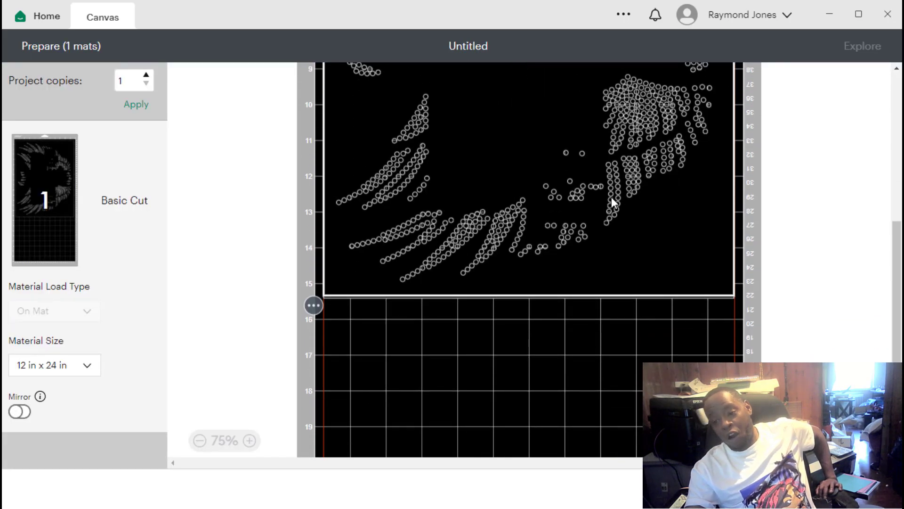
pyautogui.scroll(5, 611, 197)
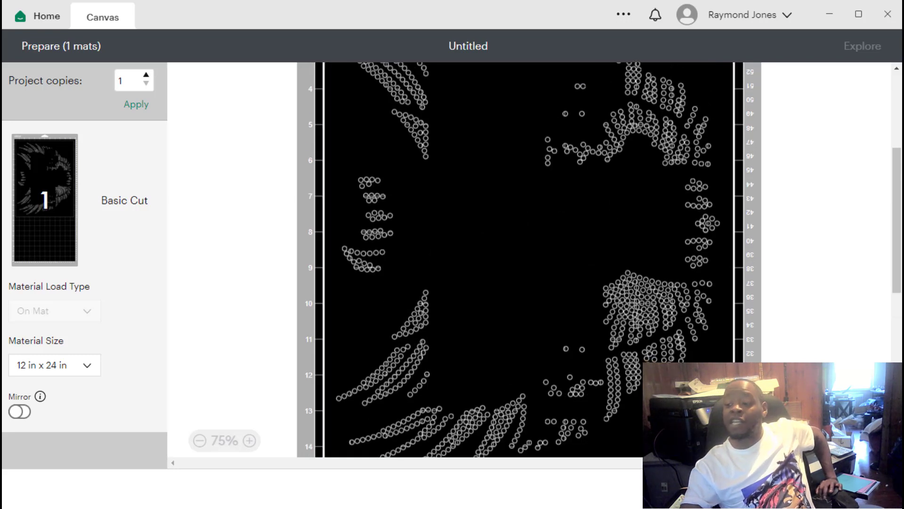
# Leave the mat preview and delete the Wing Group Stones template from the canvas.
pyautogui.press('Escape')
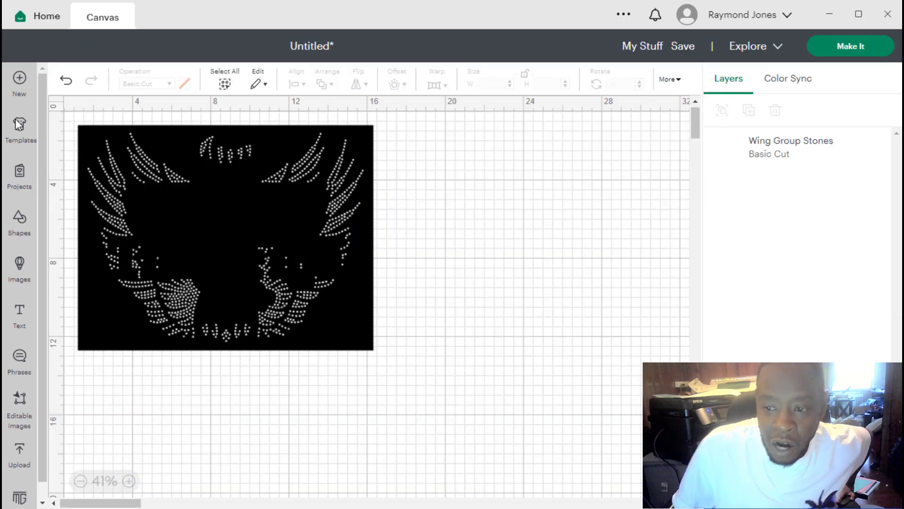
pyautogui.click(275, 212)
pyautogui.press('Delete')
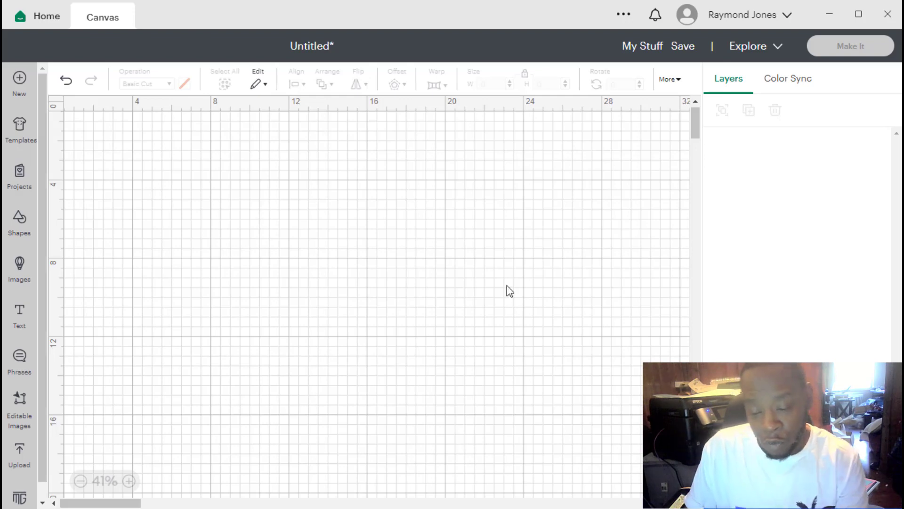
# Switch to File Explorer, go up to the TEMPLATES FOR SALE folder and open its TIME FLYS folder.
pyautogui.click(828, 13)
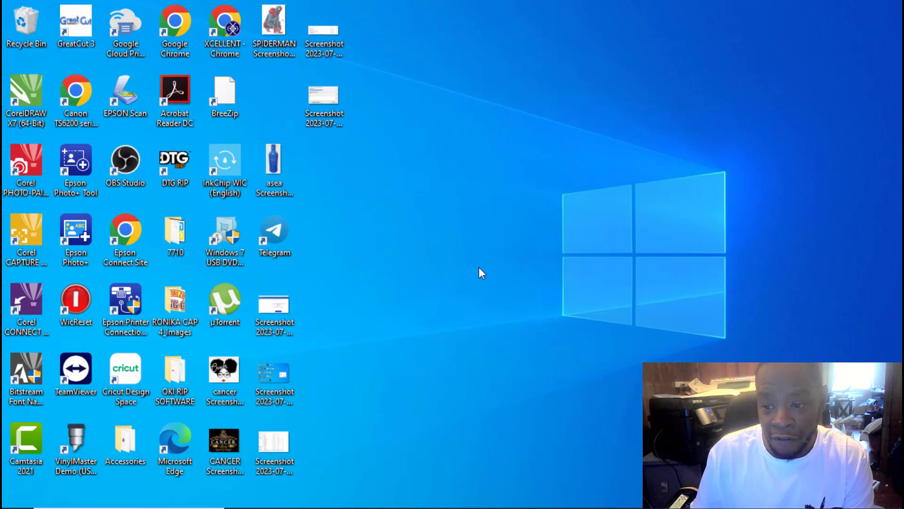
pyautogui.moveTo(275, 495)
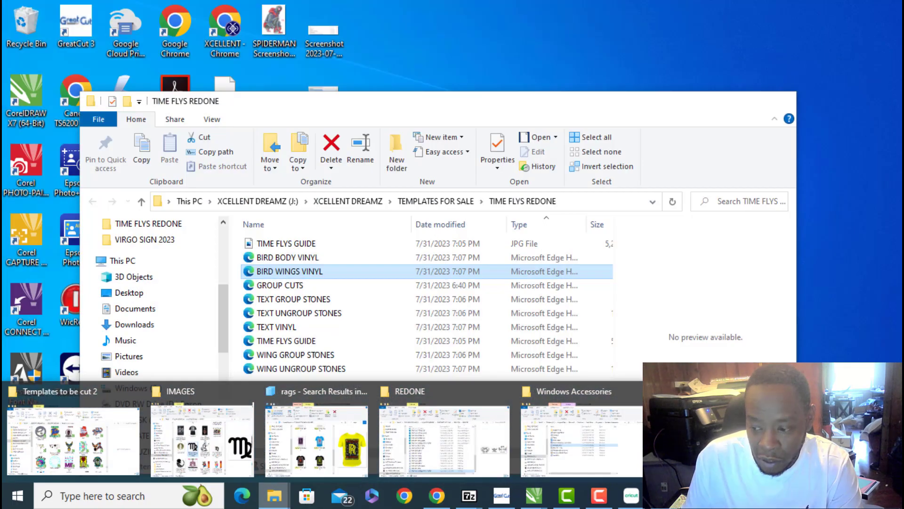
pyautogui.click(424, 424)
pyautogui.click(143, 202)
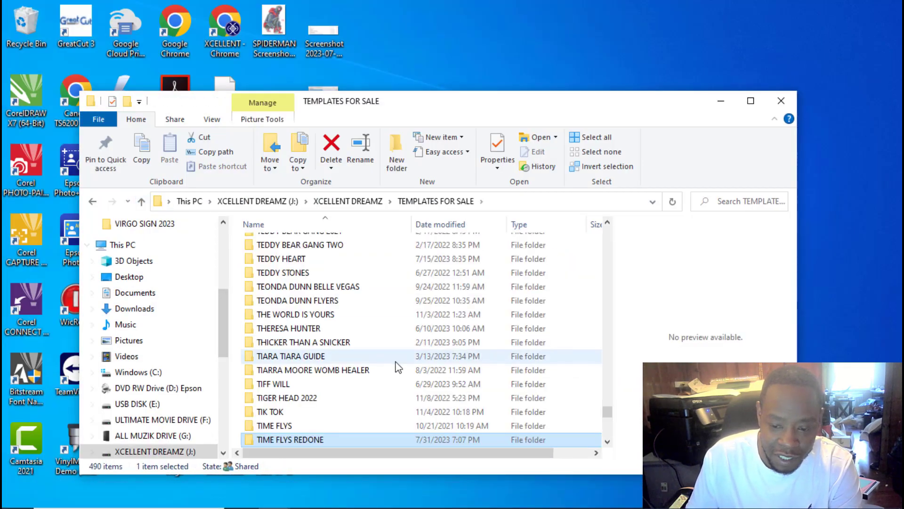
pyautogui.scroll(-3, 396, 362)
pyautogui.doubleClick(278, 300)
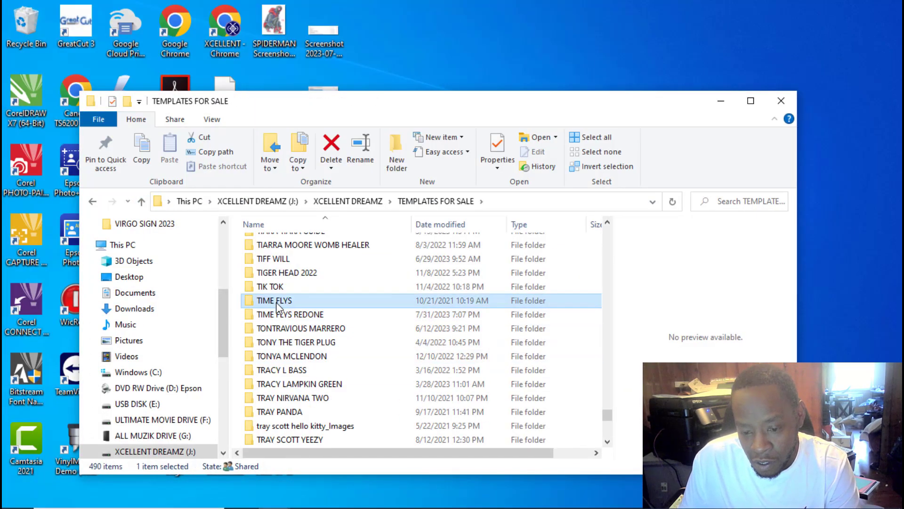
# Look through the EPS, JPG, SVG, PNG, video and ZIP files in the TIME FLYS folder.
pyautogui.scroll(-10, 304, 299)
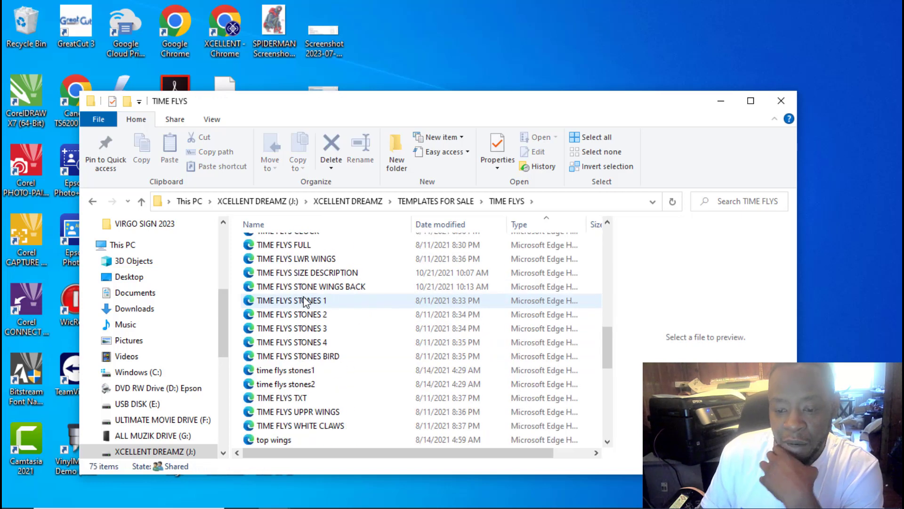
pyautogui.scroll(-4, 307, 301)
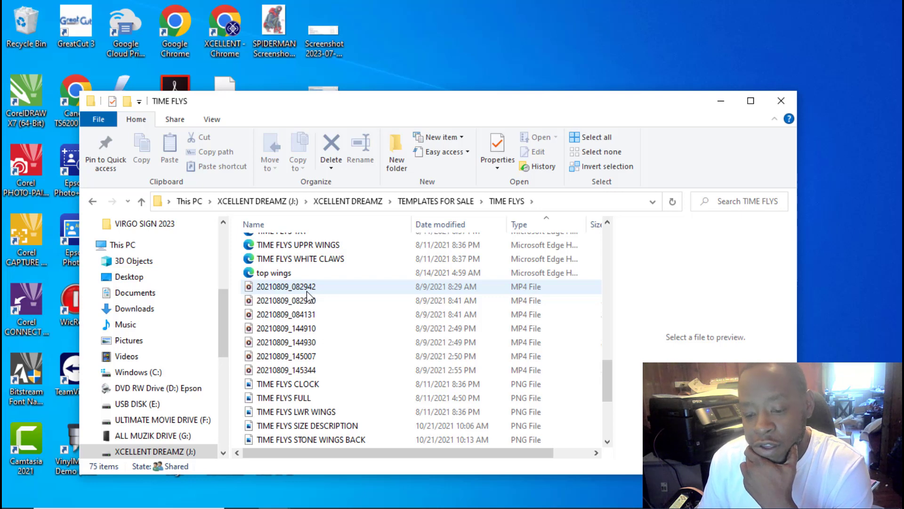
pyautogui.scroll(-4, 308, 301)
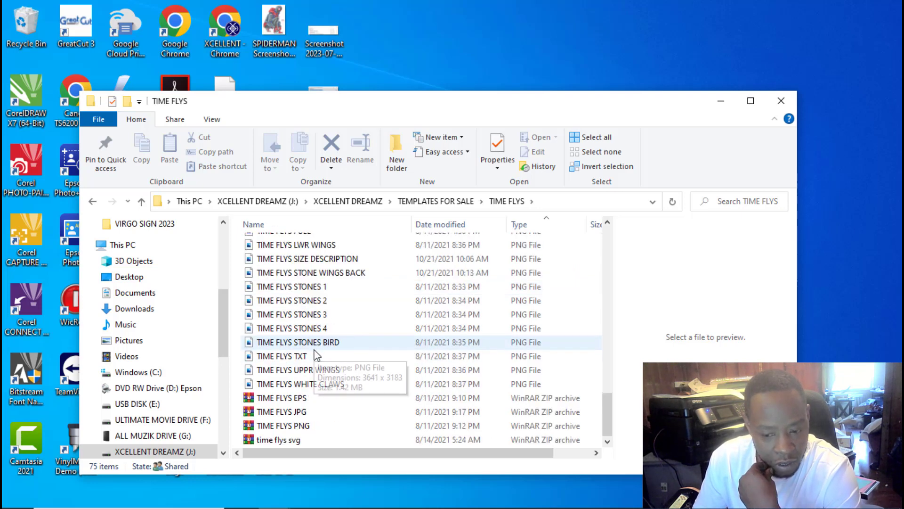
pyautogui.scroll(15, 315, 356)
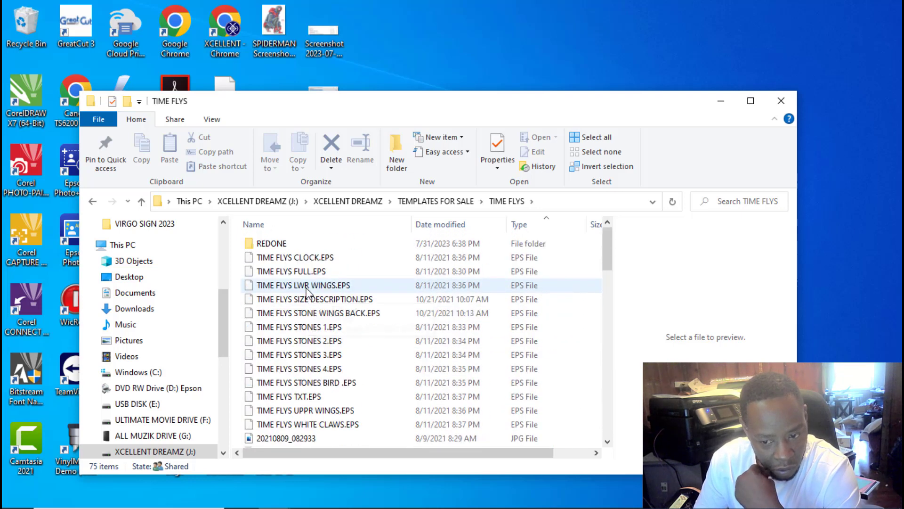
pyautogui.scroll(-13, 307, 290)
pyautogui.scroll(6, 309, 301)
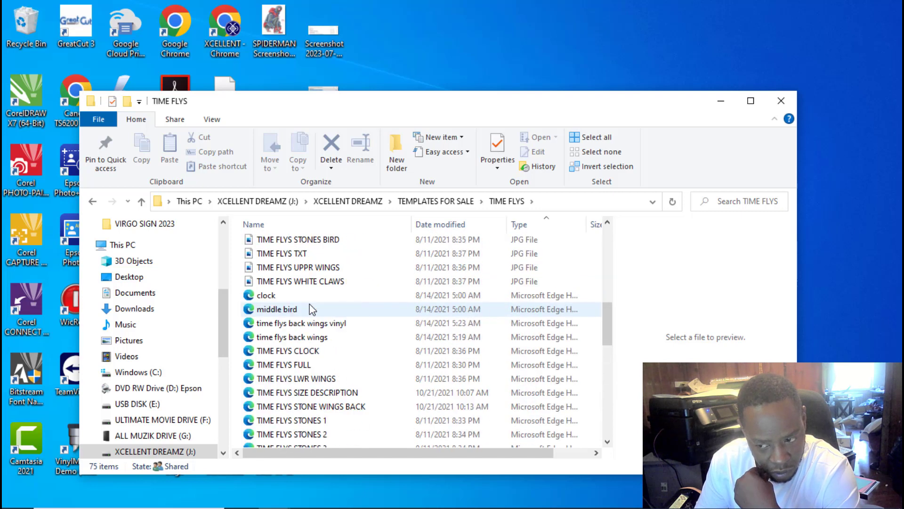
pyautogui.scroll(-4, 310, 306)
pyautogui.scroll(-6, 309, 309)
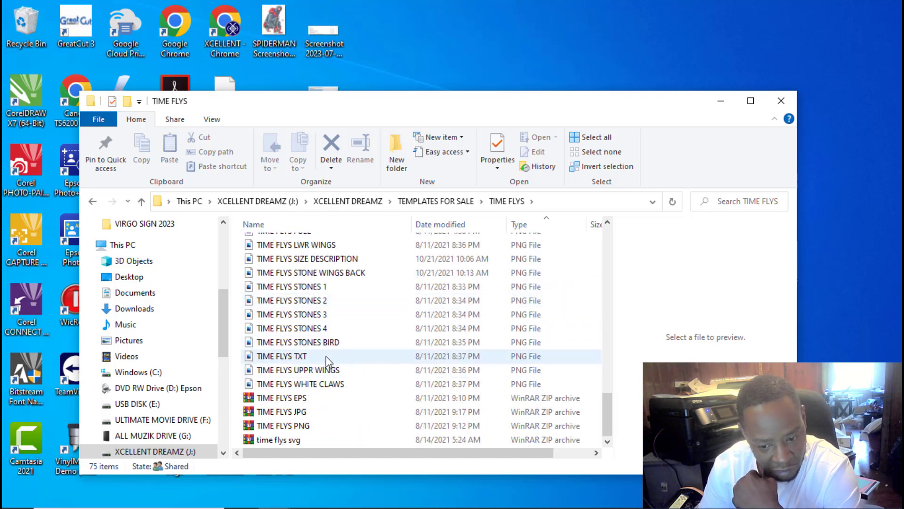
pyautogui.scroll(10, 326, 355)
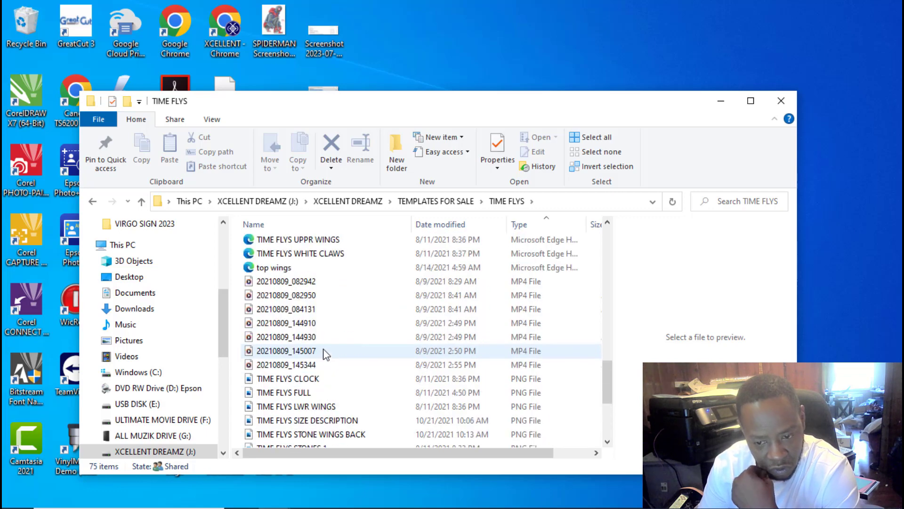
pyautogui.scroll(5, 316, 296)
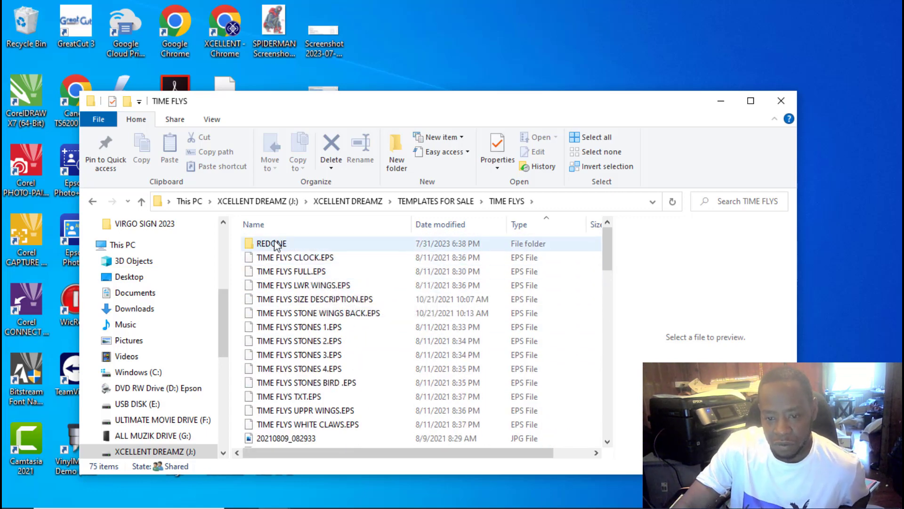
# Open the REDONE folder, look through its template files and view the TIME FLYS SUB 2 image.
pyautogui.doubleClick(275, 244)
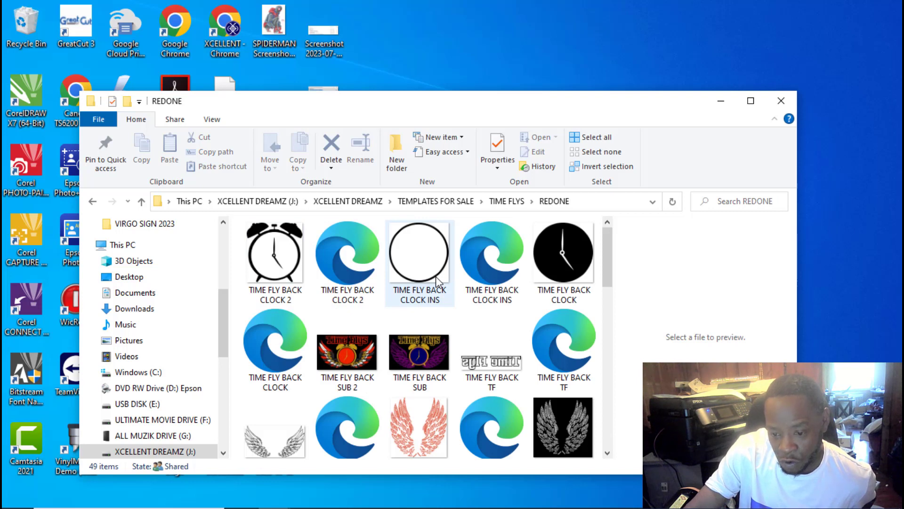
pyautogui.scroll(-10, 432, 283)
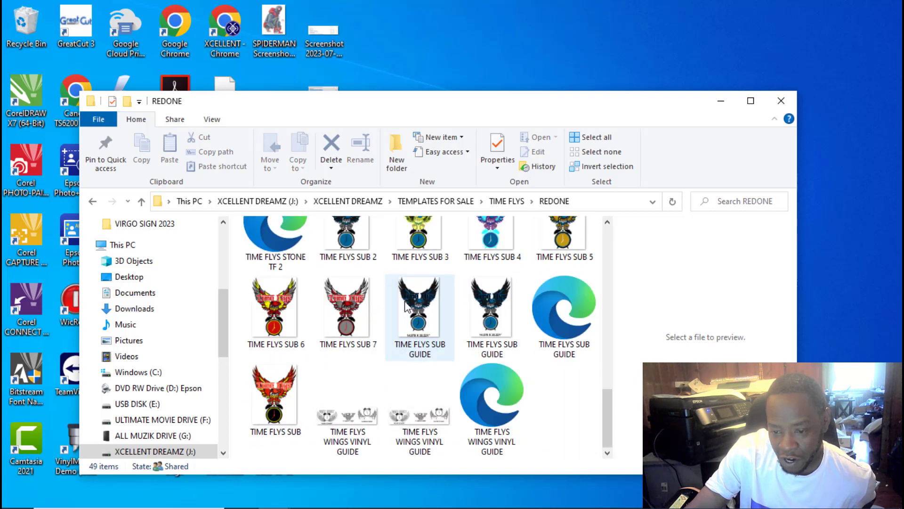
pyautogui.scroll(3, 406, 306)
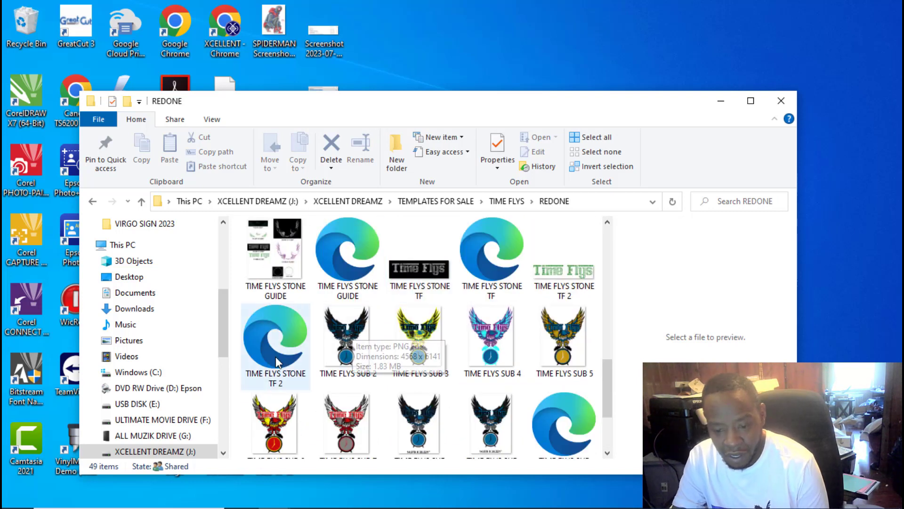
pyautogui.click(346, 337)
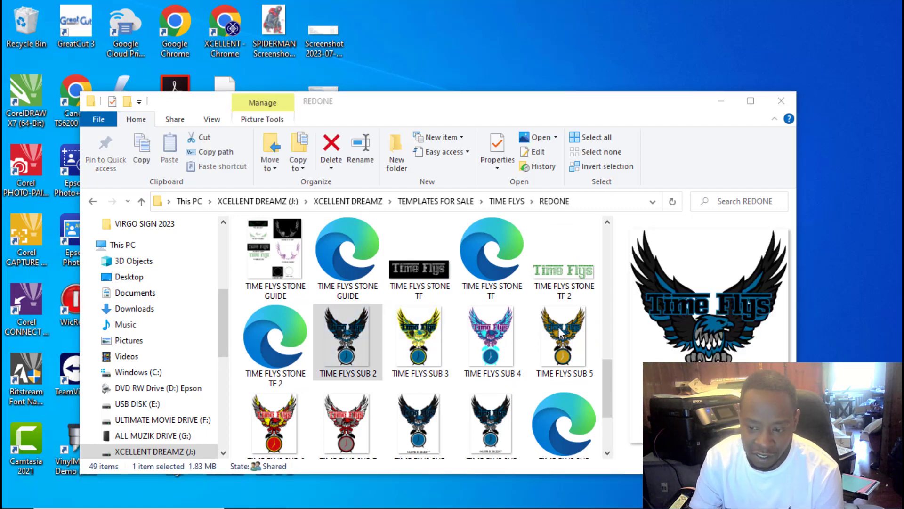
pyautogui.press('Return')
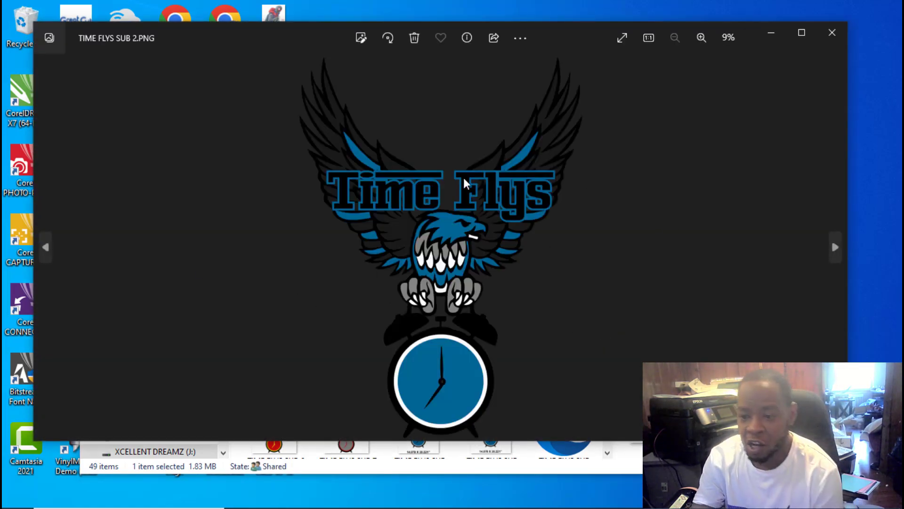
# View the color variations from TIME FLYS SUB 3 through SUB 6, and close the image viewer.
pyautogui.click(833, 248)
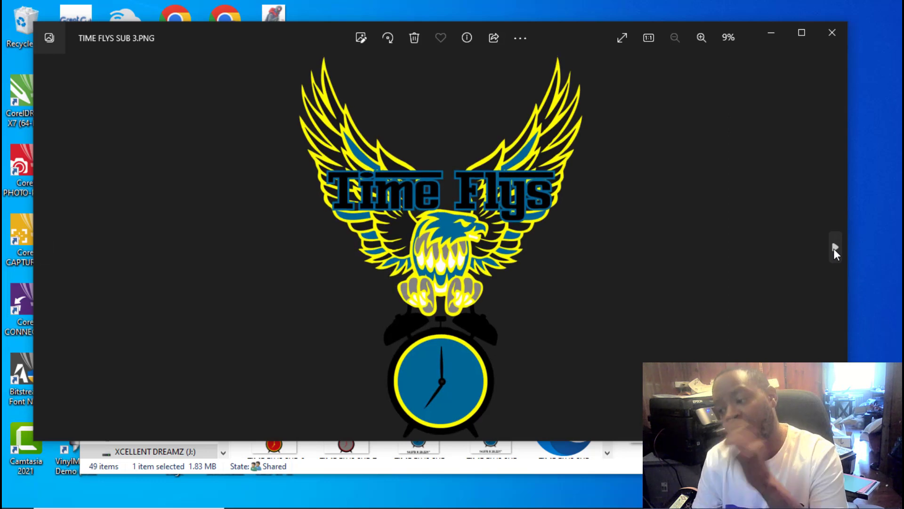
pyautogui.click(833, 247)
pyautogui.click(834, 248)
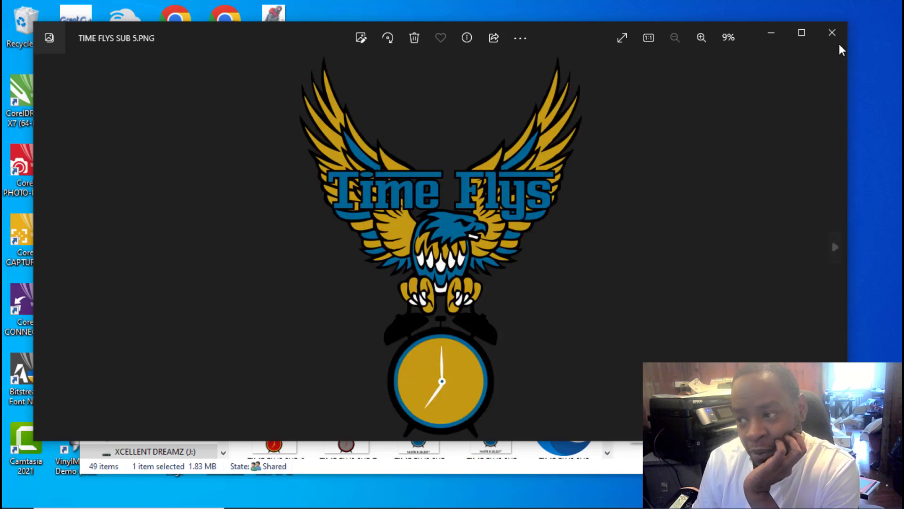
pyautogui.click(835, 246)
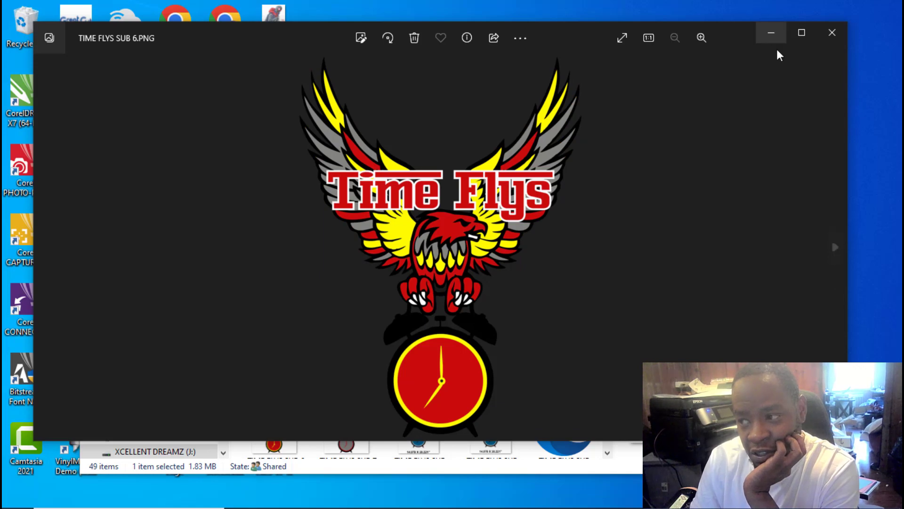
pyautogui.click(832, 34)
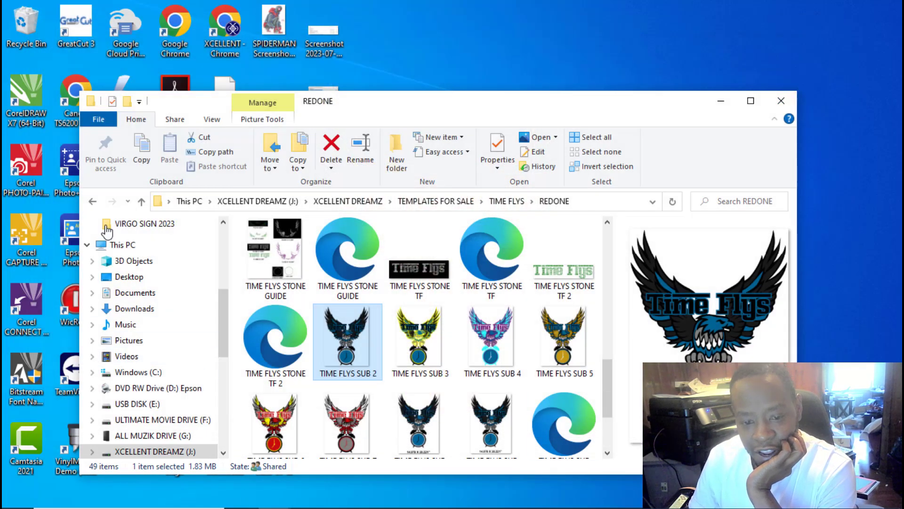
# Go to the XCELLENT DREAMZ MOCKUPS folder and search it for TIME FLYS.
pyautogui.scroll(2, 165, 267)
pyautogui.scroll(2, 165, 267)
pyautogui.click(185, 287)
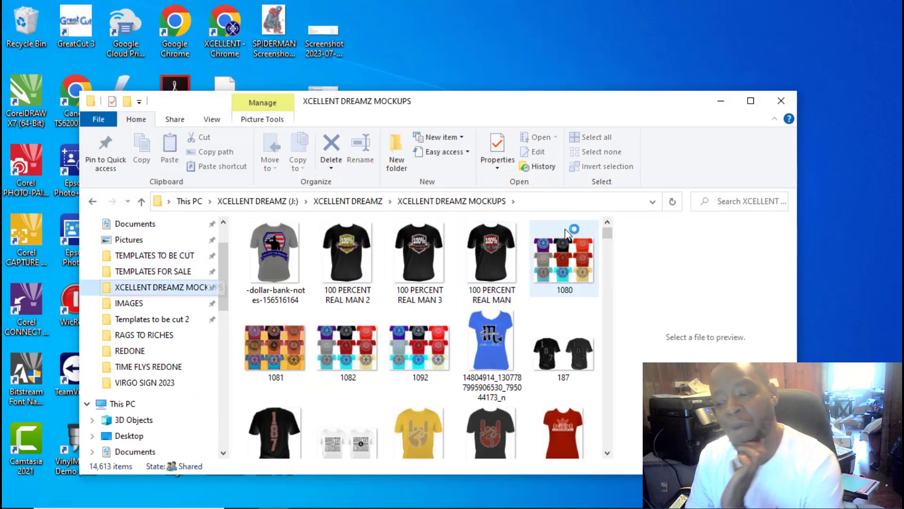
pyautogui.click(748, 202)
pyautogui.write('TI')
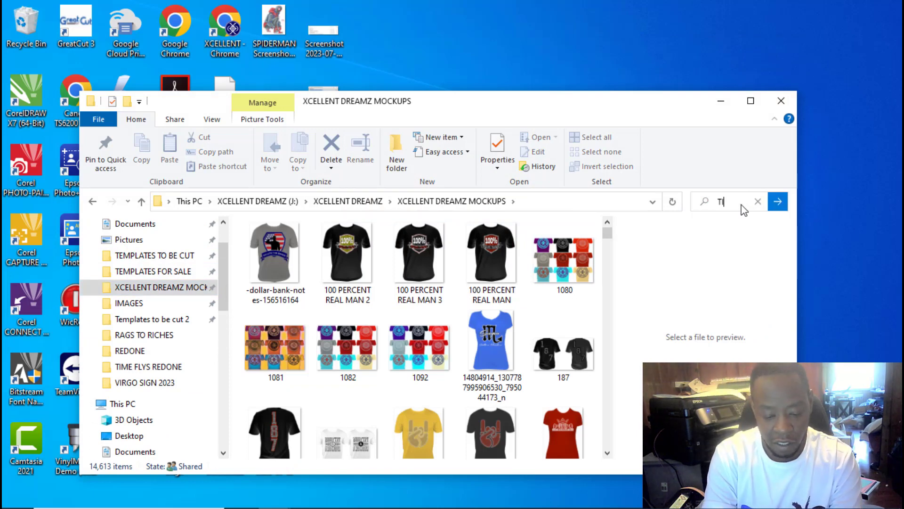
pyautogui.write('ME FLYS')
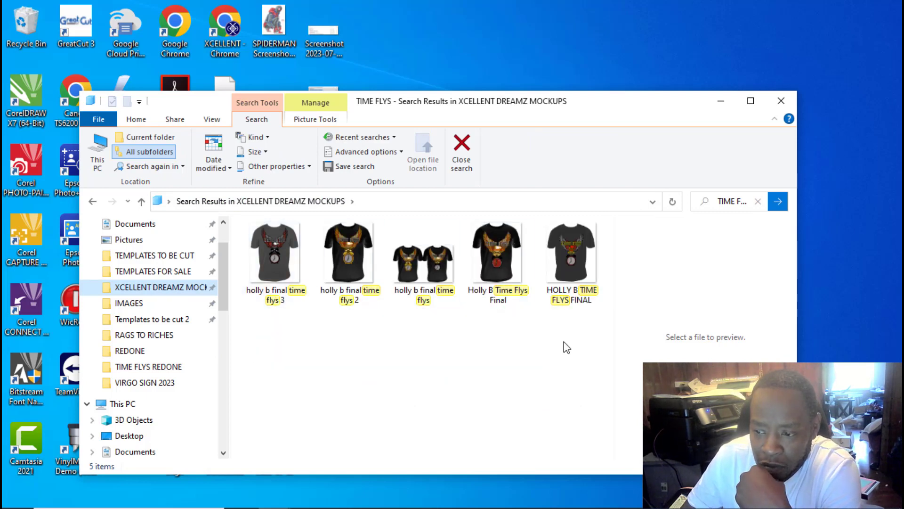
# Shorten the mockup search term to TIME FLY and run the search again.
pyautogui.click(744, 207)
pyautogui.click(755, 201)
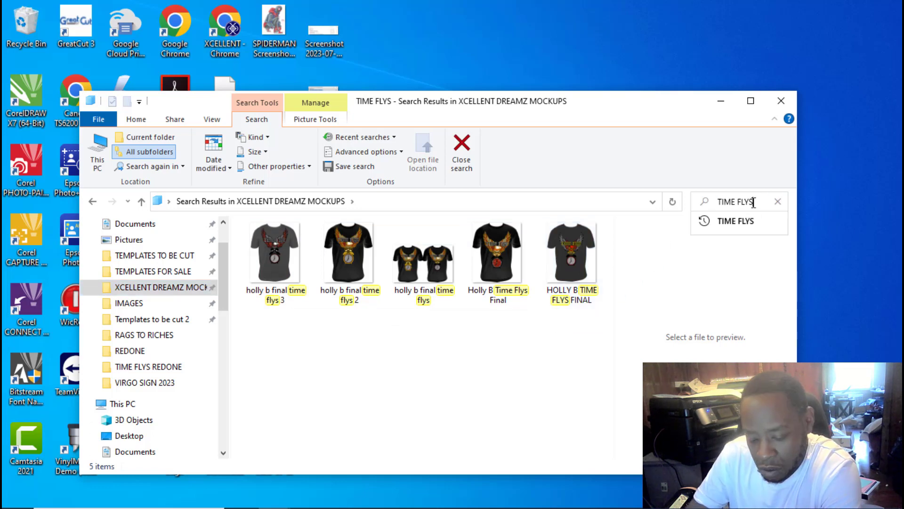
pyautogui.press('BackSpace')
pyautogui.press('Return')
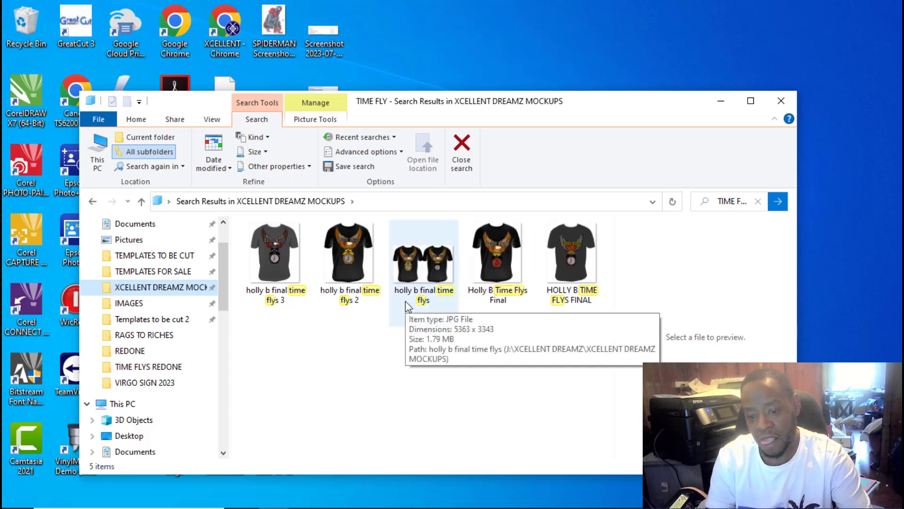
# Open the "final time flys 2" mockup and browse the neighboring shirt mockups up to the TIME FLYS FINAL PNG.
pyautogui.click(342, 258)
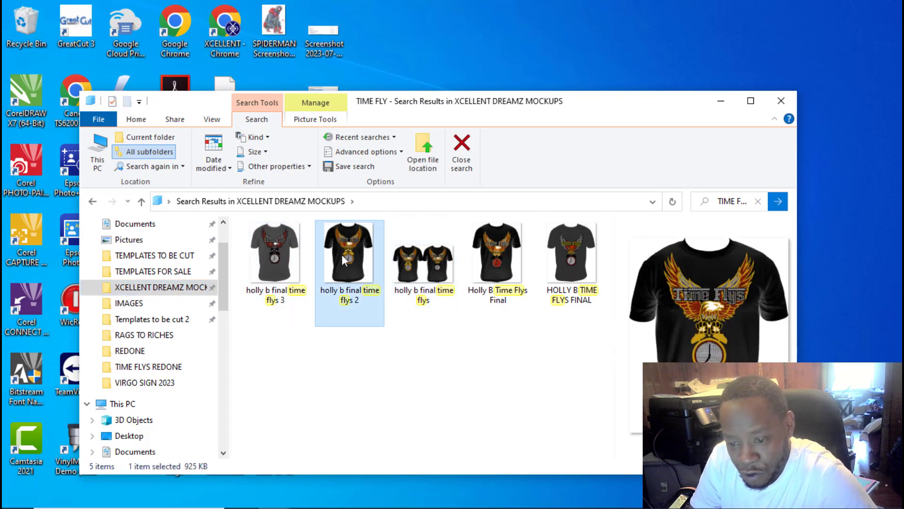
pyautogui.doubleClick(366, 249)
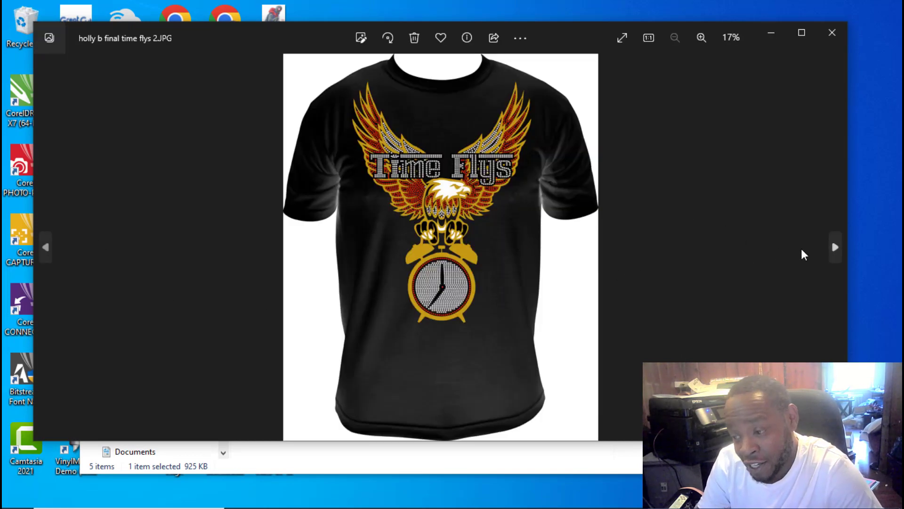
pyautogui.click(45, 247)
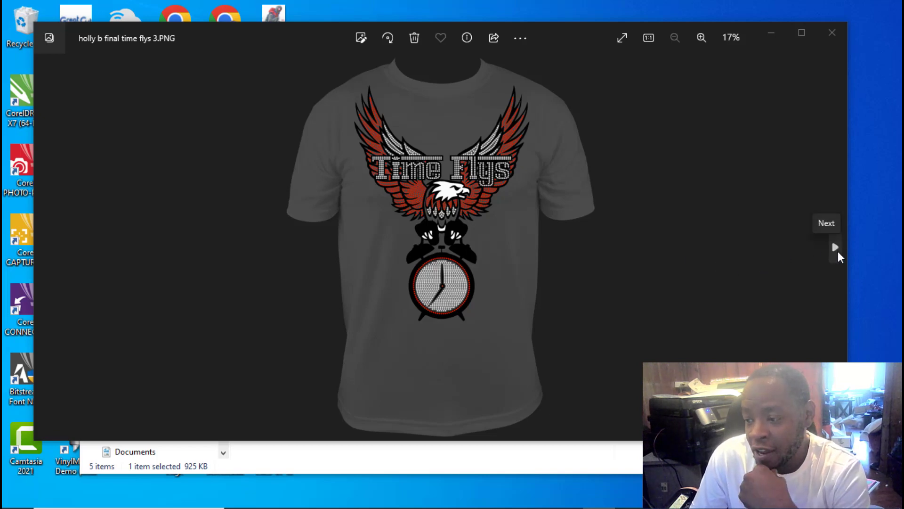
pyautogui.click(837, 251)
pyautogui.click(833, 247)
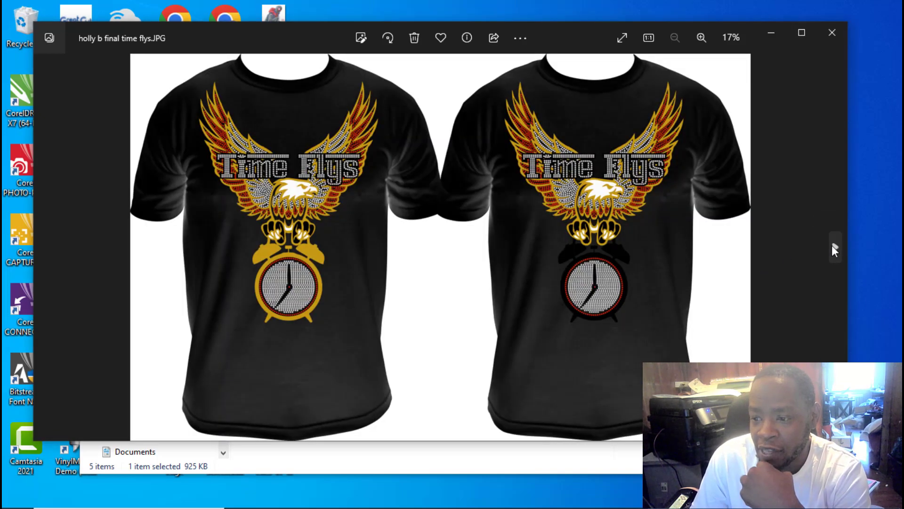
pyautogui.click(833, 244)
pyautogui.click(837, 243)
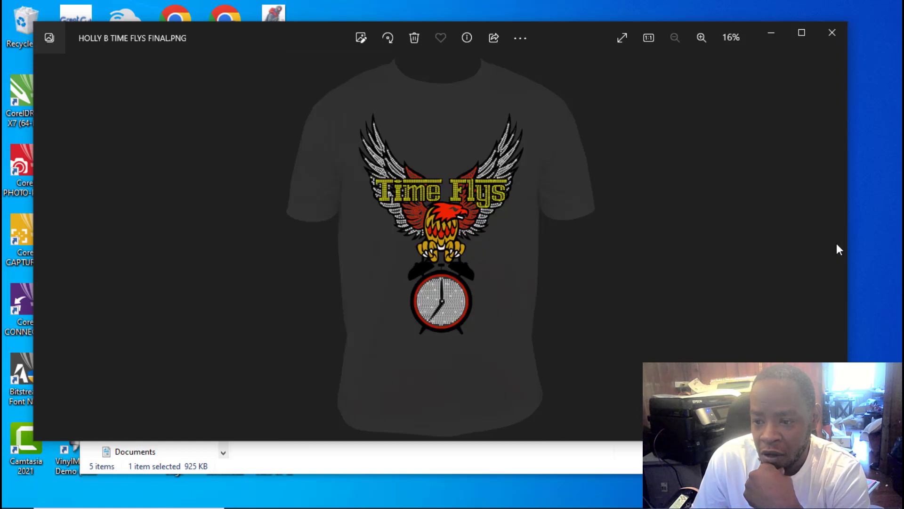
# Review the mockups in reverse order back to "final time flys 3" and minimize the image viewer.
pyautogui.click(42, 245)
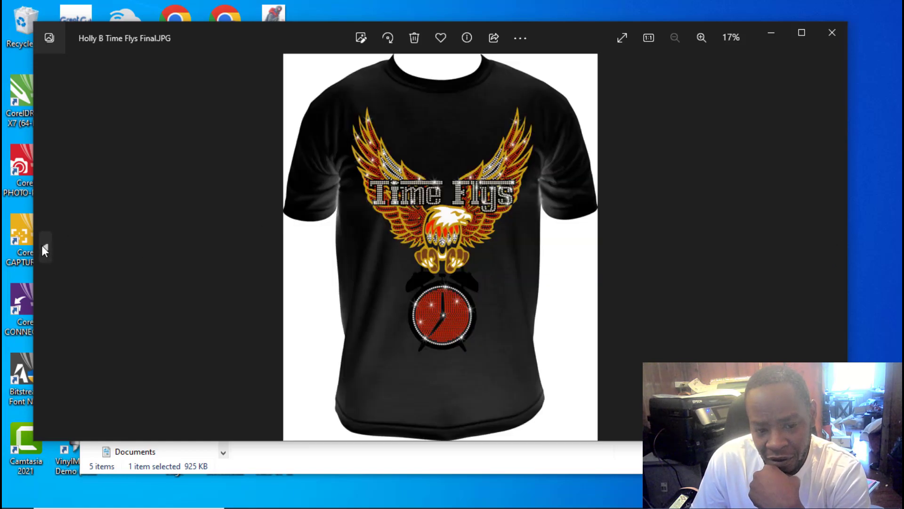
pyautogui.click(44, 246)
pyautogui.click(46, 247)
pyautogui.click(46, 247)
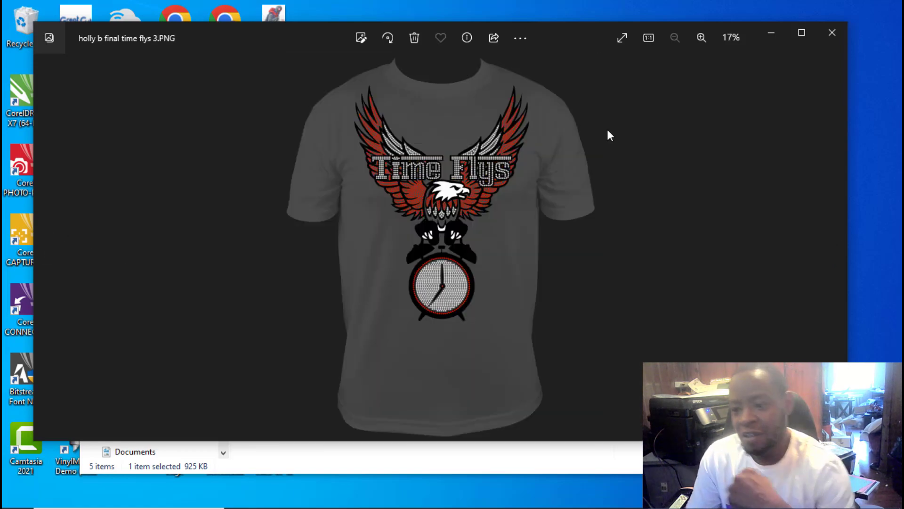
pyautogui.click(775, 28)
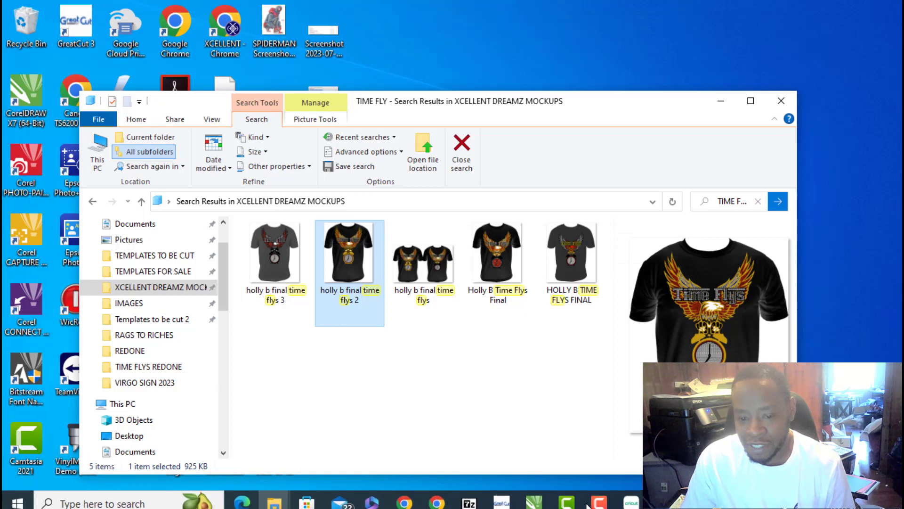
# Broaden the mockup search to TIME.
pyautogui.click(738, 202)
pyautogui.moveTo(751, 202); pyautogui.dragTo(736, 202)
pyautogui.press('BackSpace')
pyautogui.click(778, 201)
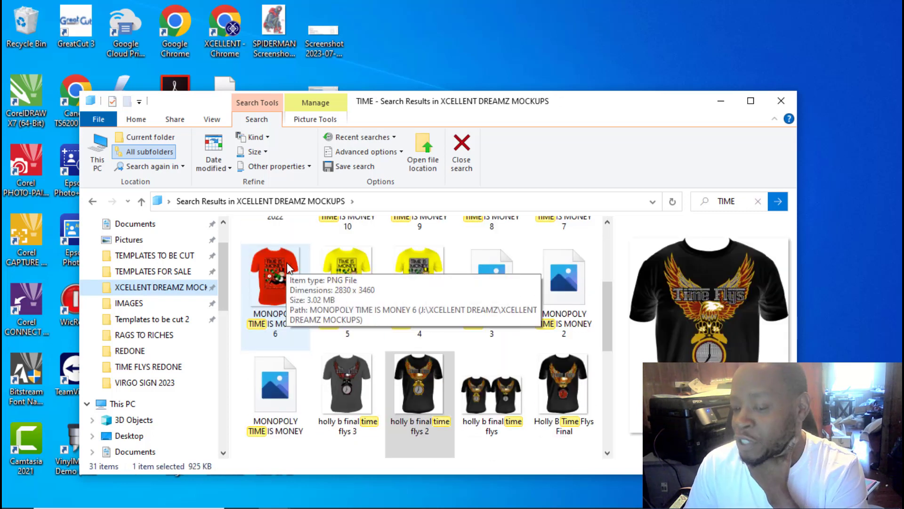
# Find the numbered "time flies" mockups at the end of the results, preview number 5 and open number 1.
pyautogui.scroll(-2, 286, 262)
pyautogui.scroll(-3, 286, 273)
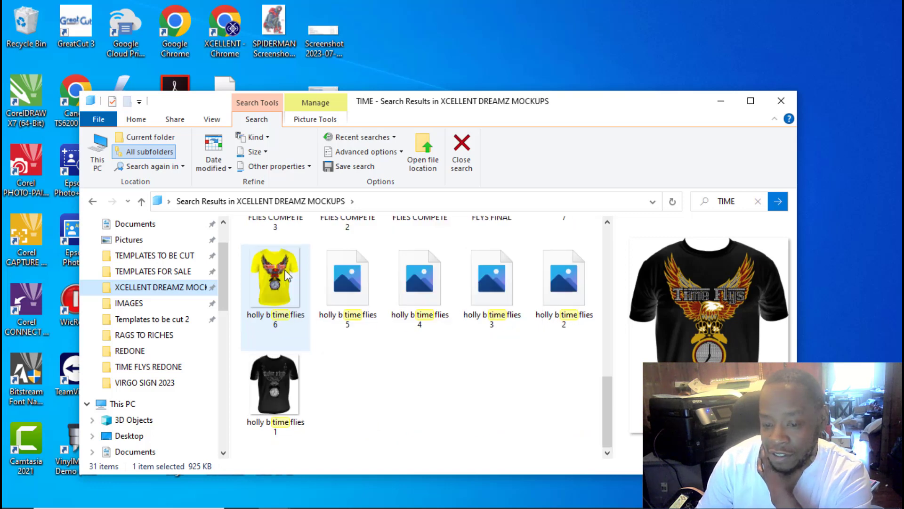
pyautogui.scroll(-2, 277, 389)
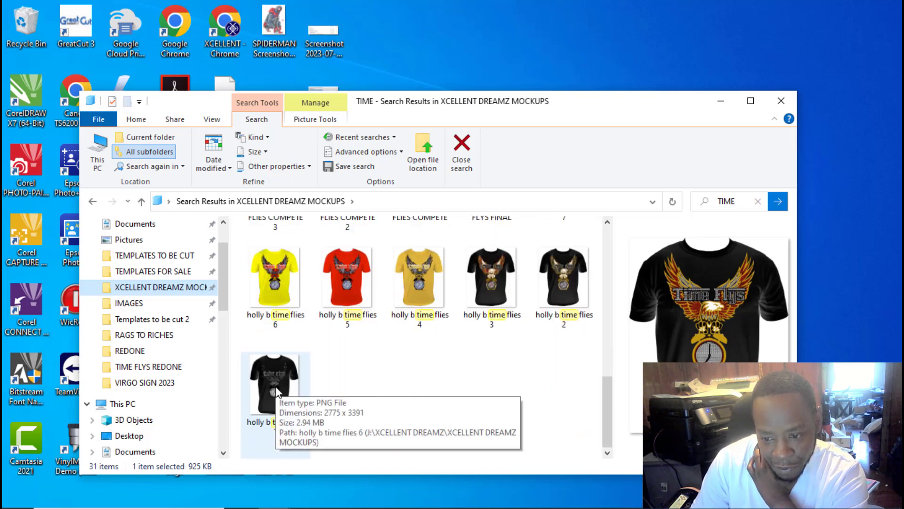
pyautogui.click(363, 316)
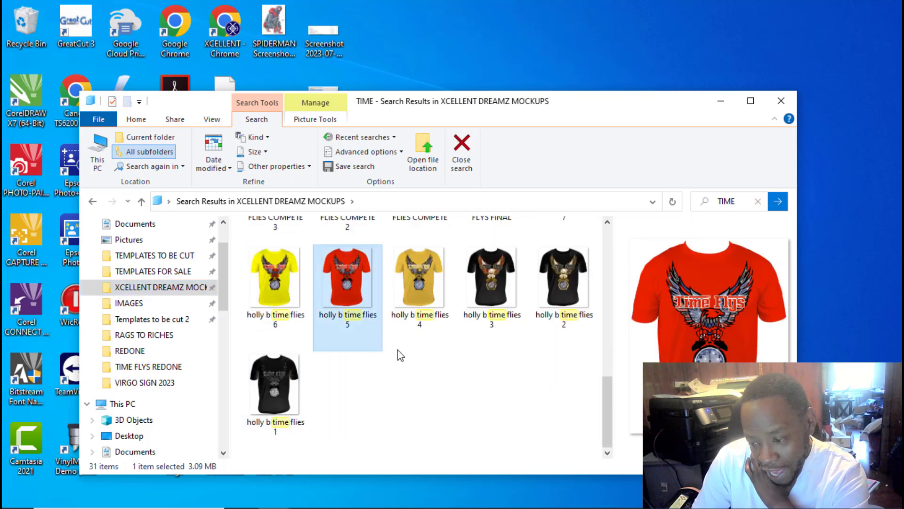
pyautogui.click(279, 399)
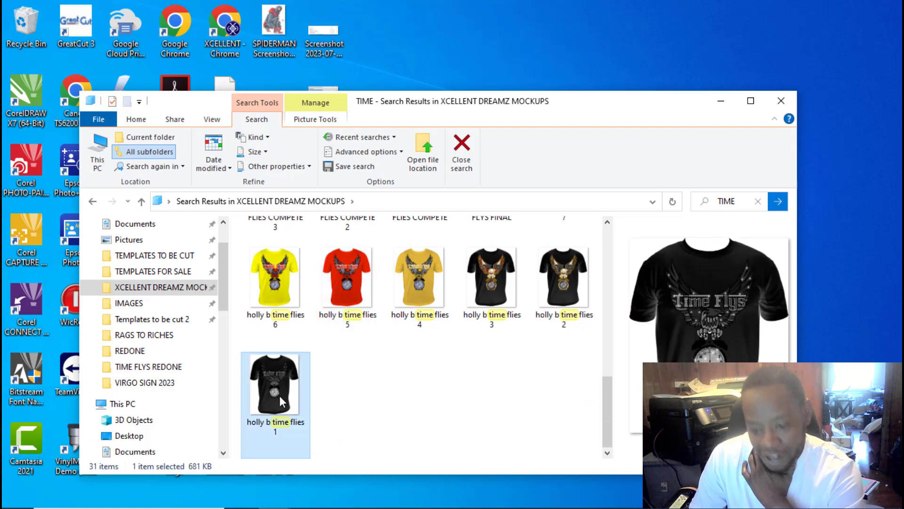
pyautogui.doubleClick(279, 395)
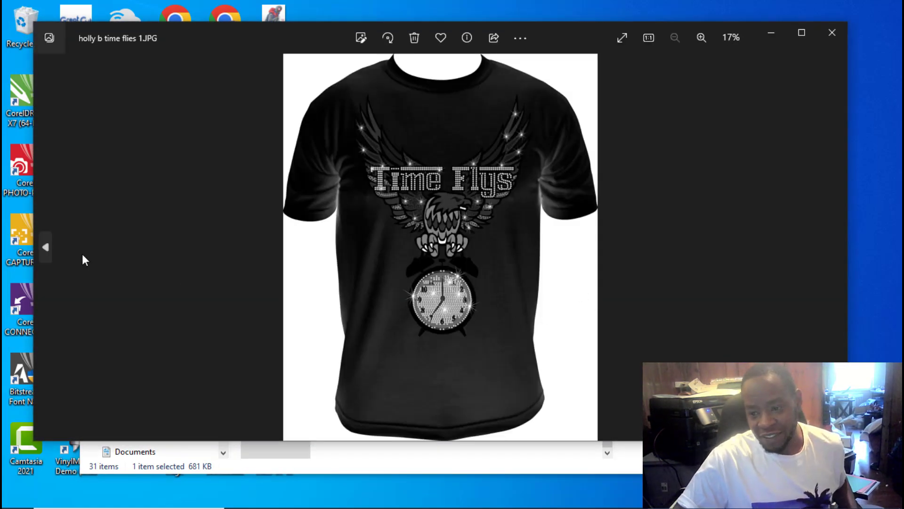
# Compare the "time flies" shirt mockups 2 to 4 and return to mockup 1.
pyautogui.click(44, 248)
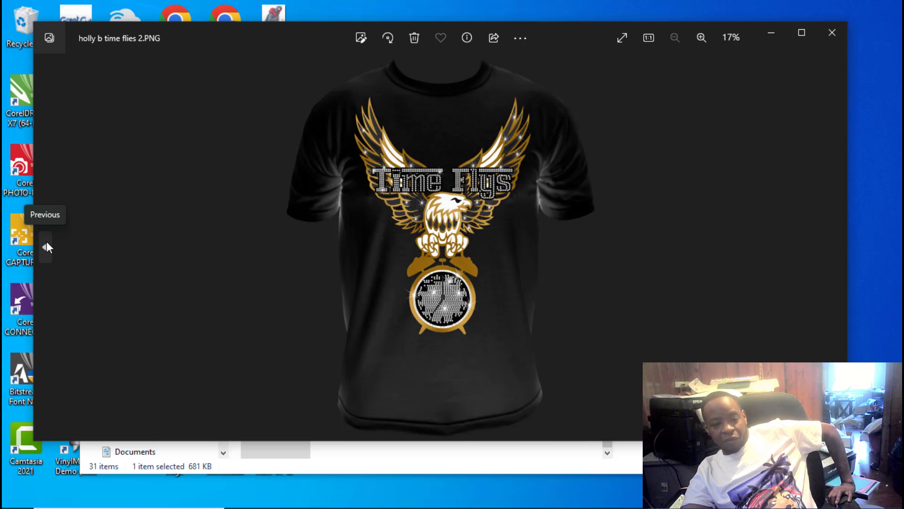
pyautogui.click(46, 243)
pyautogui.click(40, 250)
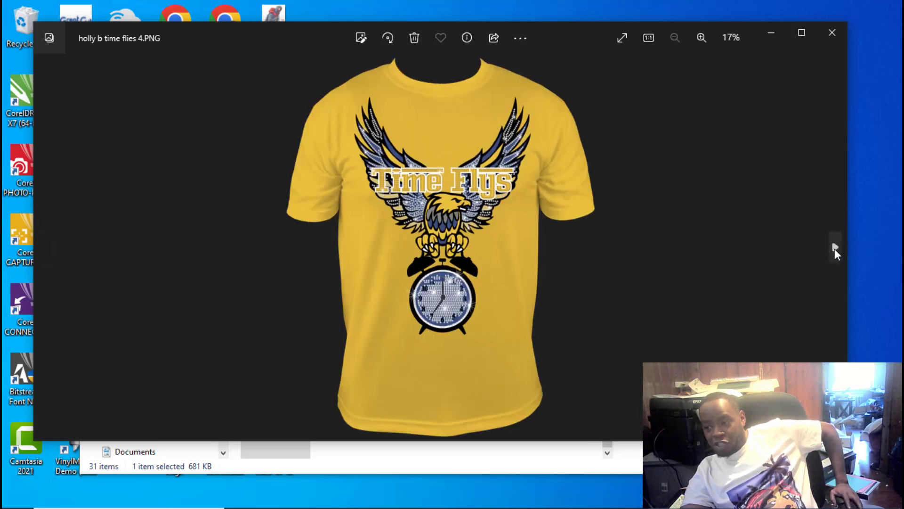
pyautogui.click(834, 248)
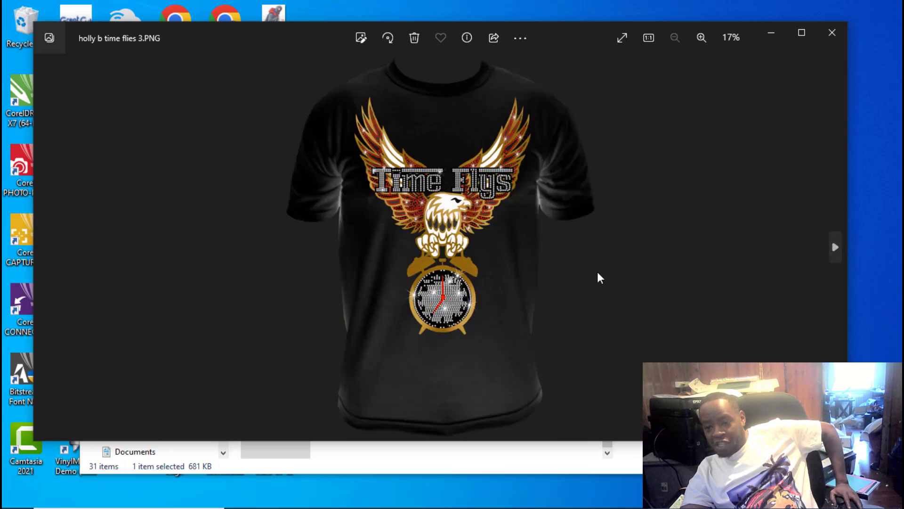
pyautogui.click(835, 247)
pyautogui.click(834, 248)
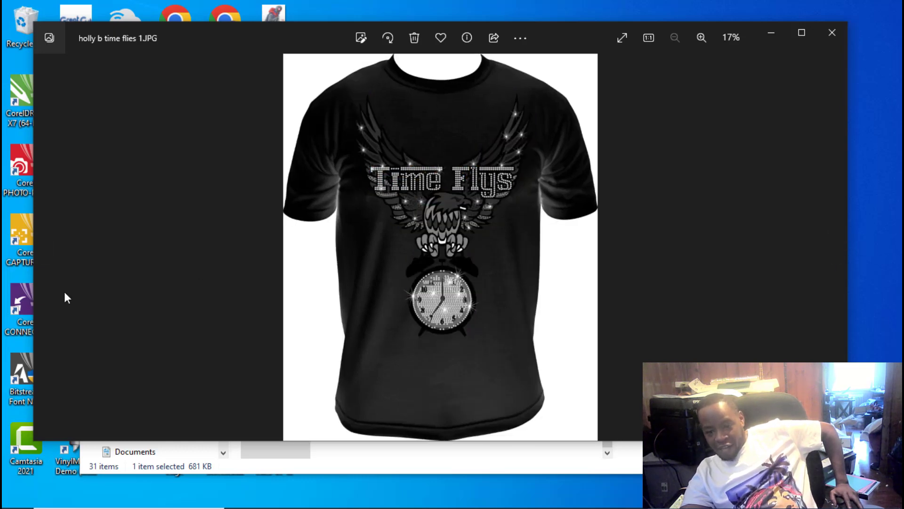
# Browse the "time flies" mockups in ascending order from number 1 to the yellow shirt of number 7.
pyautogui.click(44, 247)
pyautogui.click(45, 246)
pyautogui.click(45, 247)
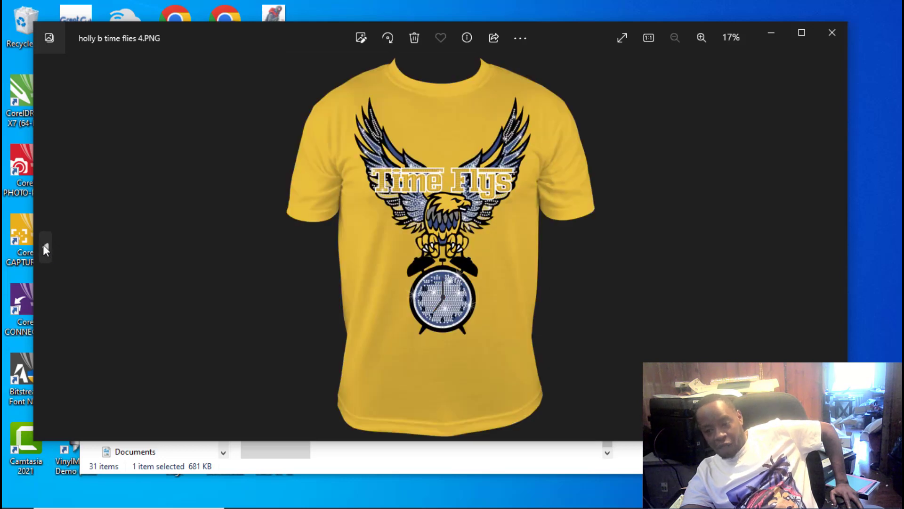
pyautogui.click(45, 247)
pyautogui.click(45, 247)
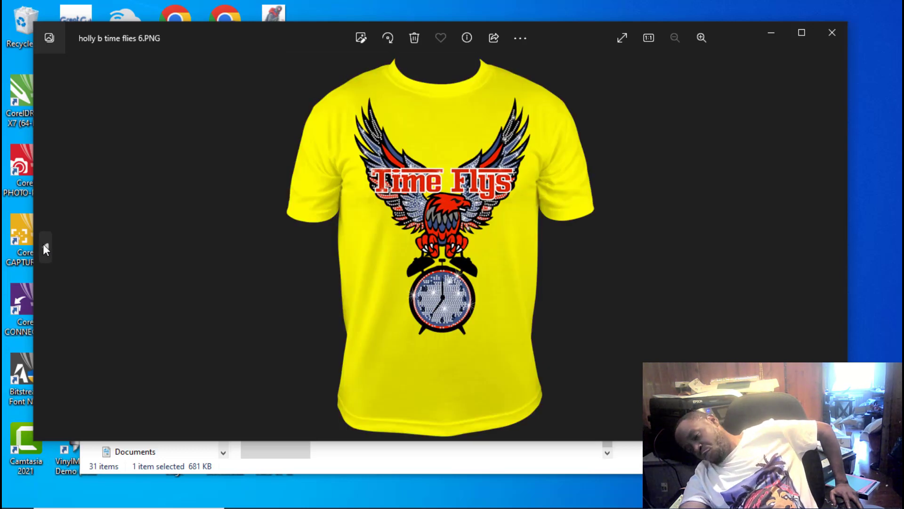
pyautogui.click(45, 246)
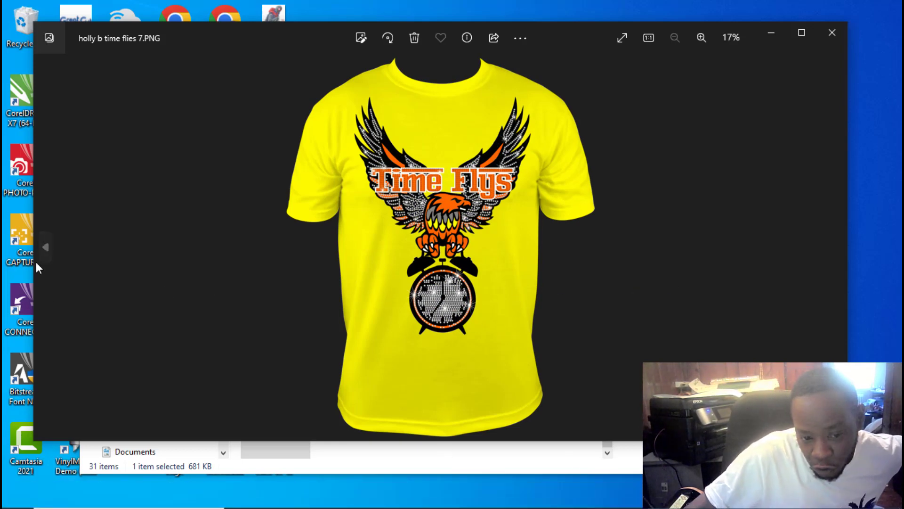
# Advance past the dark "TIME FLYS FINAL" mockup to the black "TIME FLIES COMPETE" shirt and inspect its eagle and wing rhinestones up close.
pyautogui.click(45, 247)
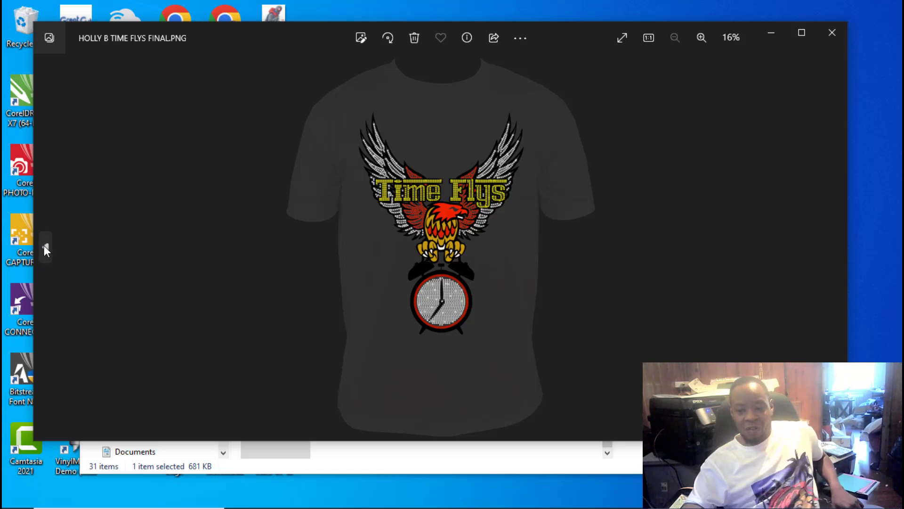
pyautogui.click(44, 245)
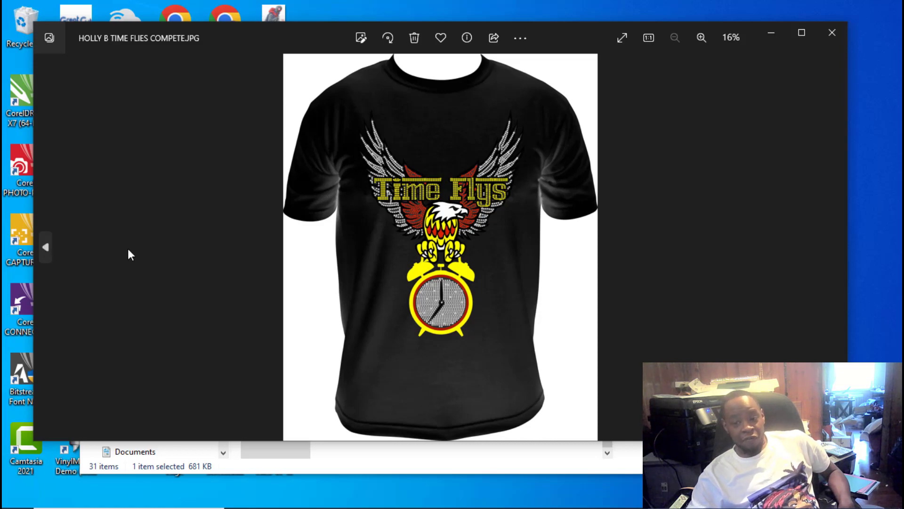
pyautogui.scroll(3, 447, 221)
pyautogui.scroll(5, 446, 218)
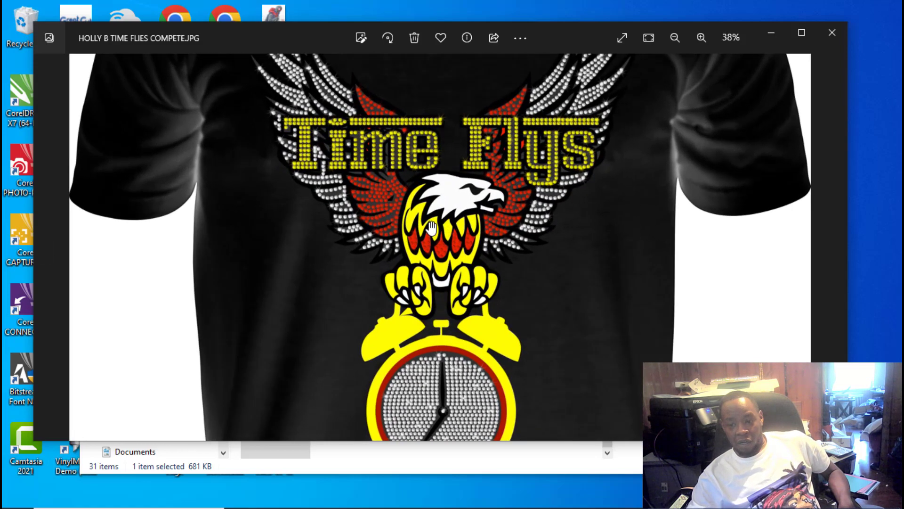
pyautogui.scroll(4, 361, 209)
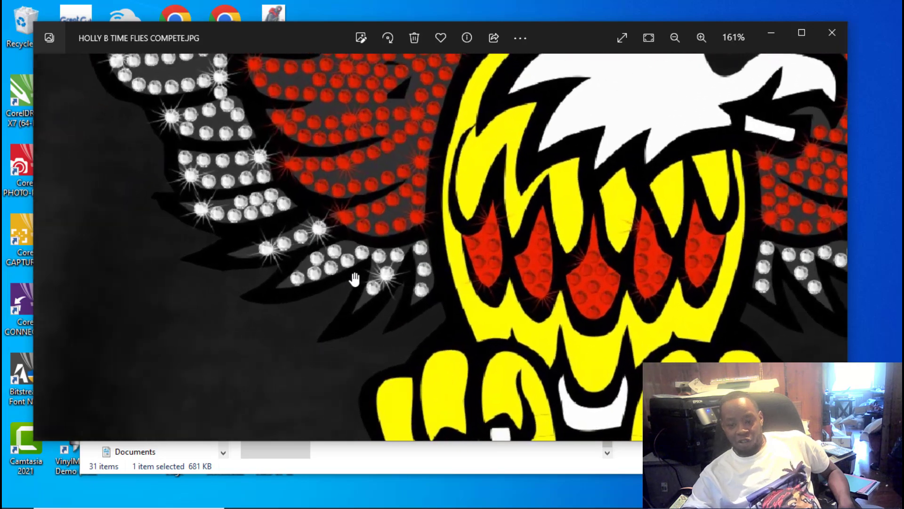
pyautogui.scroll(-6, 278, 298)
pyautogui.scroll(-4, 367, 317)
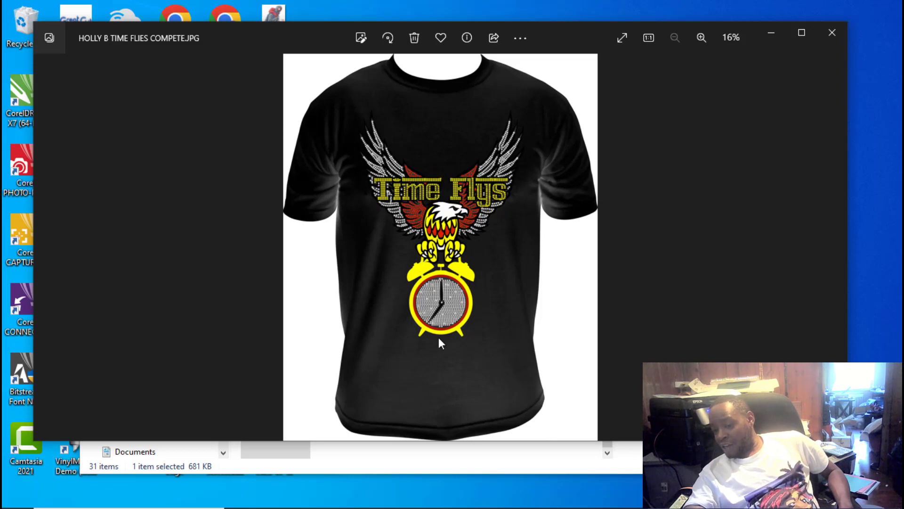
# Examine the clock face rhinestones on the black "TIME FLIES COMPETE" shirt up close and return to the full shirt view.
pyautogui.scroll(5, 445, 306)
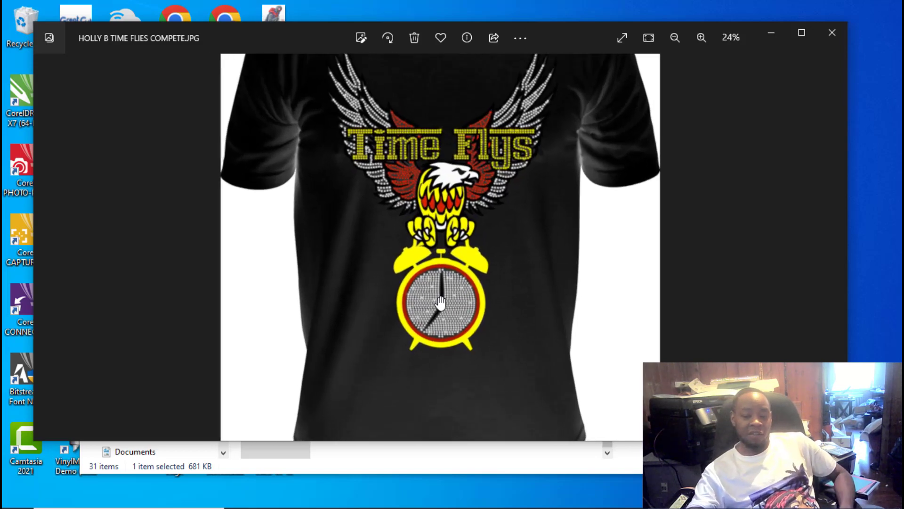
pyautogui.scroll(-5, 448, 293)
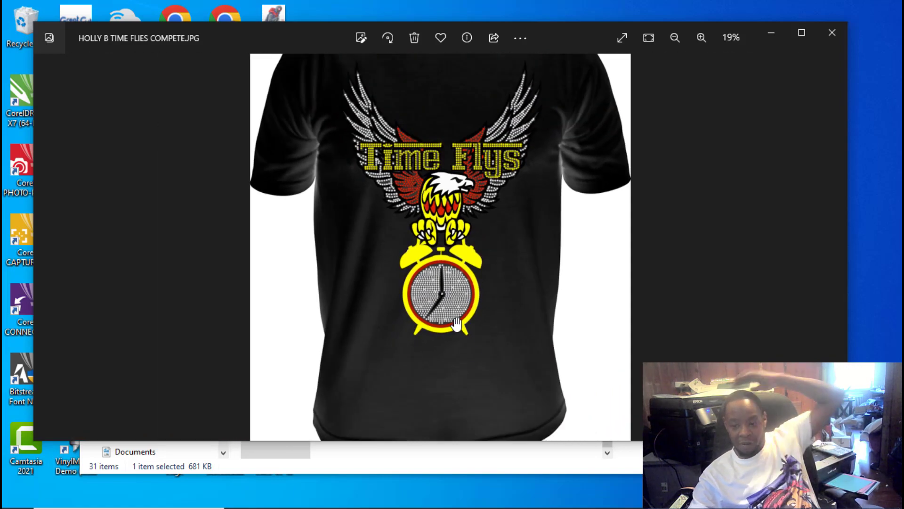
pyautogui.scroll(-1, 446, 299)
pyautogui.scroll(6, 446, 300)
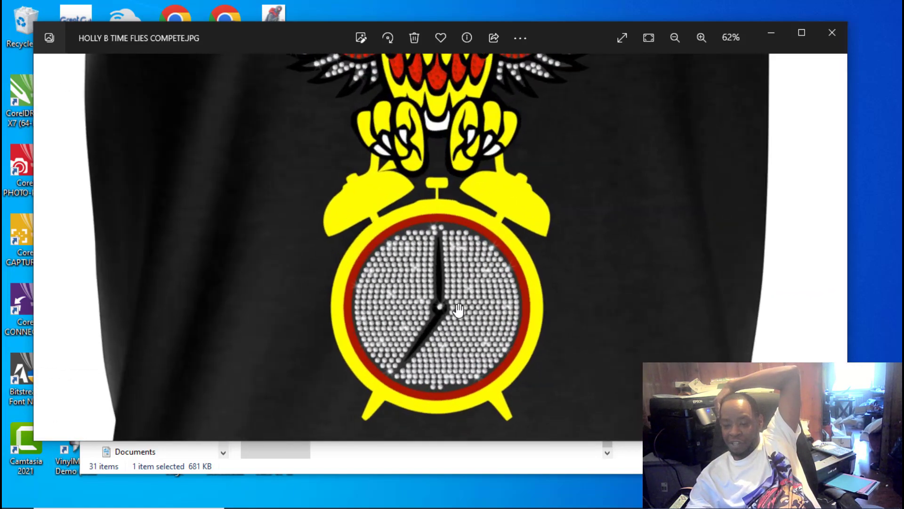
pyautogui.scroll(1, 437, 257)
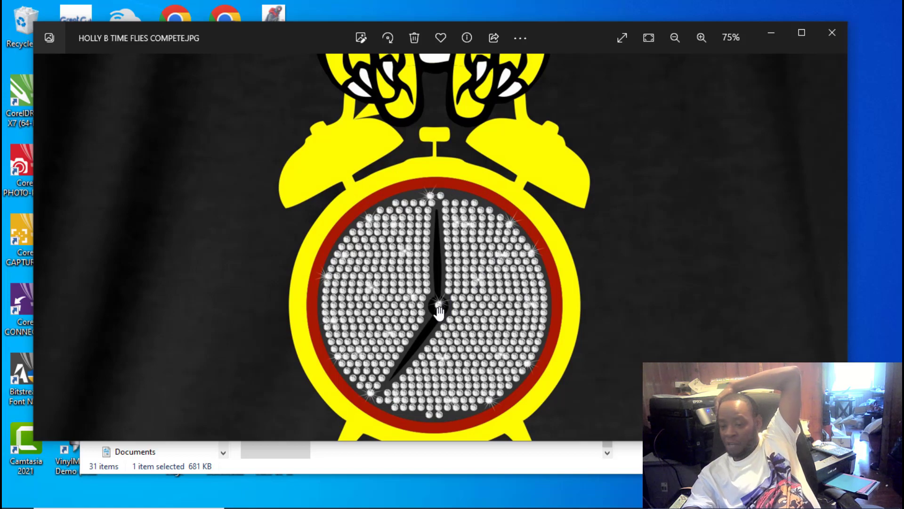
pyautogui.scroll(-2, 425, 337)
pyautogui.scroll(-4, 426, 337)
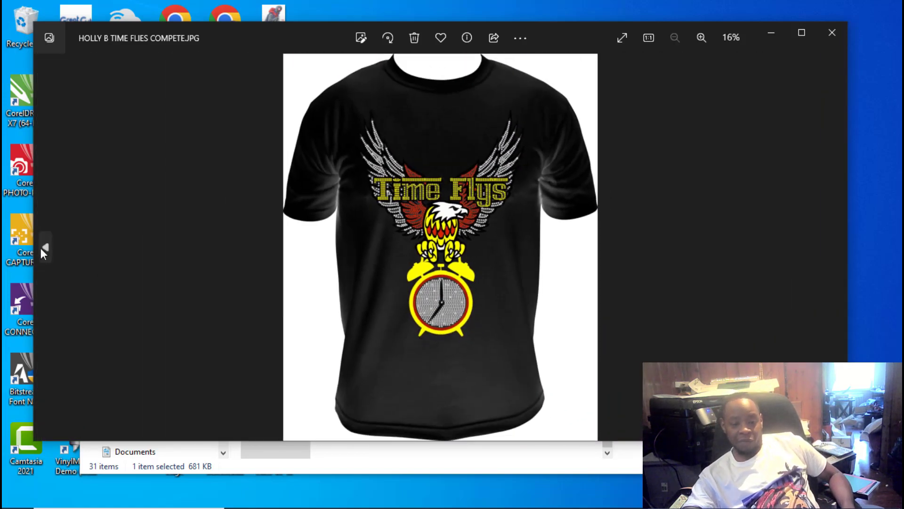
# Browse the remaining Time Flys mockups from "COMPETE 2" on the blue shirt to "final time flys 3" on the grey shirt.
pyautogui.click(42, 247)
pyautogui.scroll(1, 436, 224)
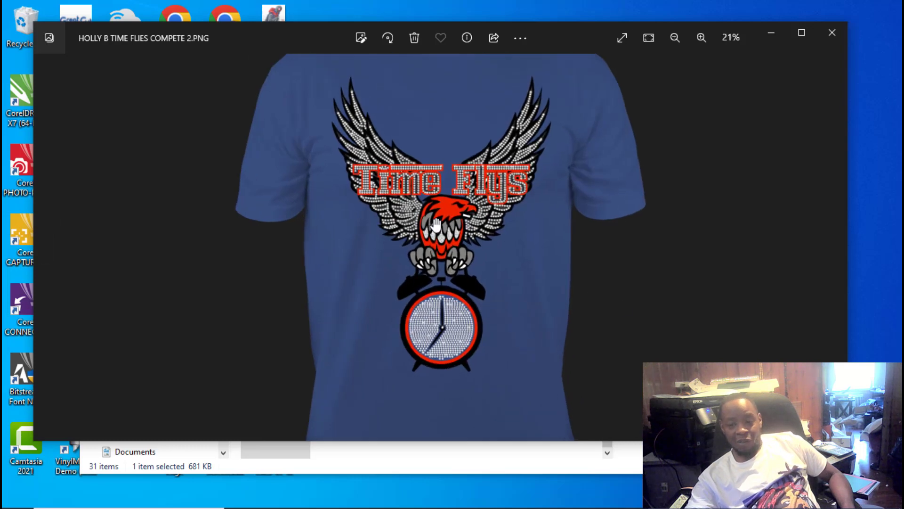
pyautogui.scroll(-1, 436, 224)
pyautogui.click(46, 249)
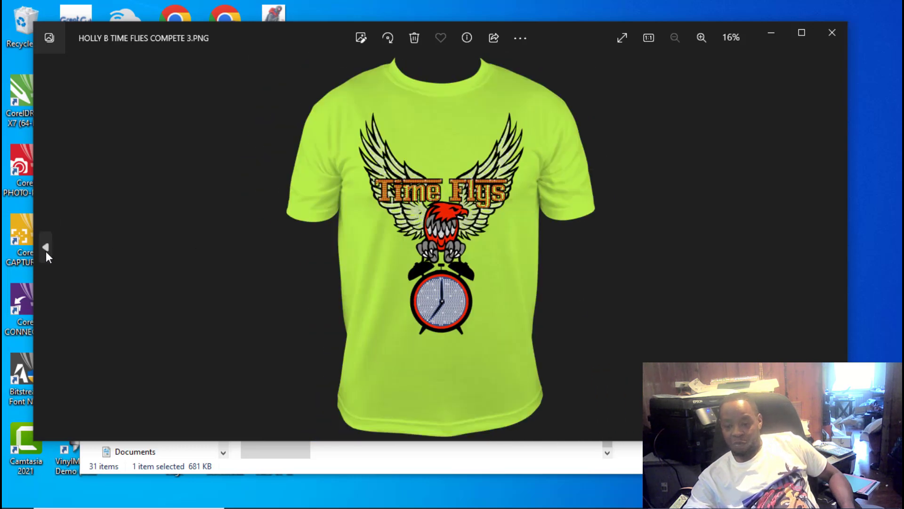
pyautogui.click(46, 249)
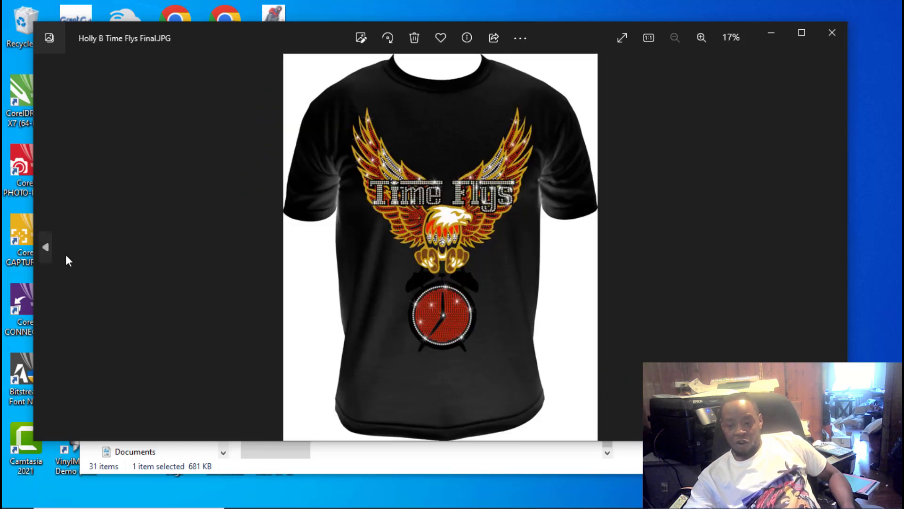
pyautogui.click(46, 249)
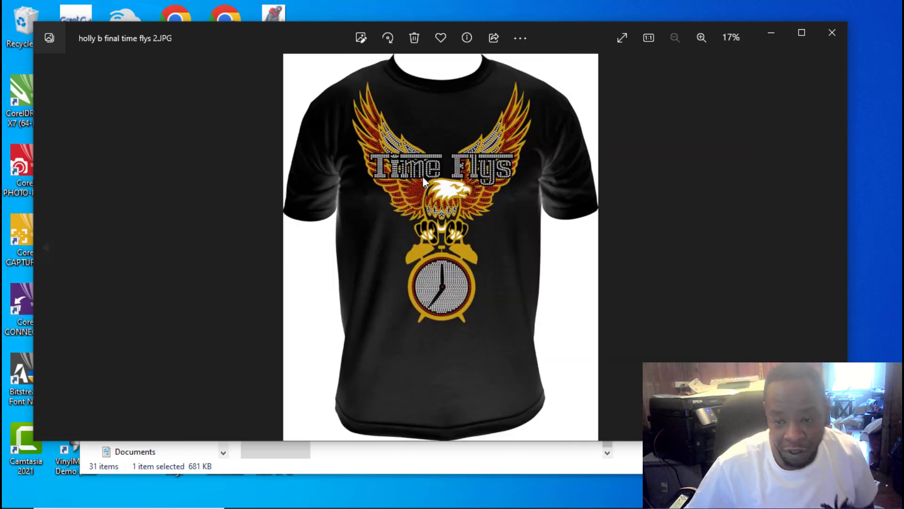
pyautogui.click(45, 248)
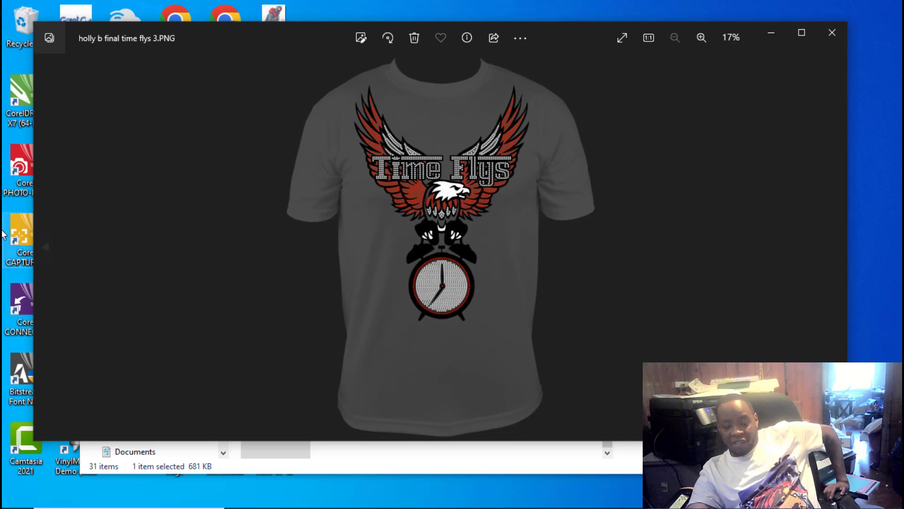
# Compare the "MONOPOLY TIME IS MONEY" shirt mockups up to the red number 6 and return to the black number 3.
pyautogui.click(43, 248)
pyautogui.click(44, 248)
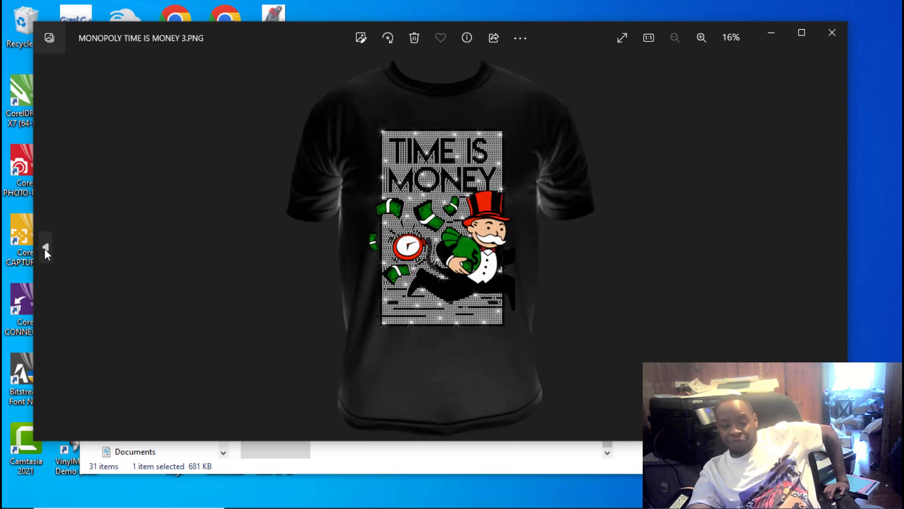
pyautogui.click(44, 247)
pyautogui.click(45, 248)
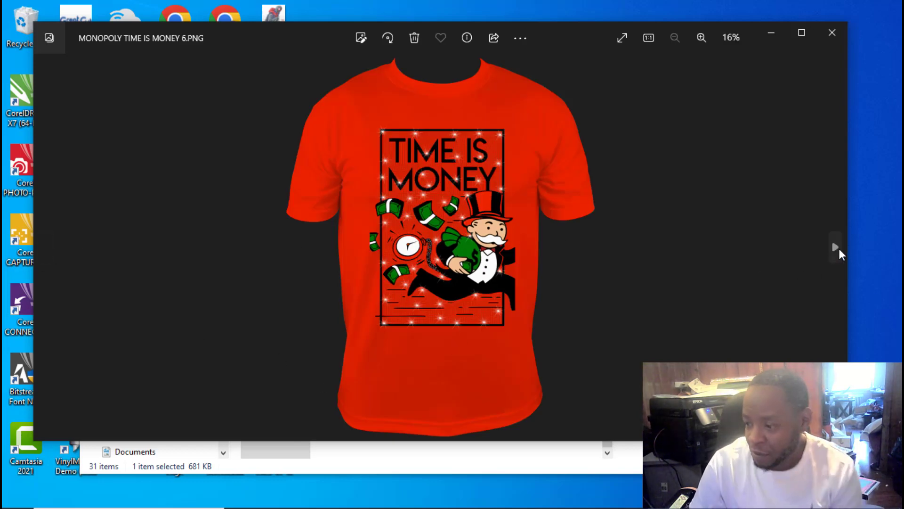
pyautogui.click(836, 247)
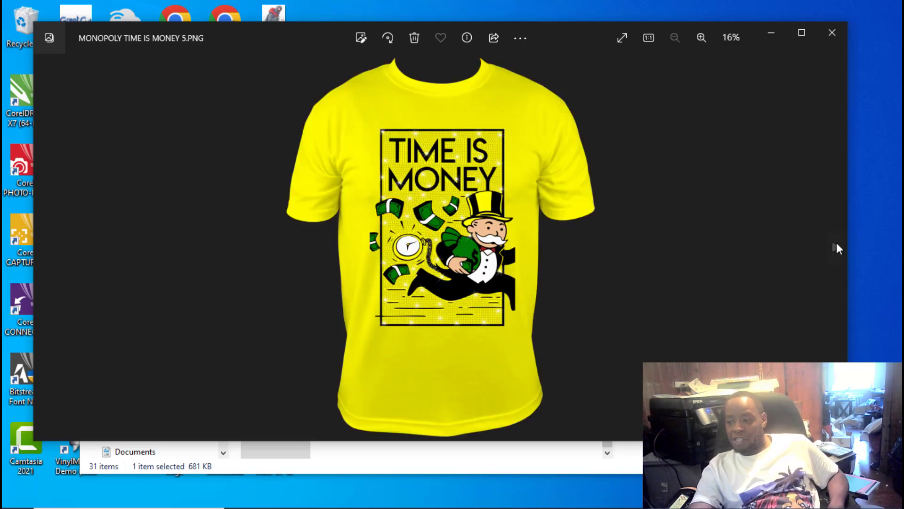
pyautogui.click(835, 247)
pyautogui.click(835, 246)
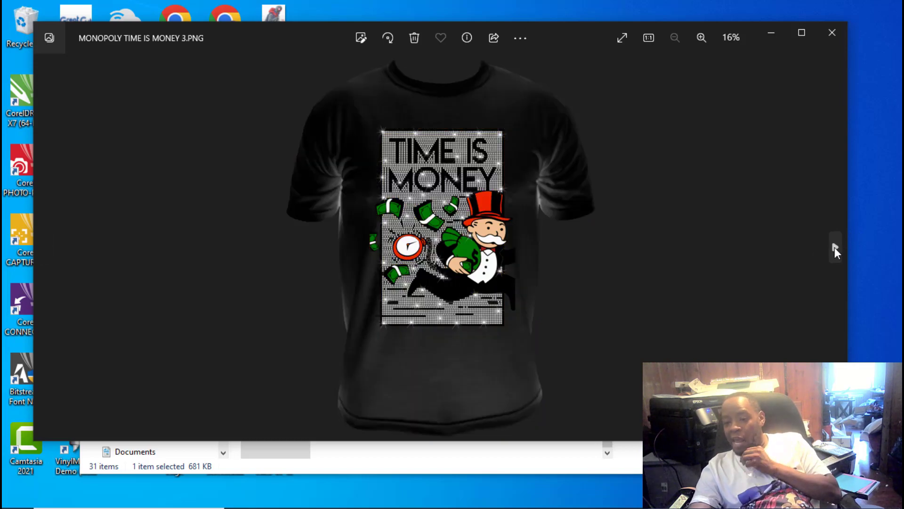
pyautogui.click(834, 247)
pyautogui.click(46, 246)
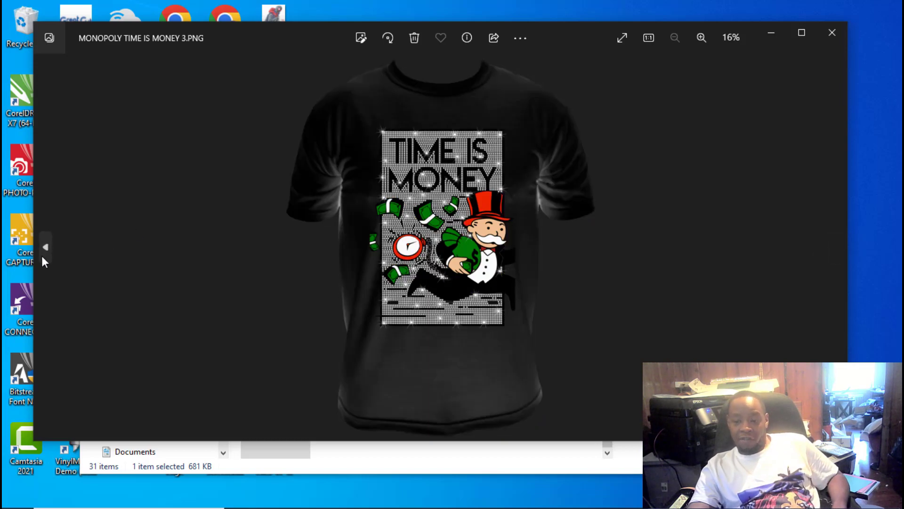
# Browse the "MONOPOLY TIME IS MONEY" mockups from number 3 to the blue shirt of number 8.
pyautogui.click(45, 248)
pyautogui.click(45, 248)
pyautogui.click(45, 248)
pyautogui.click(45, 249)
pyautogui.click(45, 250)
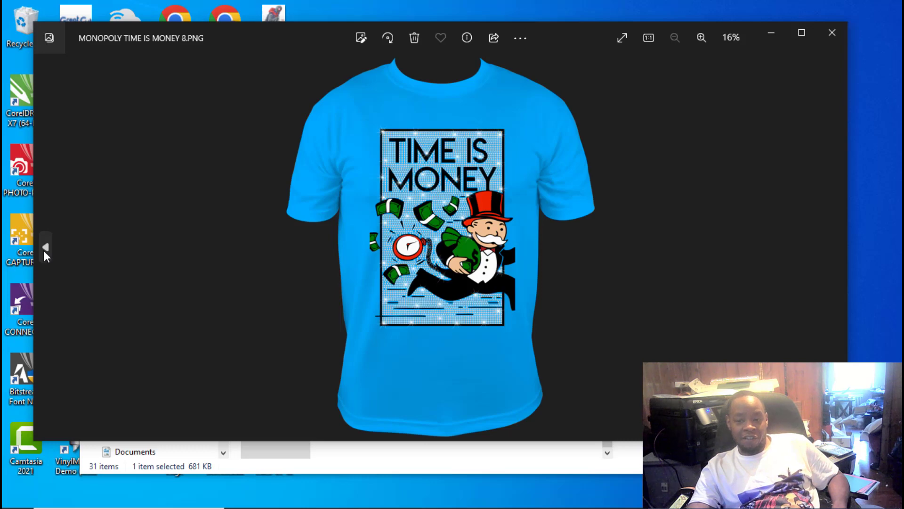
# View the "TIME IS MONEY 2022" mockups from the white shirt through black shirts 2 and 3.
pyautogui.click(45, 249)
pyautogui.click(45, 249)
pyautogui.click(45, 249)
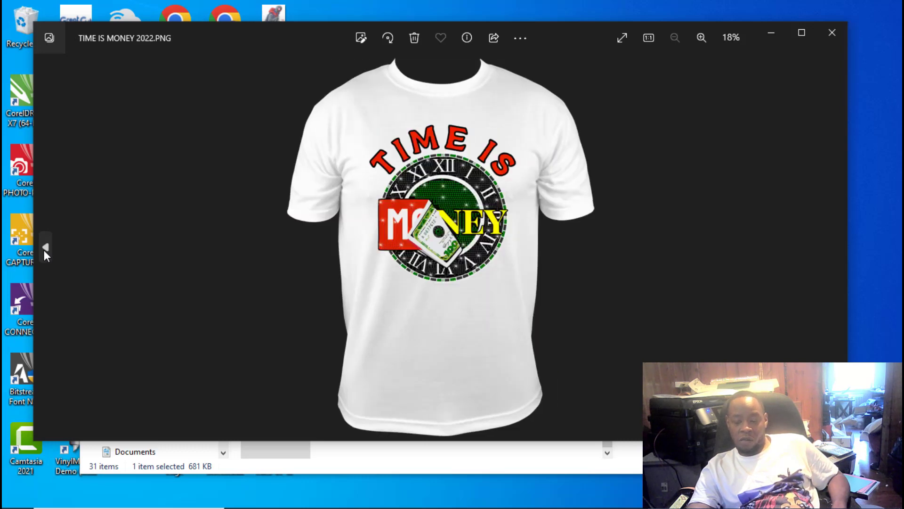
pyautogui.click(44, 249)
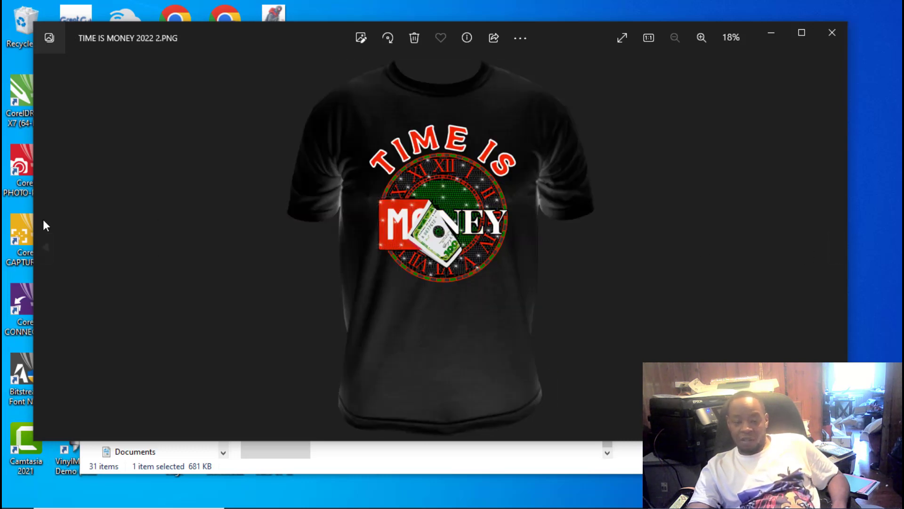
pyautogui.click(44, 250)
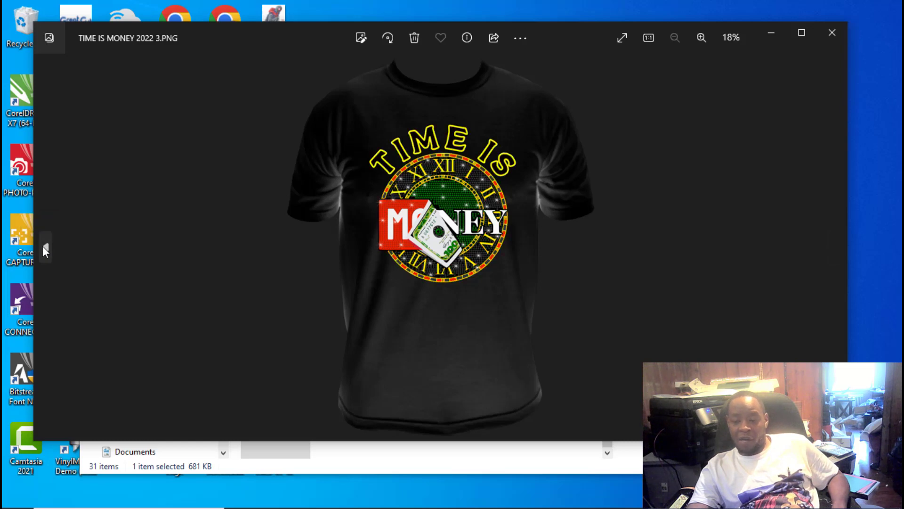
# View the "HARDEST TIMES" mockups up to number 3 and return to "TIME IS MONEY 2022 3".
pyautogui.click(45, 250)
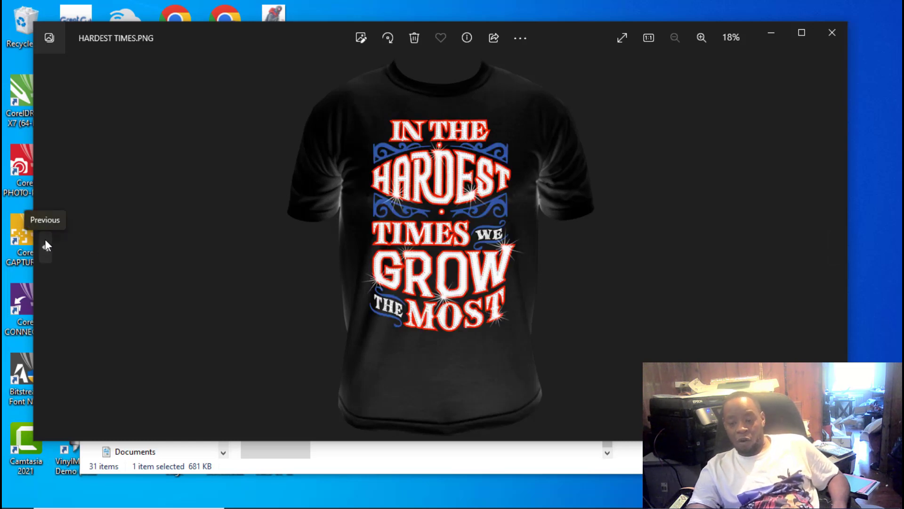
pyautogui.click(45, 242)
pyautogui.click(46, 245)
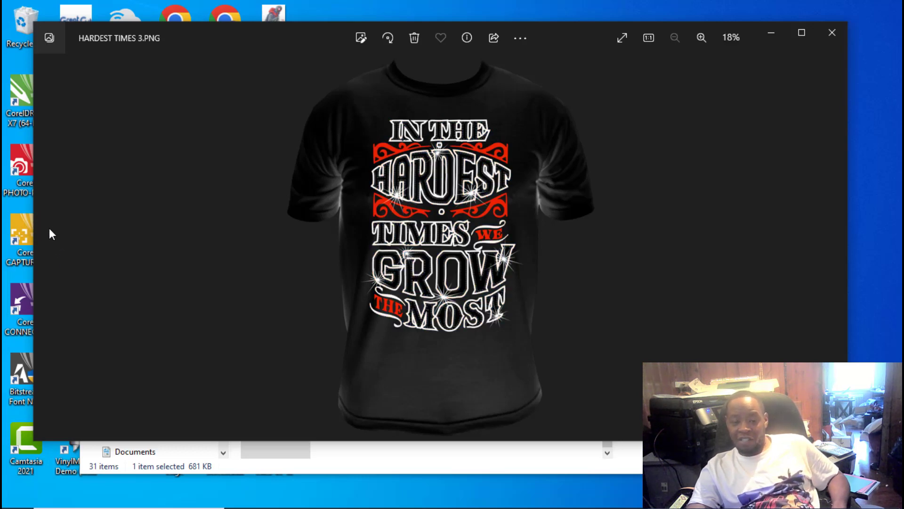
pyautogui.click(834, 243)
pyautogui.click(834, 243)
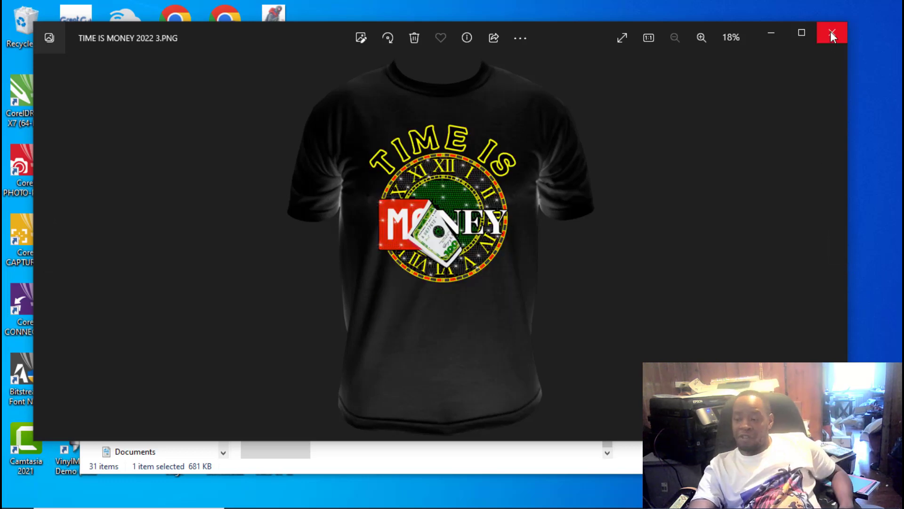